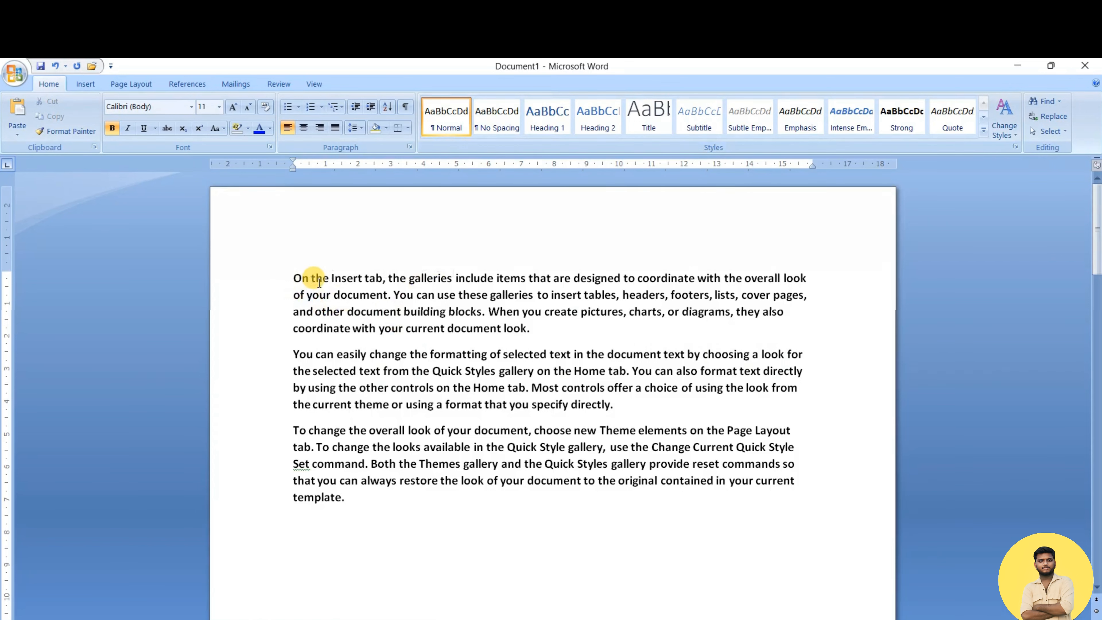
Apply the Intense Emphasis style to the first paragraph
click(320, 295)
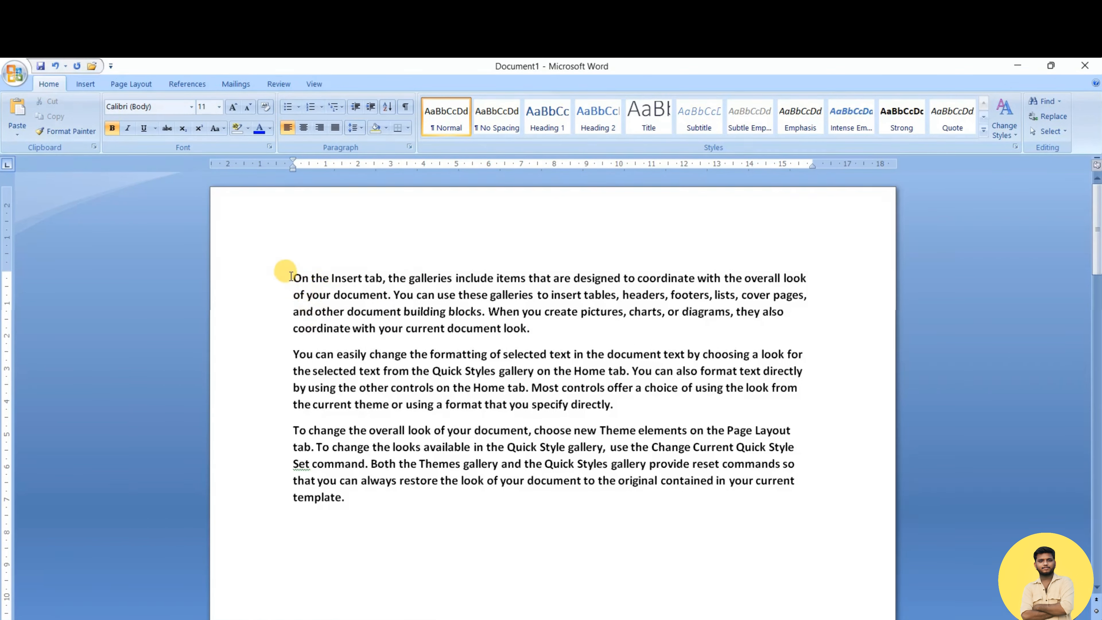
drag(295, 279, 541, 331)
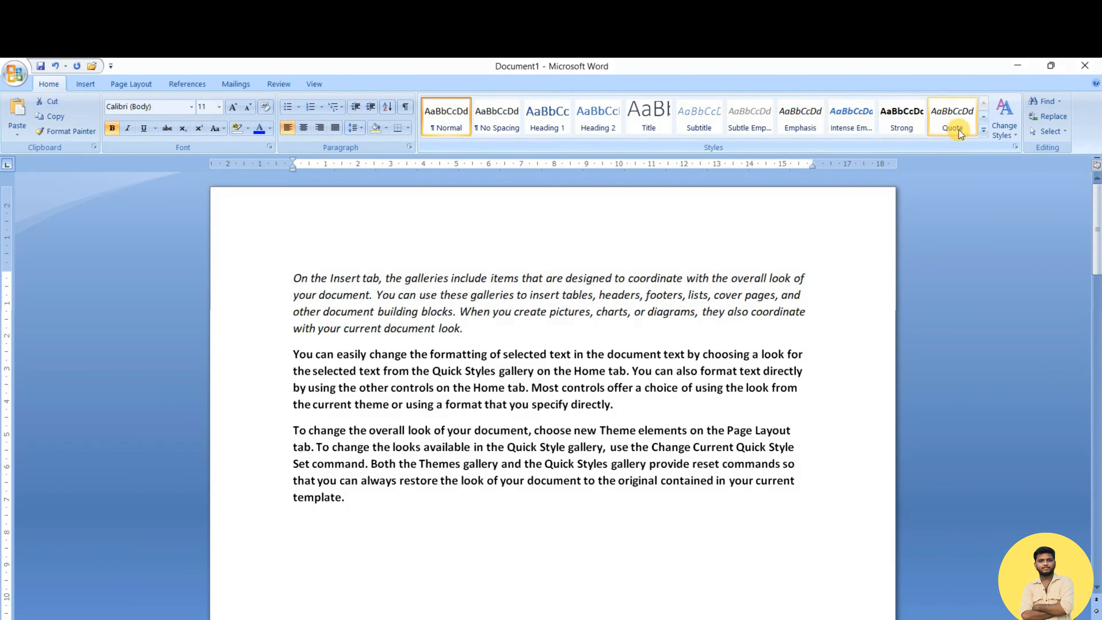
click(985, 132)
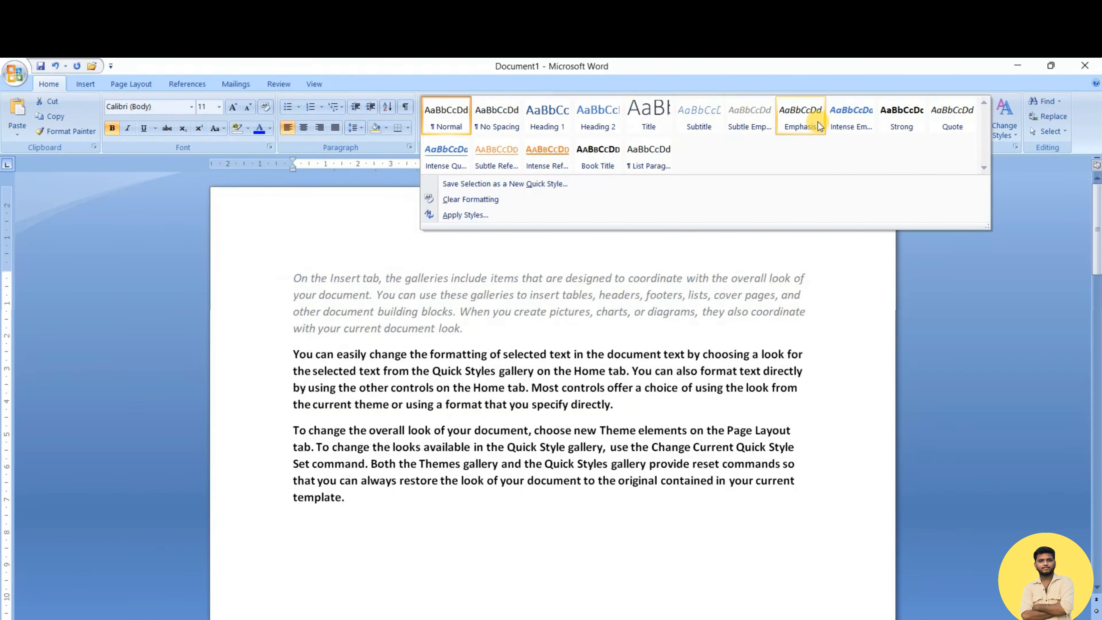
click(851, 117)
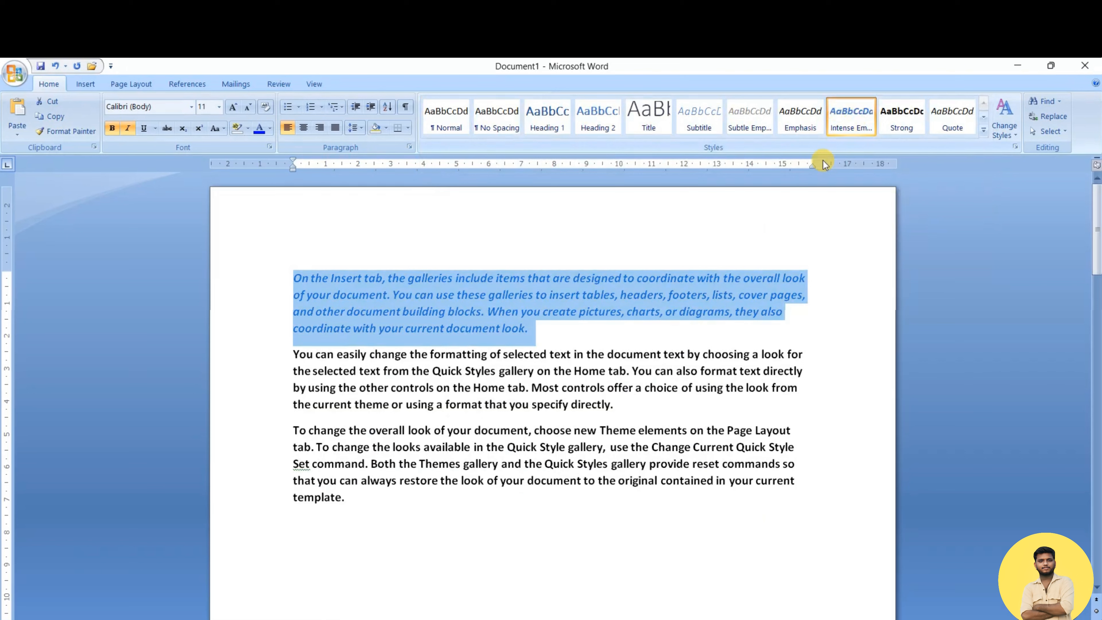
click(574, 337)
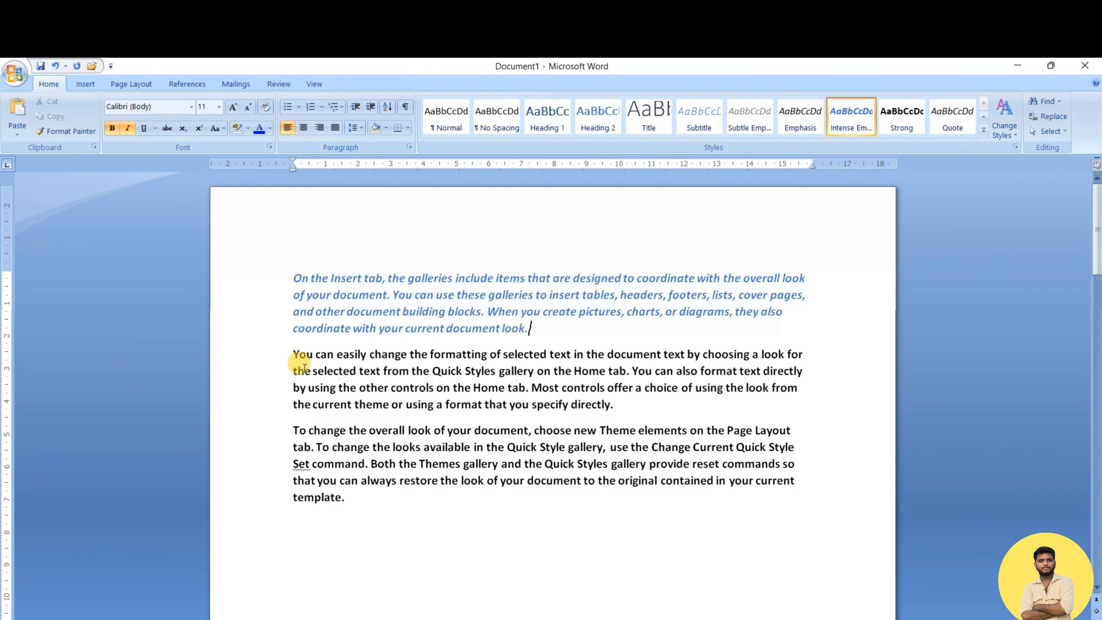
Change the second paragraph's font color to blue, picked from the standard color hexagon of the extended colors
drag(289, 362, 628, 412)
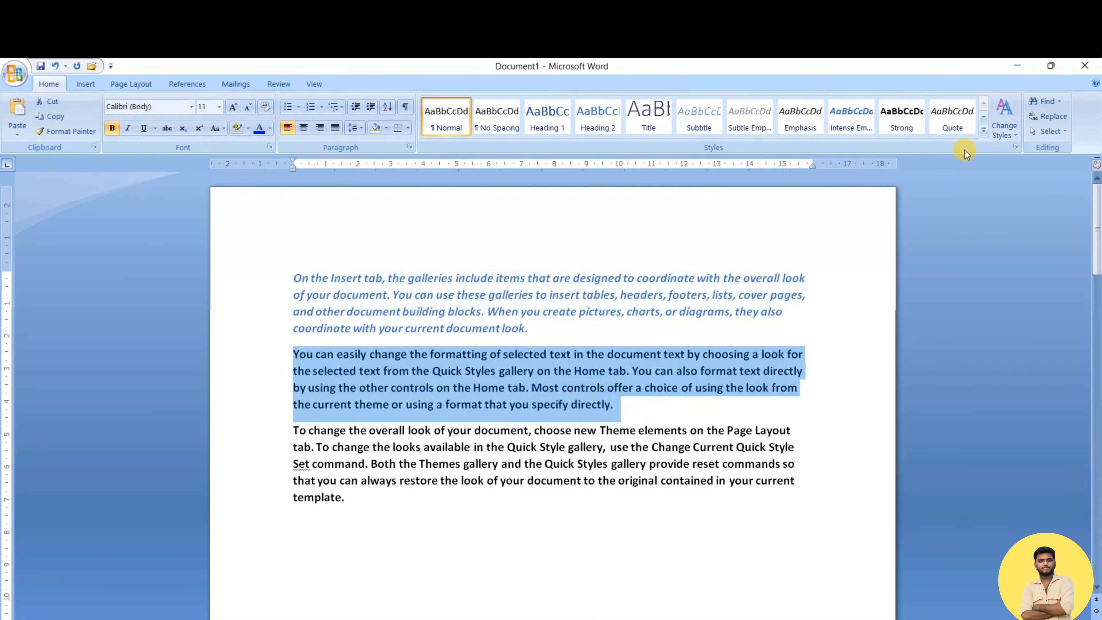
click(1016, 136)
click(983, 130)
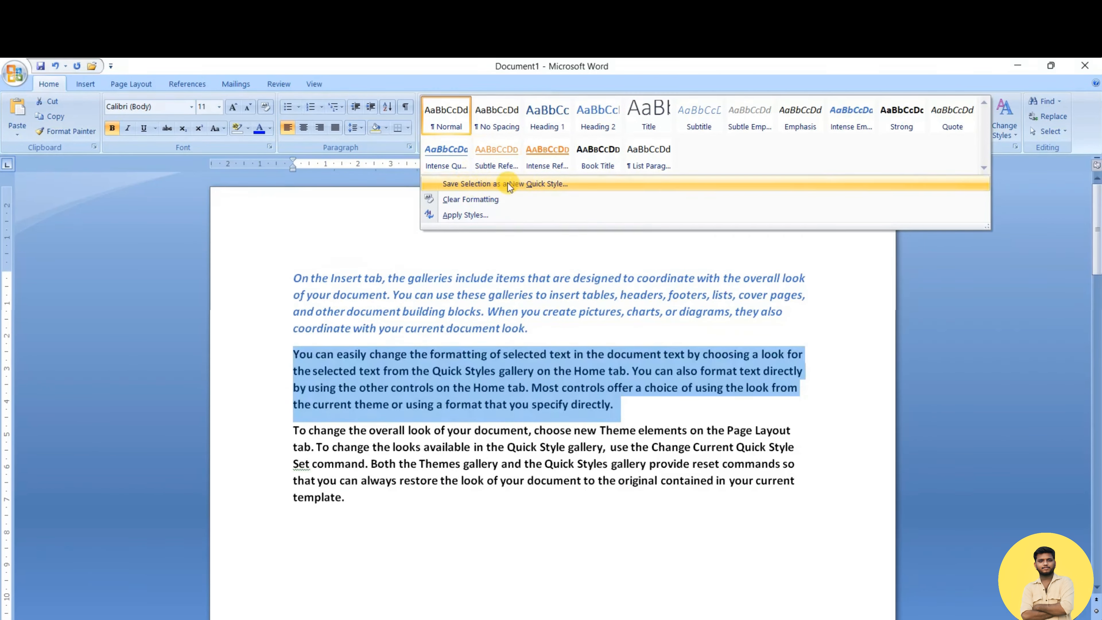
click(497, 359)
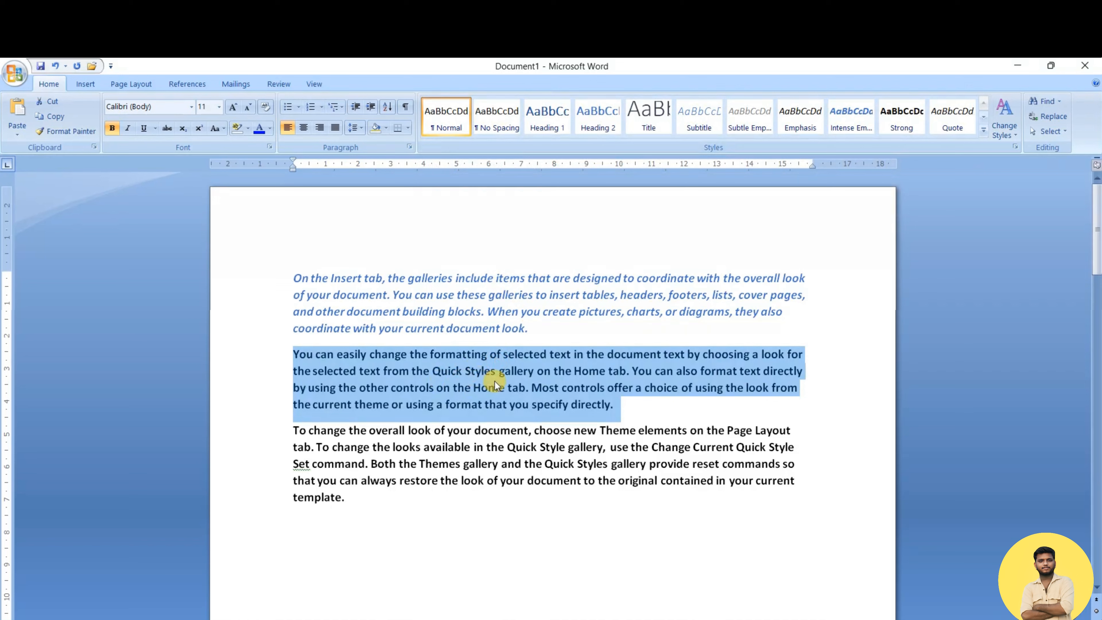
click(270, 129)
click(303, 263)
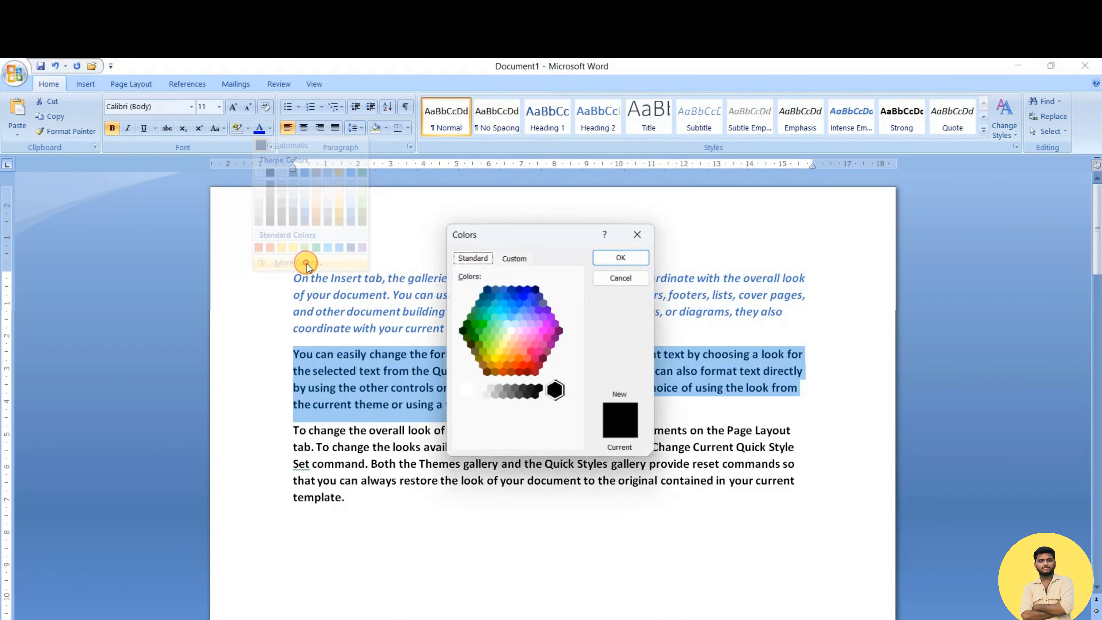
click(517, 303)
click(607, 256)
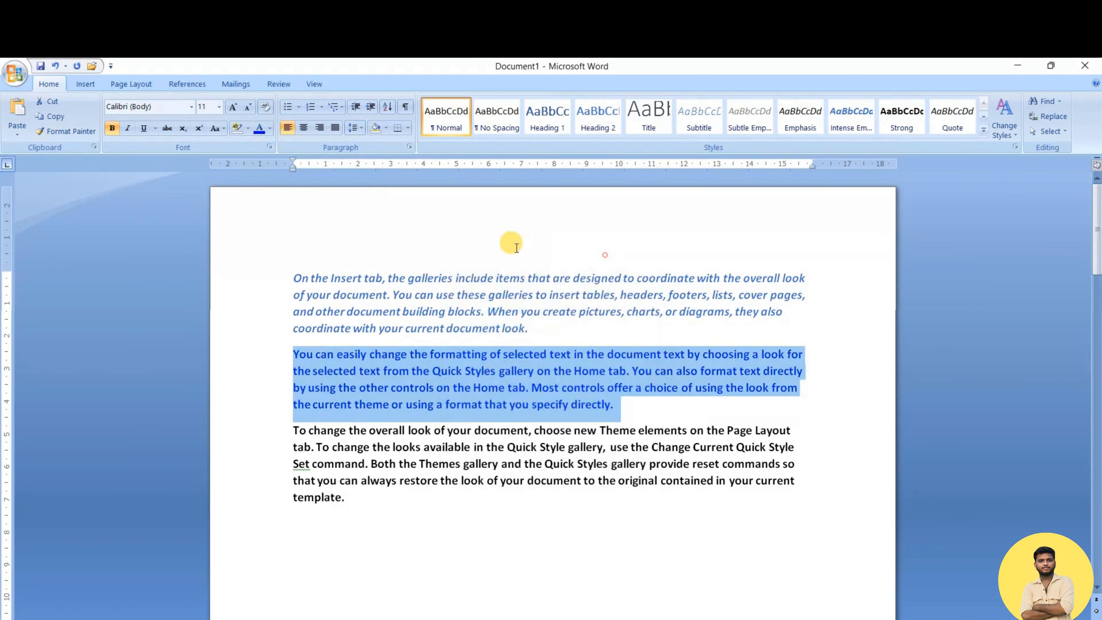
Format the second paragraph in Agency FB at 14 pt with justified alignment
click(191, 106)
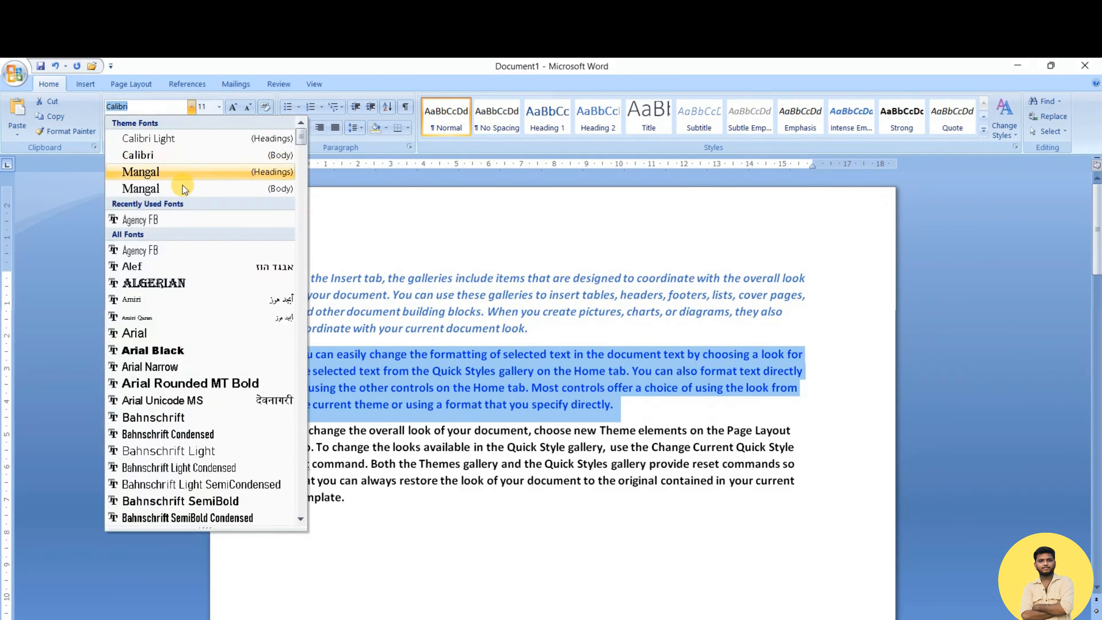
click(172, 219)
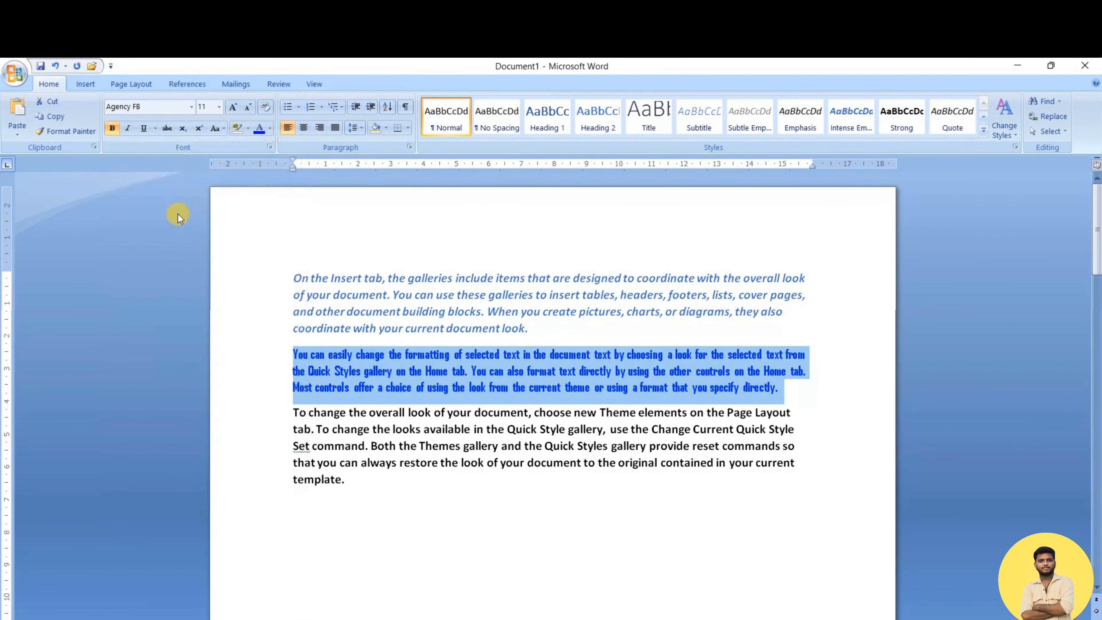
click(231, 108)
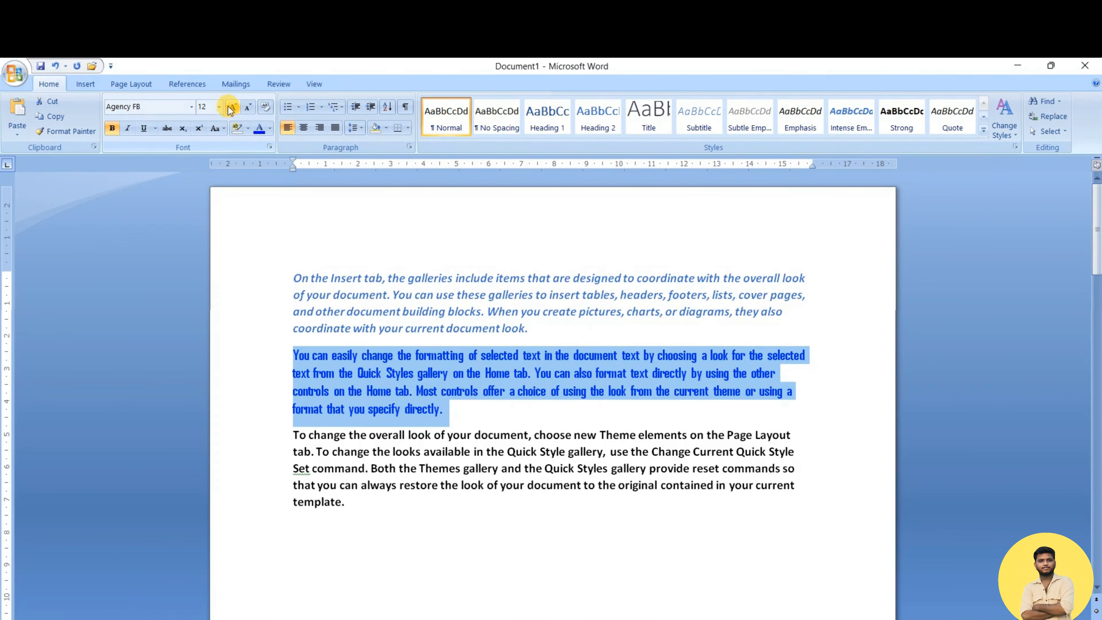
click(231, 108)
click(333, 129)
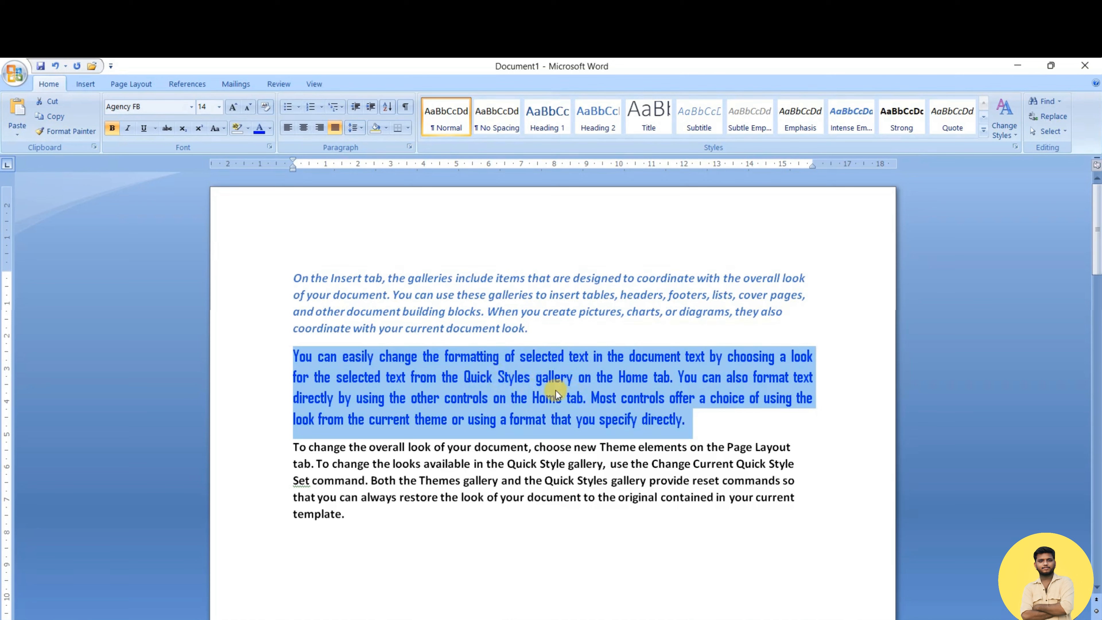
Create a new Quick Style named My Style from the second paragraph's formatting and open its full settings for modification
click(984, 129)
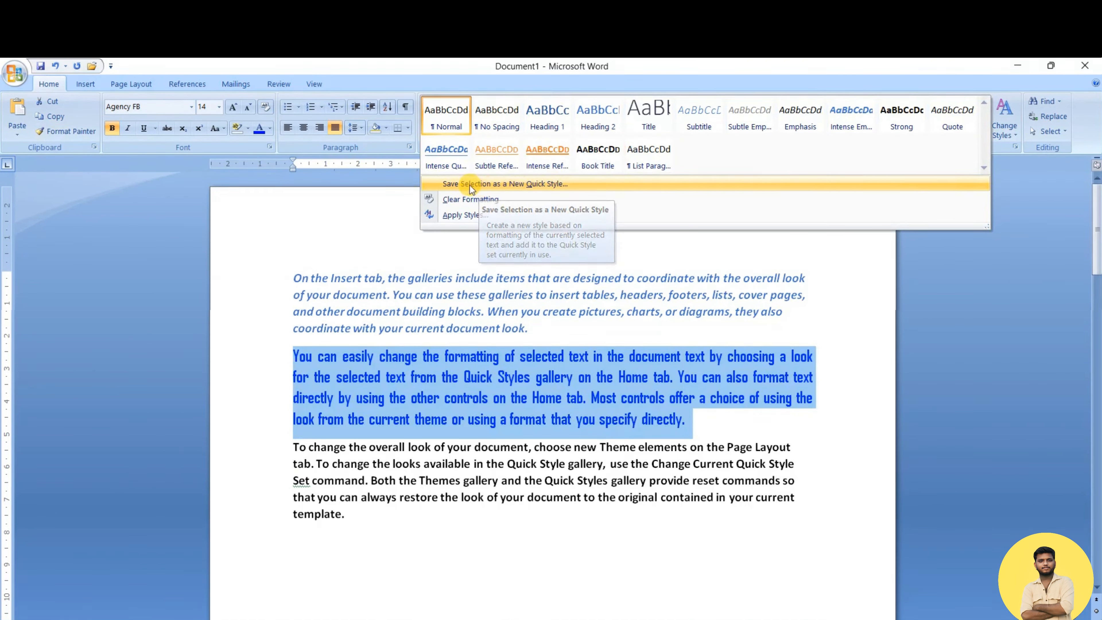
click(521, 182)
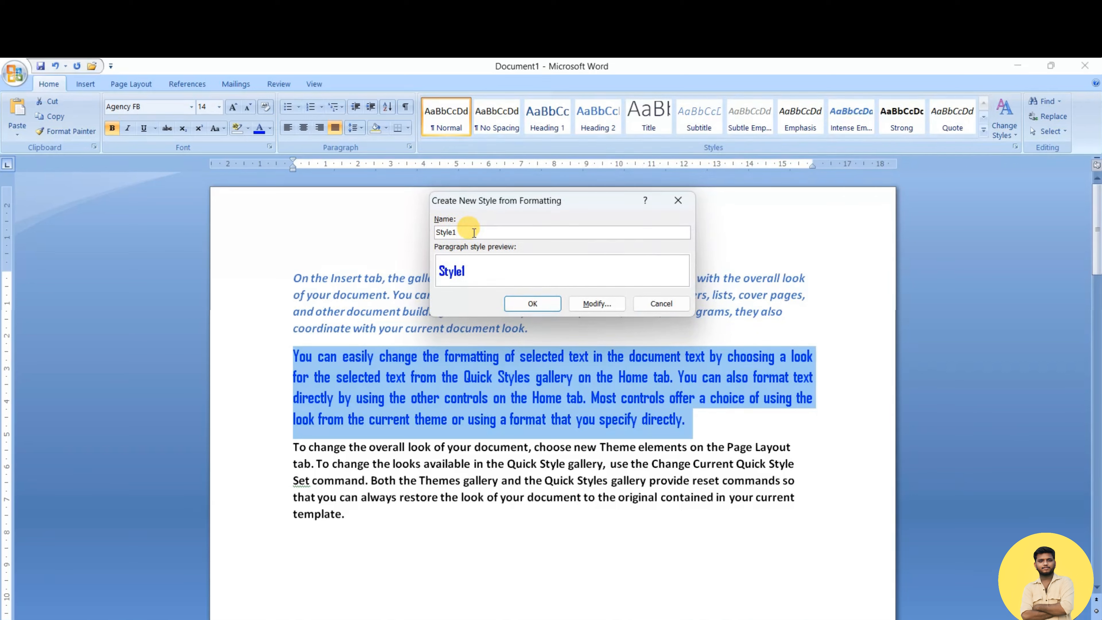
key(BackSpace)
key(BackSpace)
key(BackSpace)
key(BackSpace)
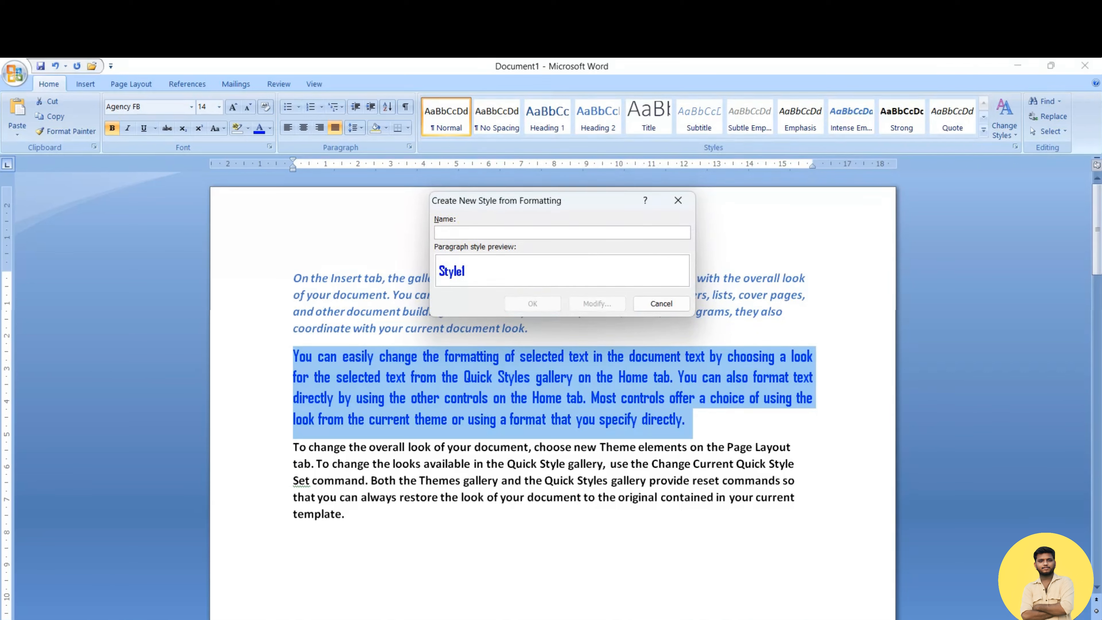
text(m)
key(BackSpace)
text(My Style)
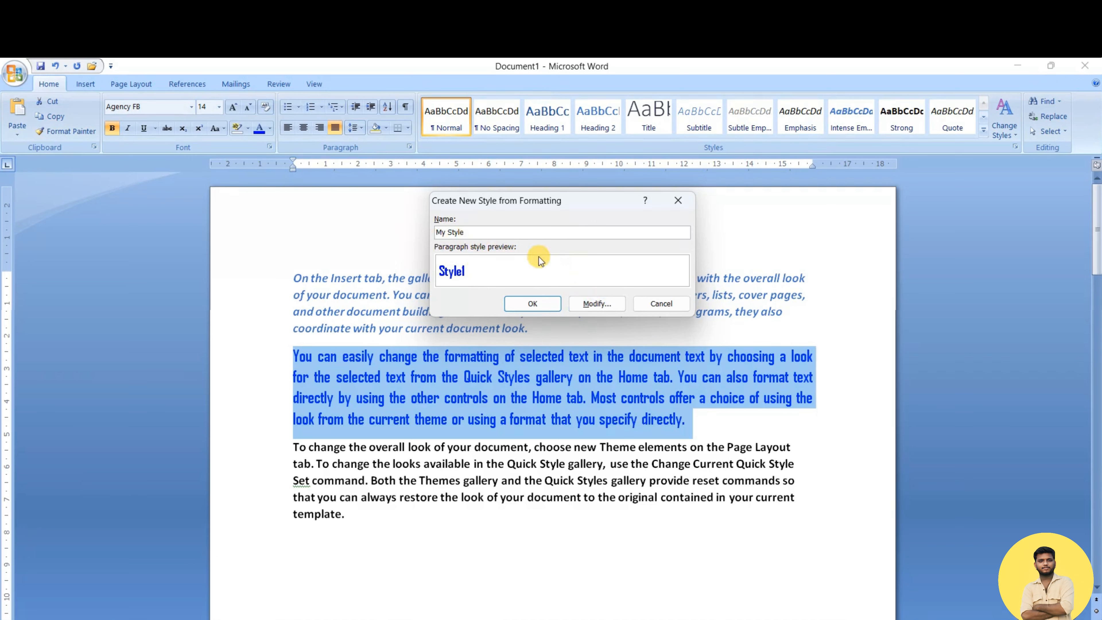
click(595, 304)
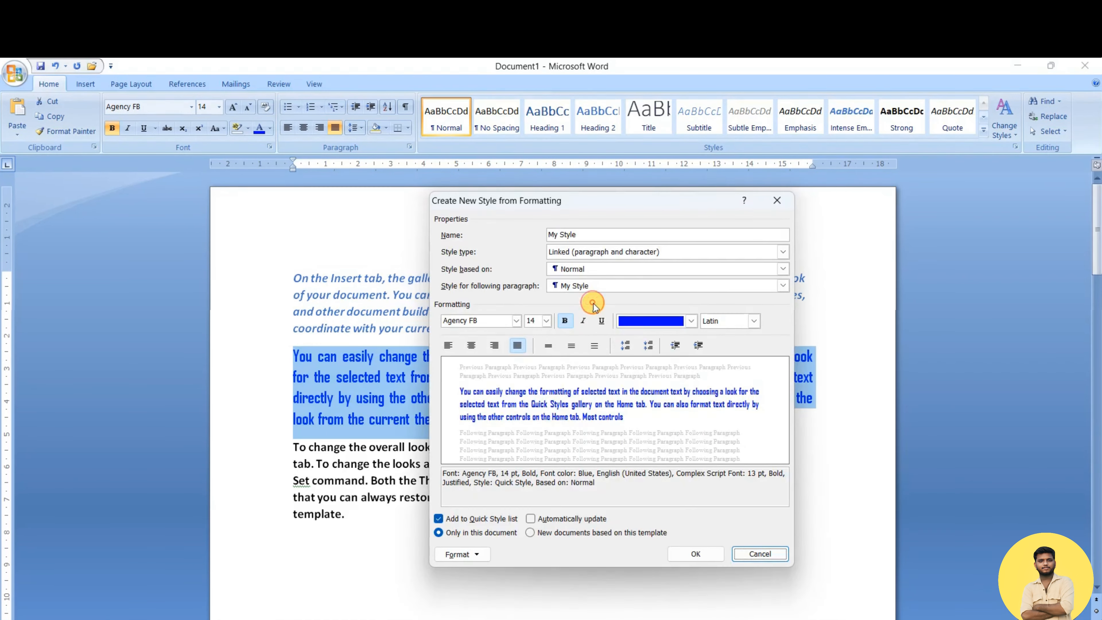
Review My Style's available options for style type, base style and following-paragraph style, keeping My Style for the following paragraph
click(580, 237)
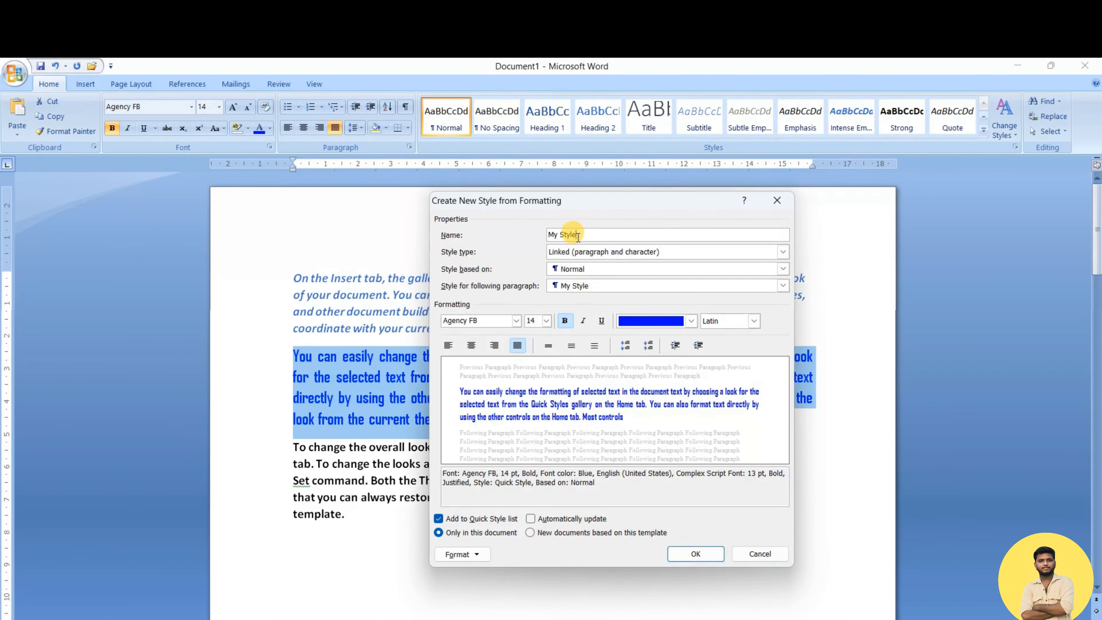
click(562, 252)
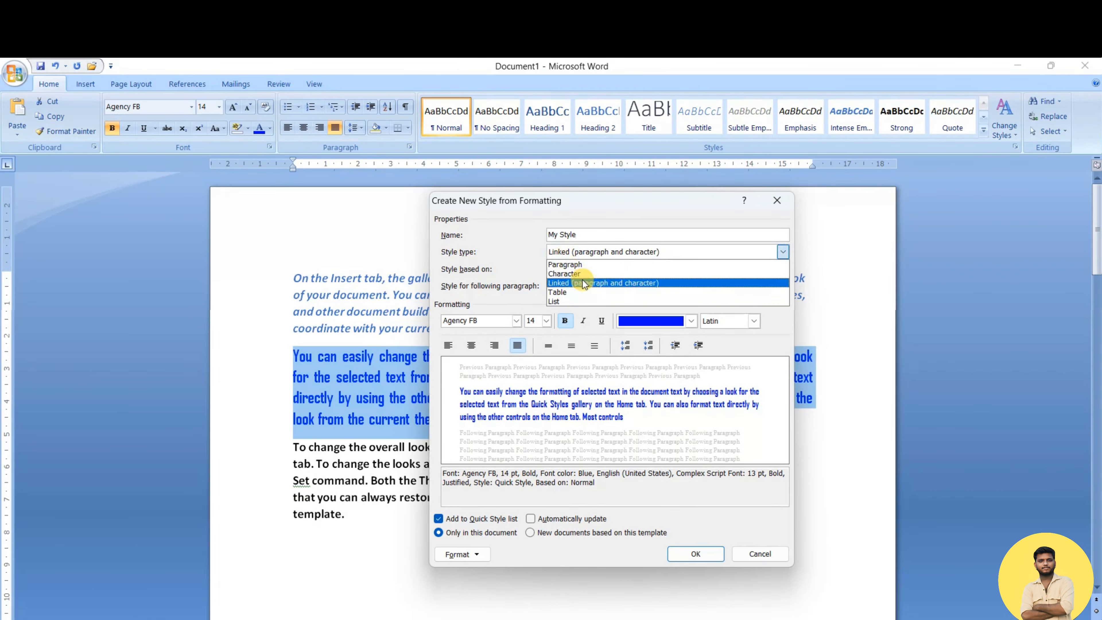
click(611, 251)
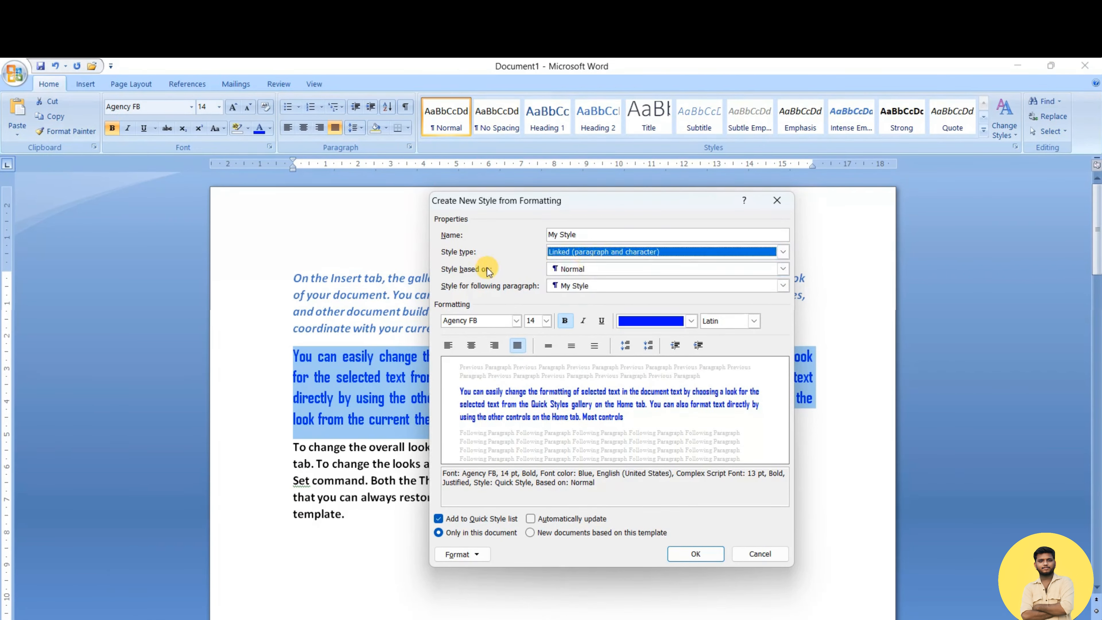
click(580, 269)
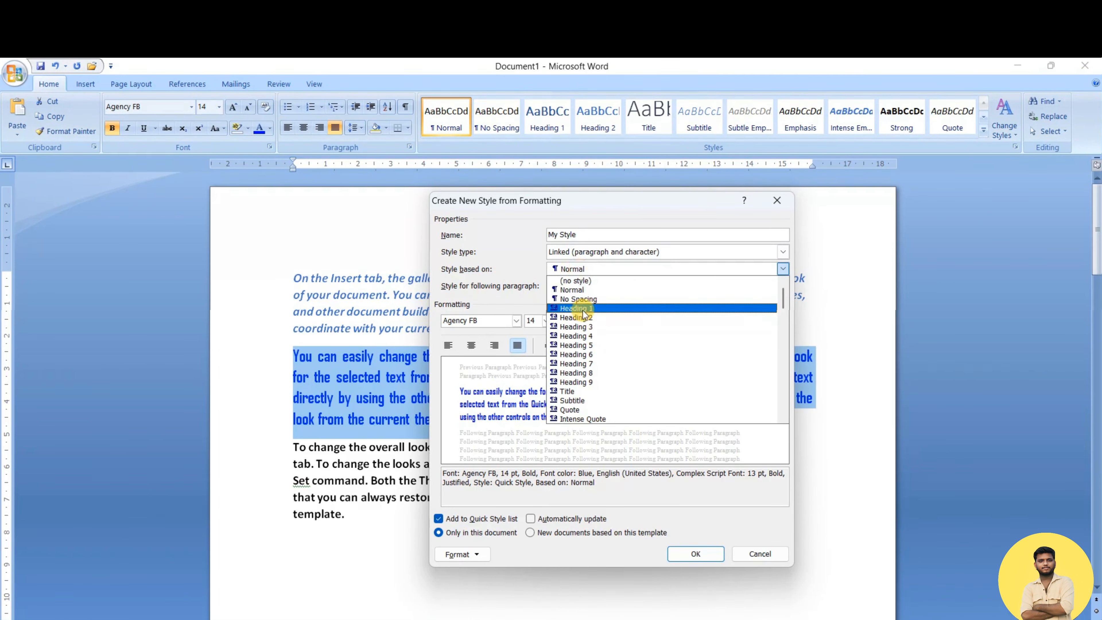
click(595, 269)
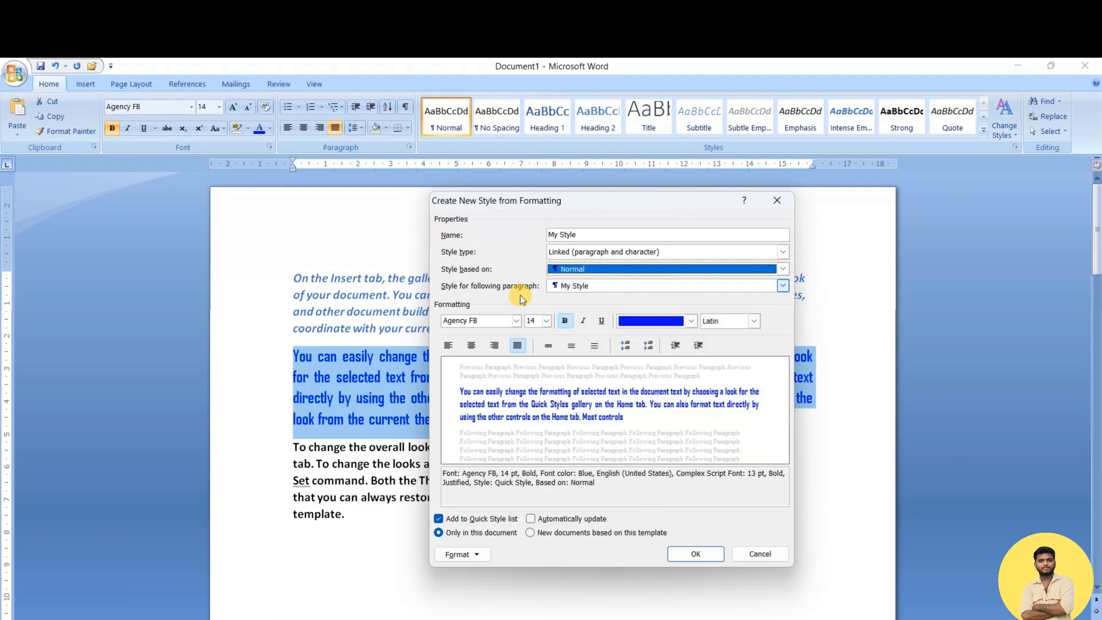
click(577, 286)
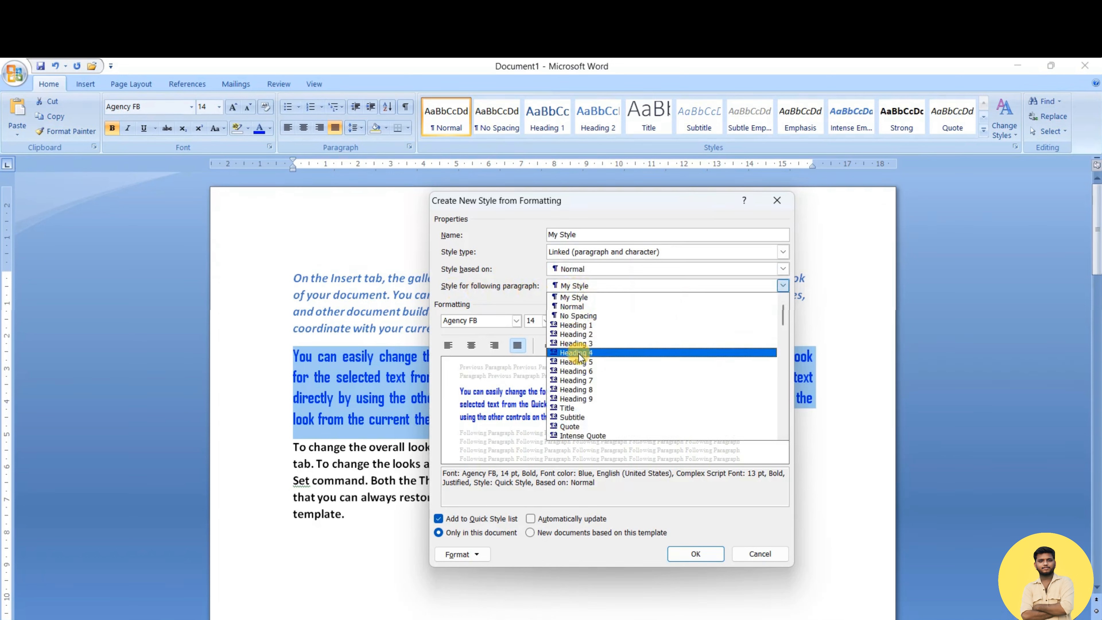
click(579, 297)
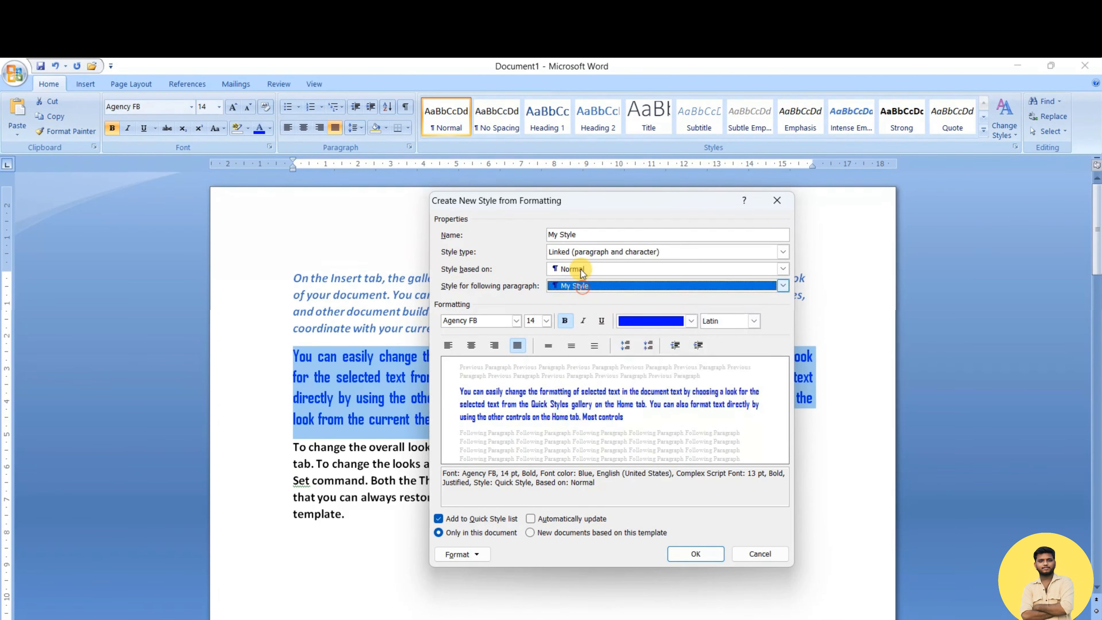
Set My Style's font color to standard red and its font to Mangal (Body CS), and save the style
click(694, 322)
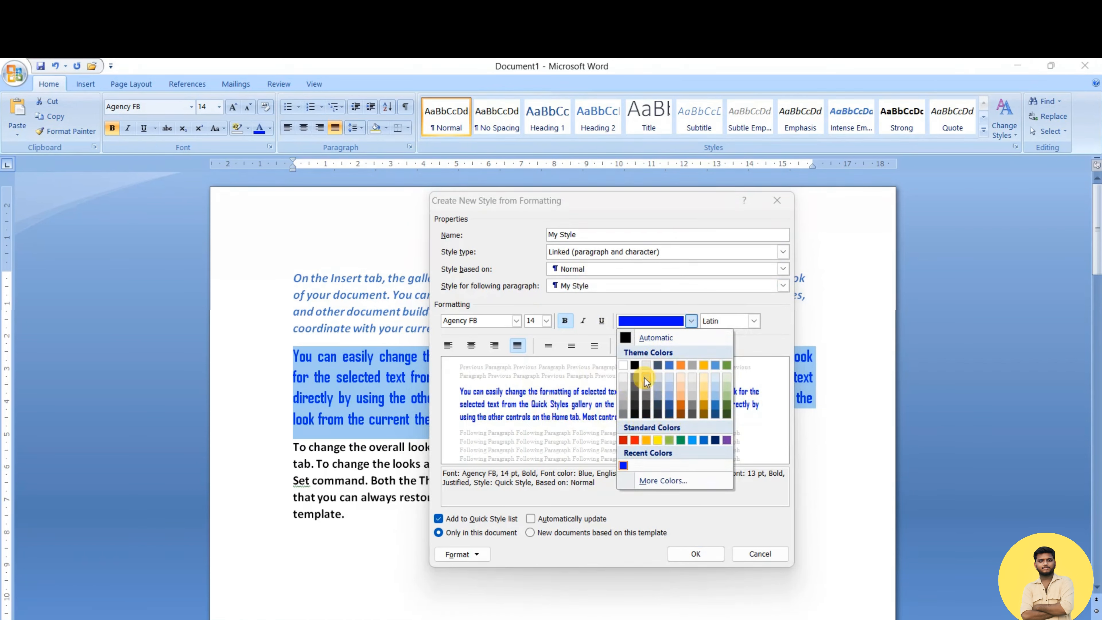
click(635, 441)
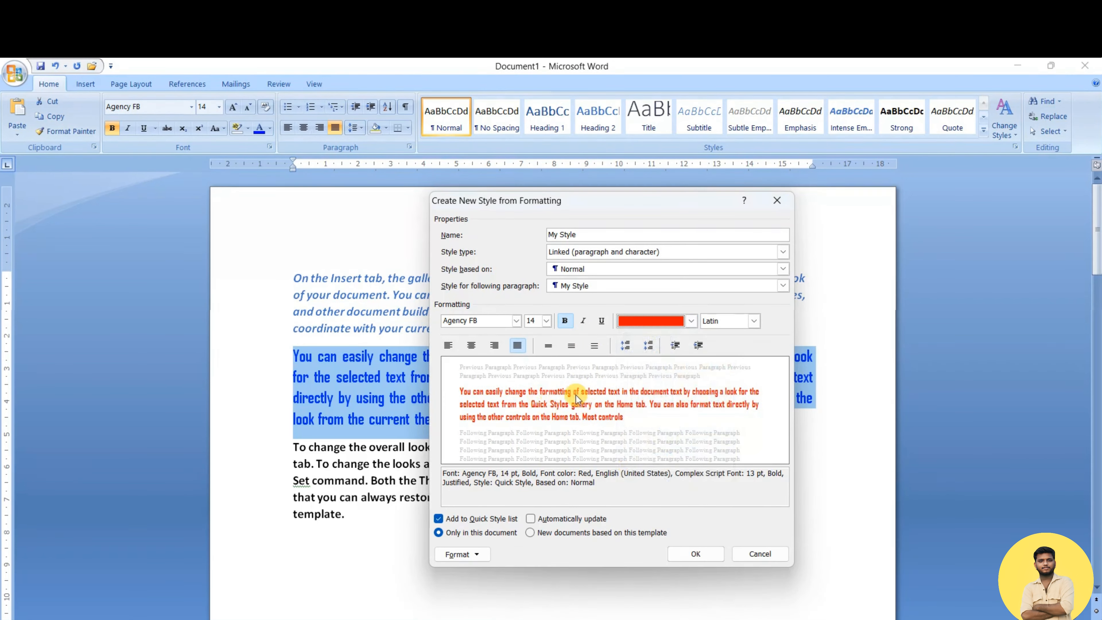
click(517, 321)
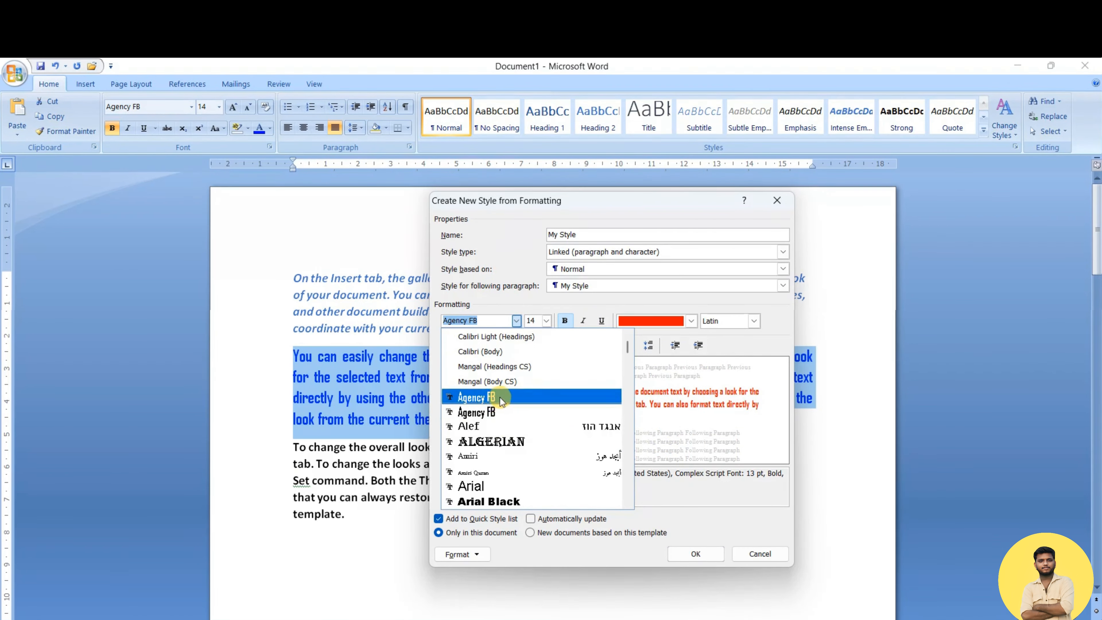
click(504, 381)
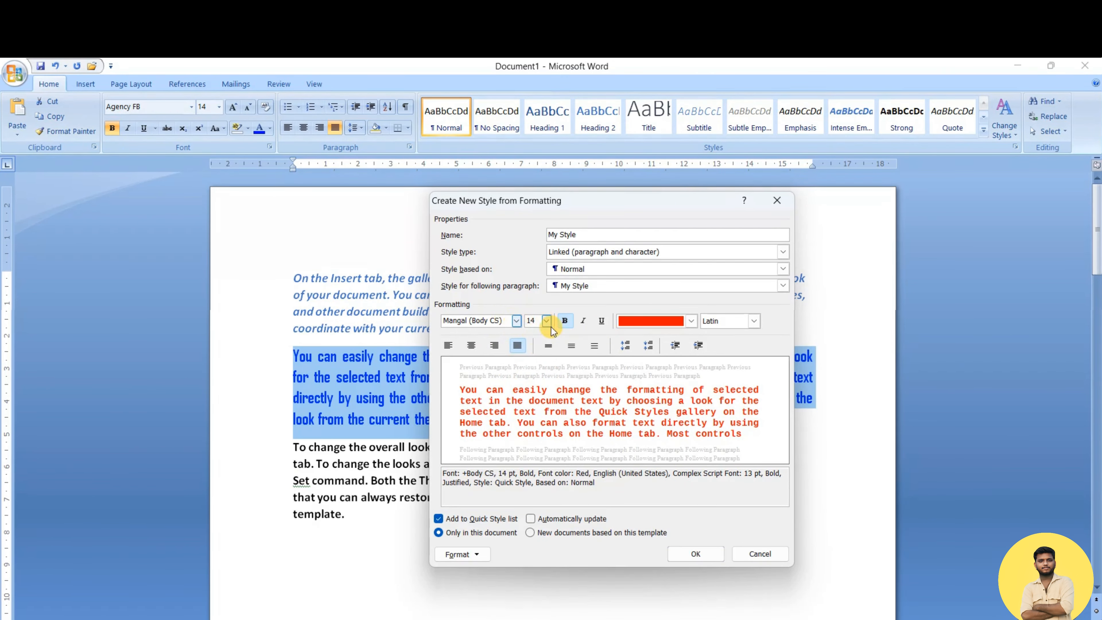
click(693, 552)
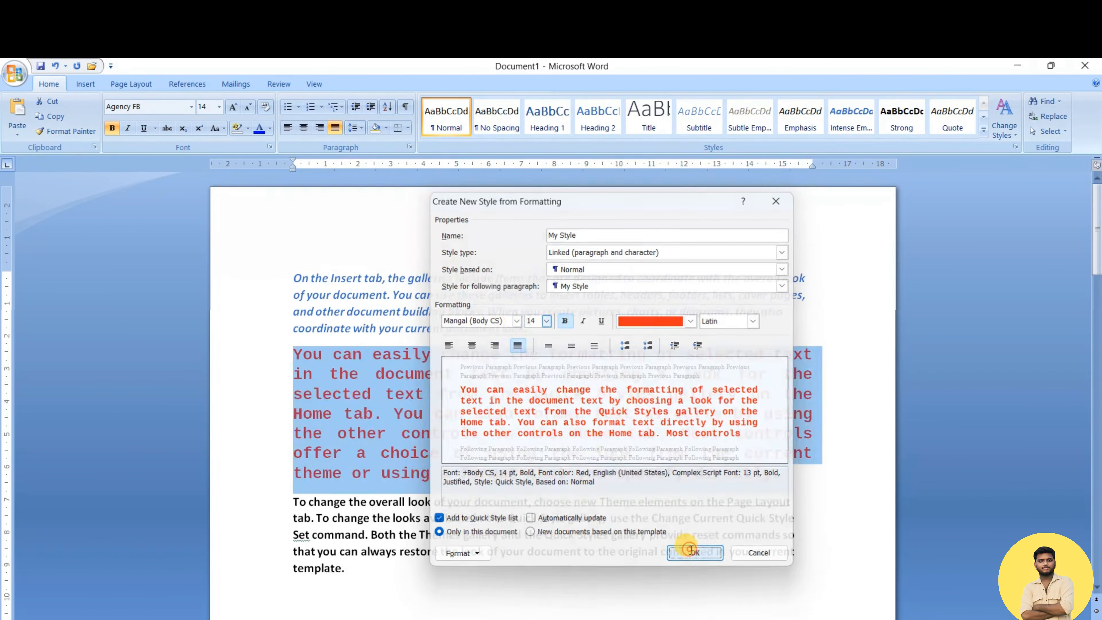
Review the full settings for creating another Quick Style from the second paragraph's formatting, and cancel without creating it
click(495, 390)
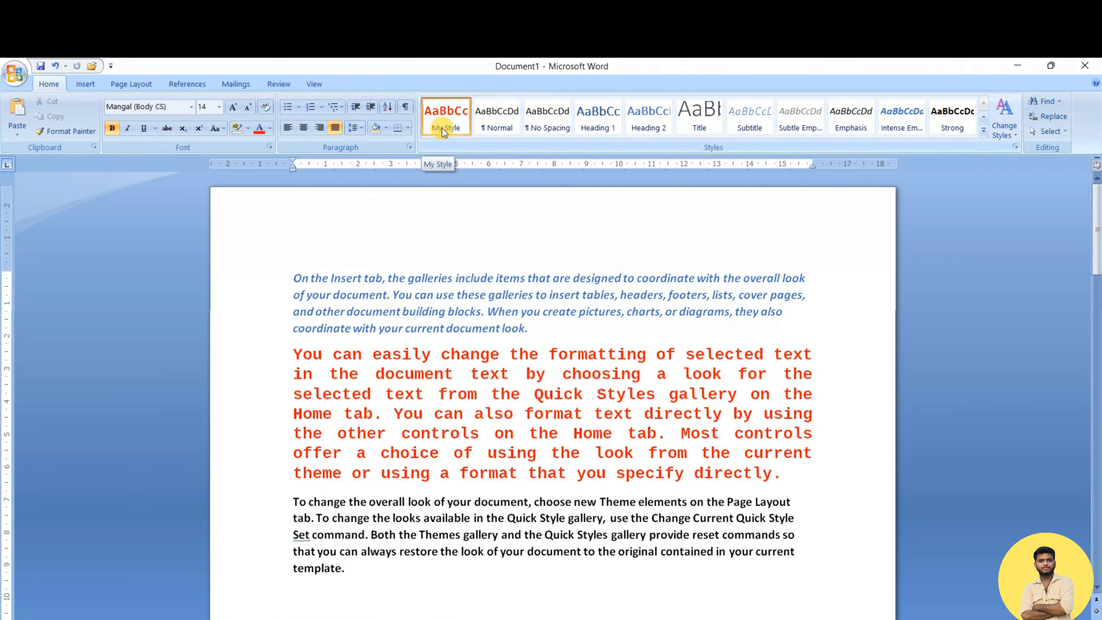
click(984, 130)
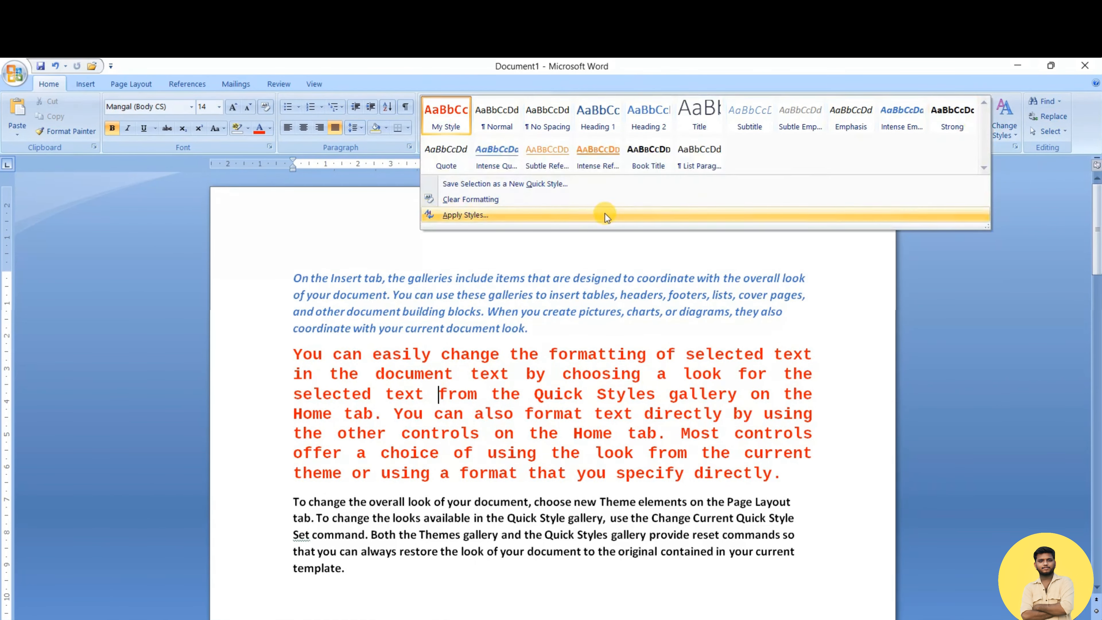
click(562, 181)
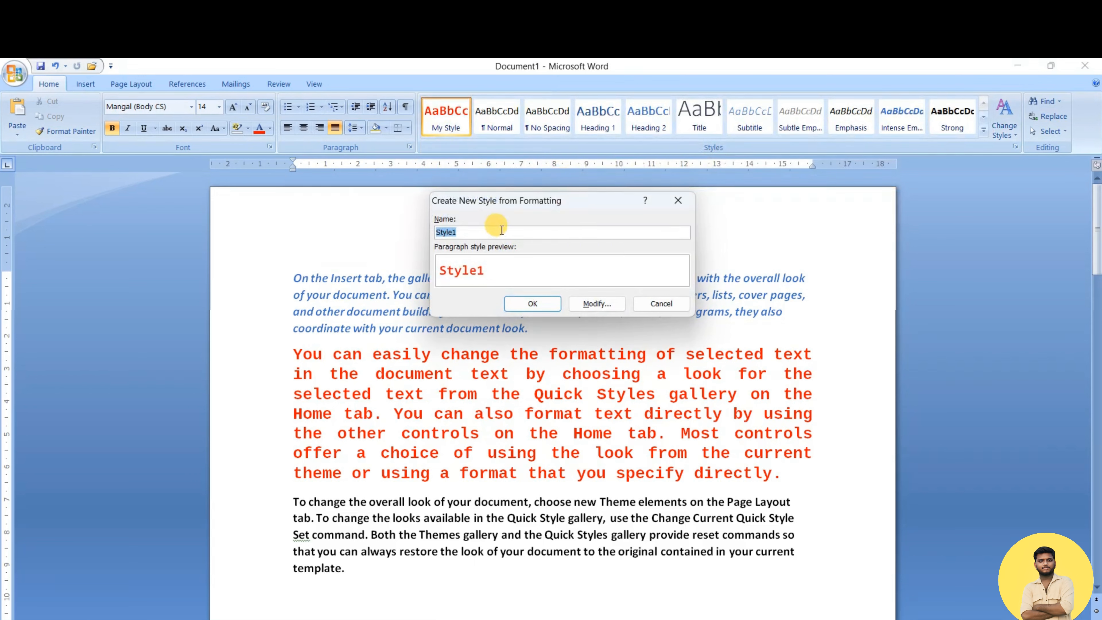
click(595, 305)
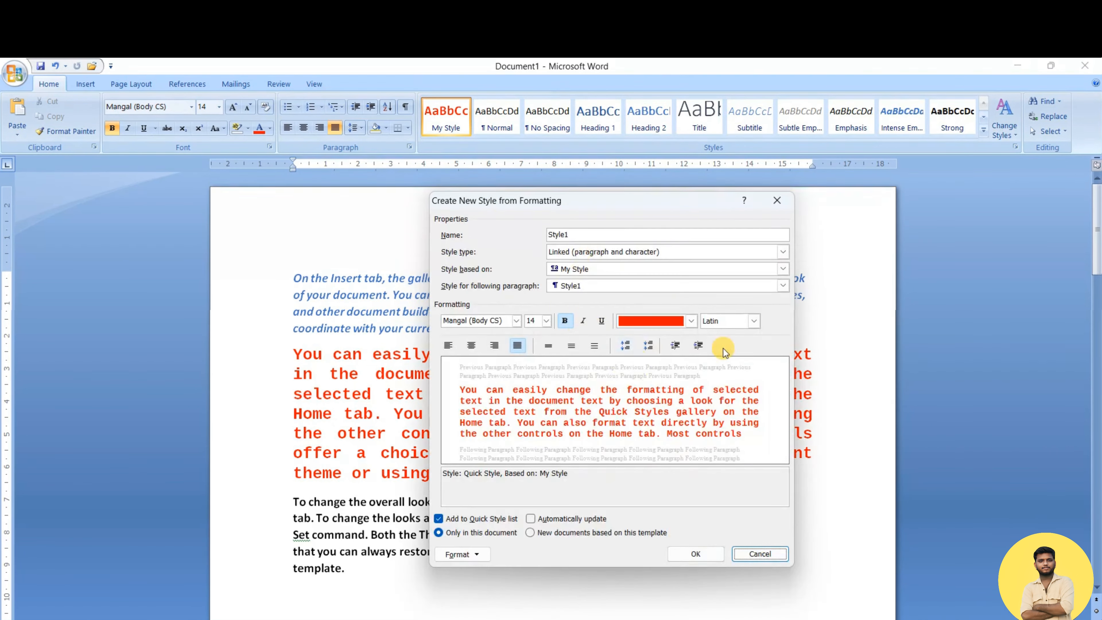
click(777, 201)
Apply My Style to the third paragraph, and deselect the text
scroll(578, 374, down, 2)
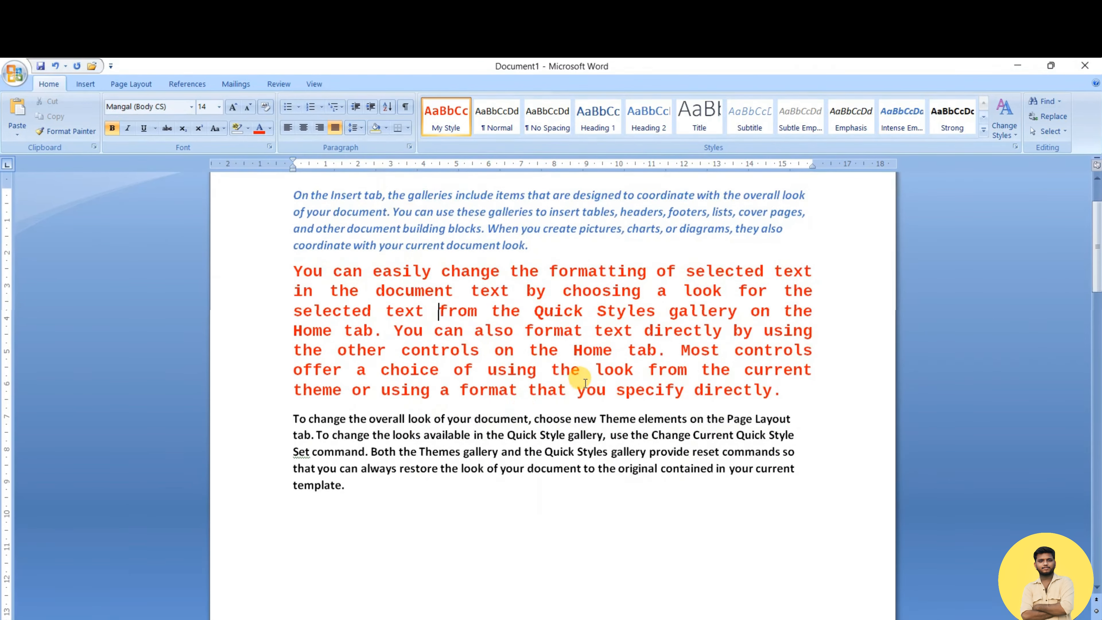
click(461, 467)
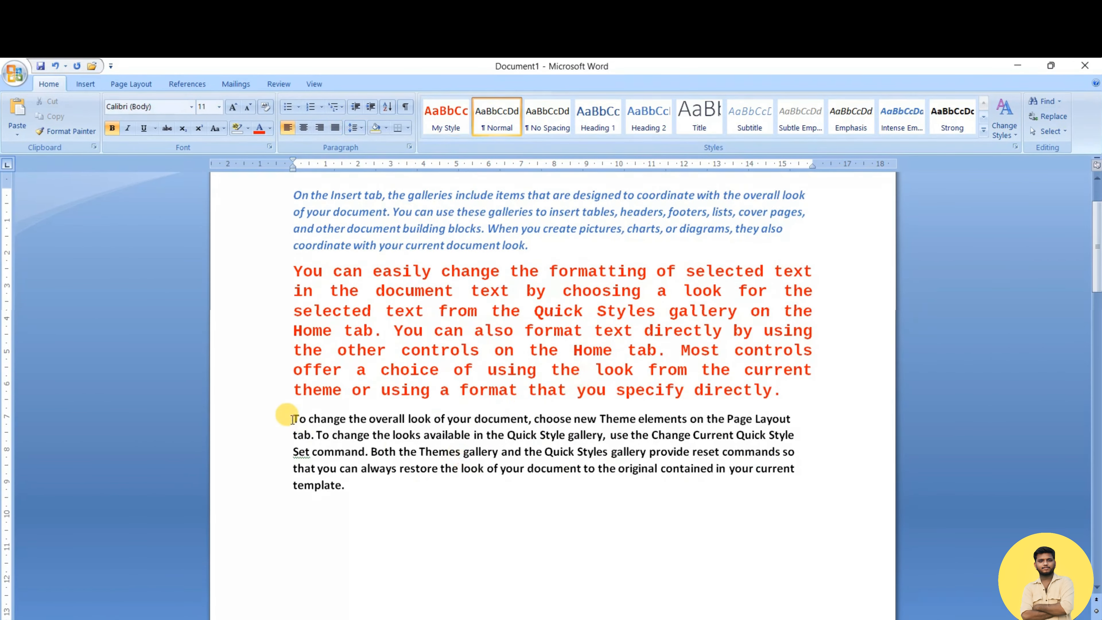
drag(293, 418, 347, 486)
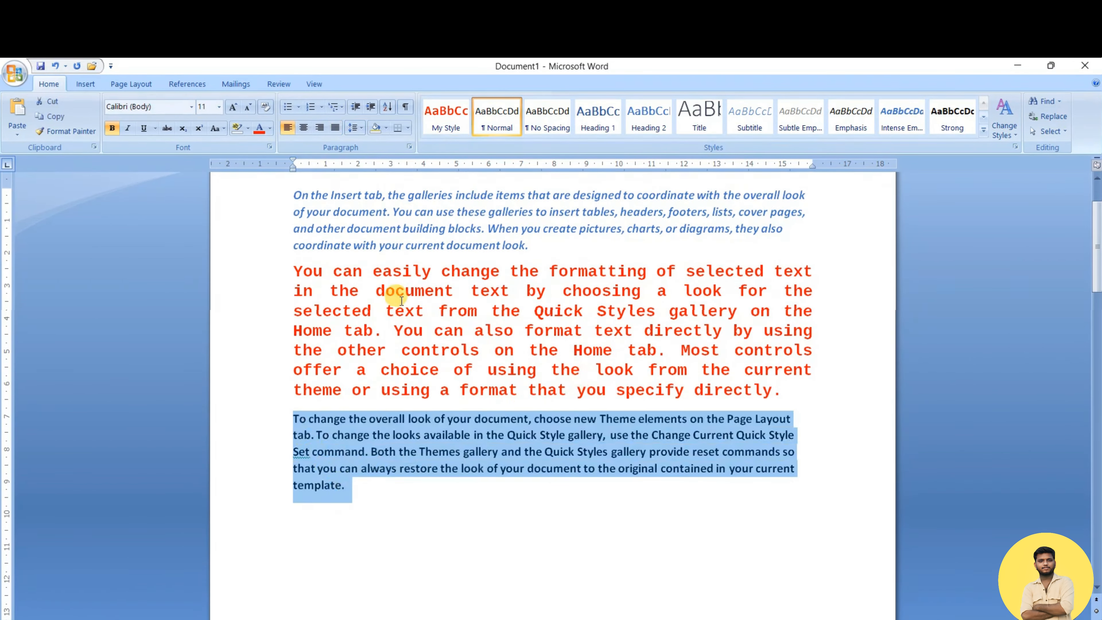
click(454, 119)
click(456, 443)
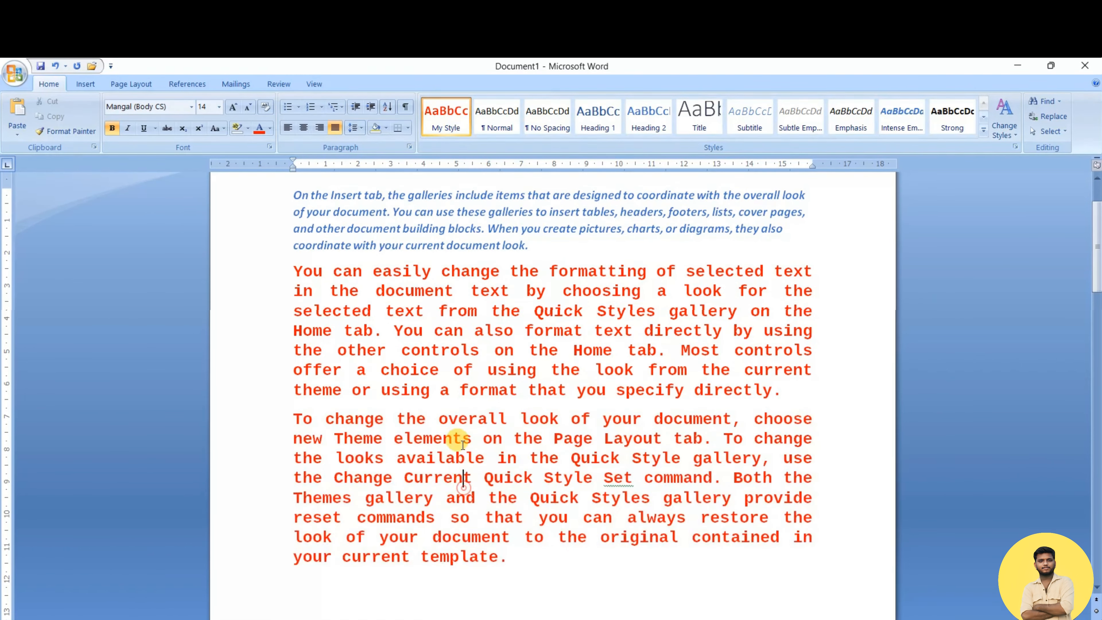
Apply the Normal style to all three paragraphs
scroll(549, 459, up, 2)
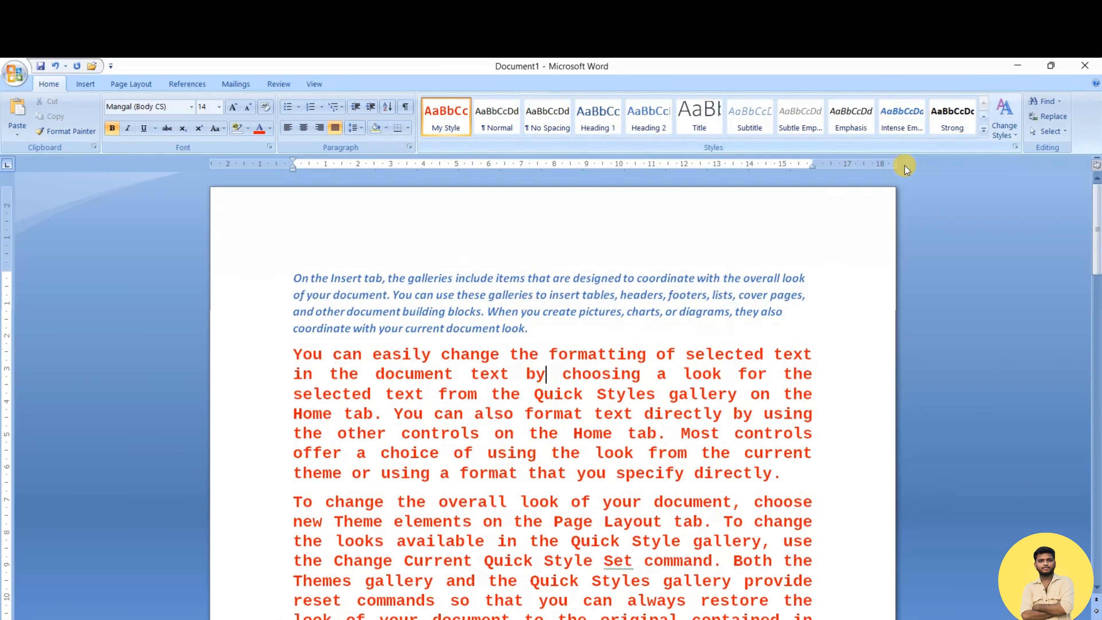
drag(288, 276, 615, 603)
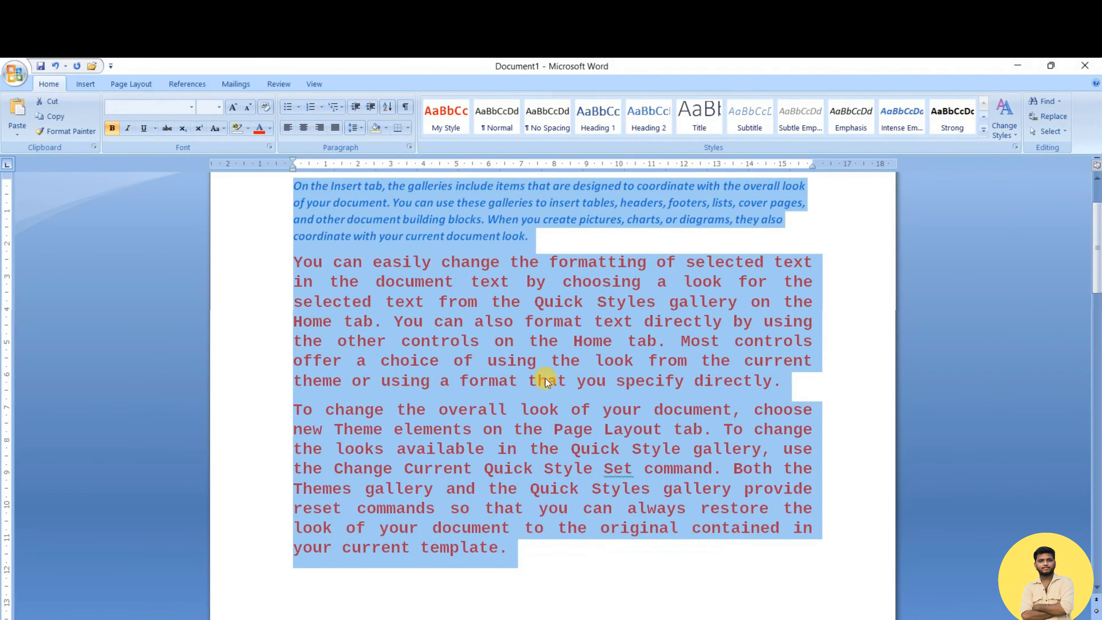
click(503, 117)
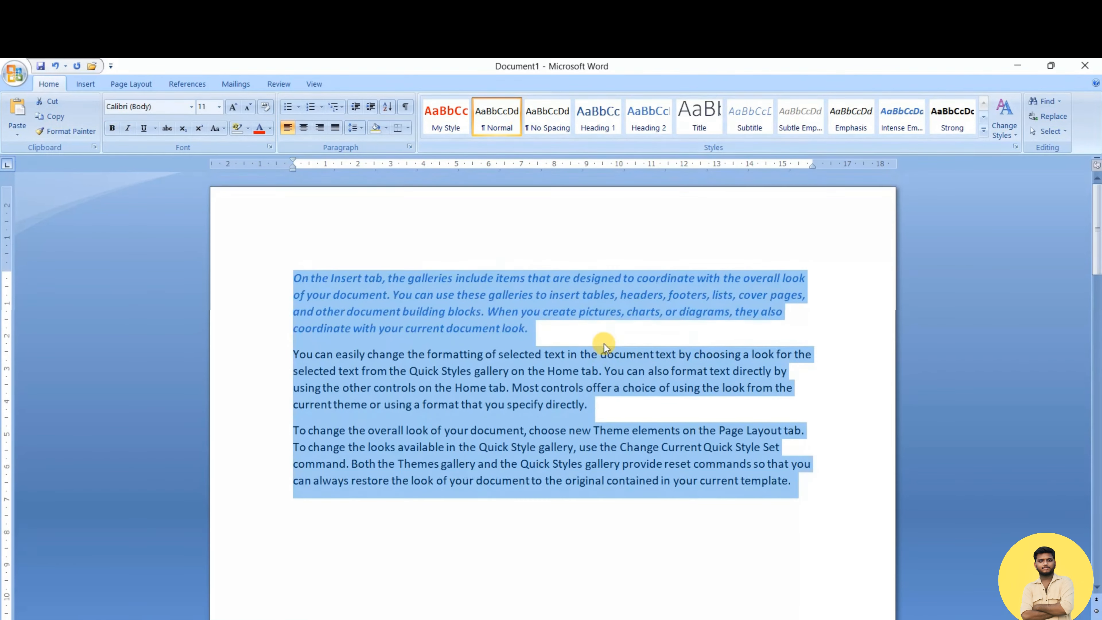
Apply the Heading 2 style to the three selected paragraphs, and clear all their formatting
click(983, 129)
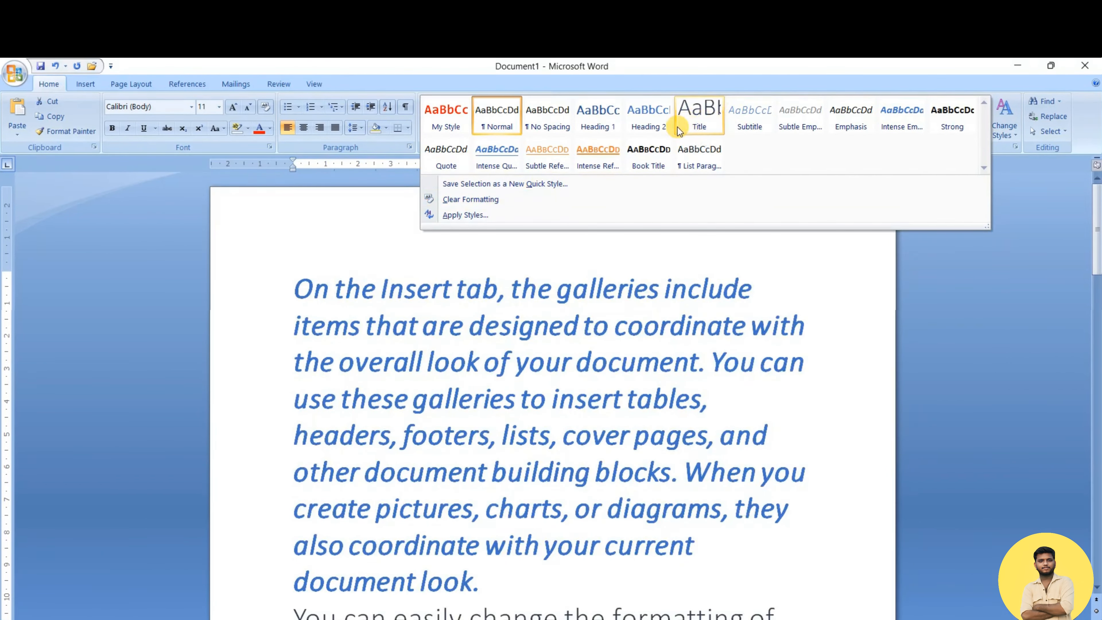
click(645, 125)
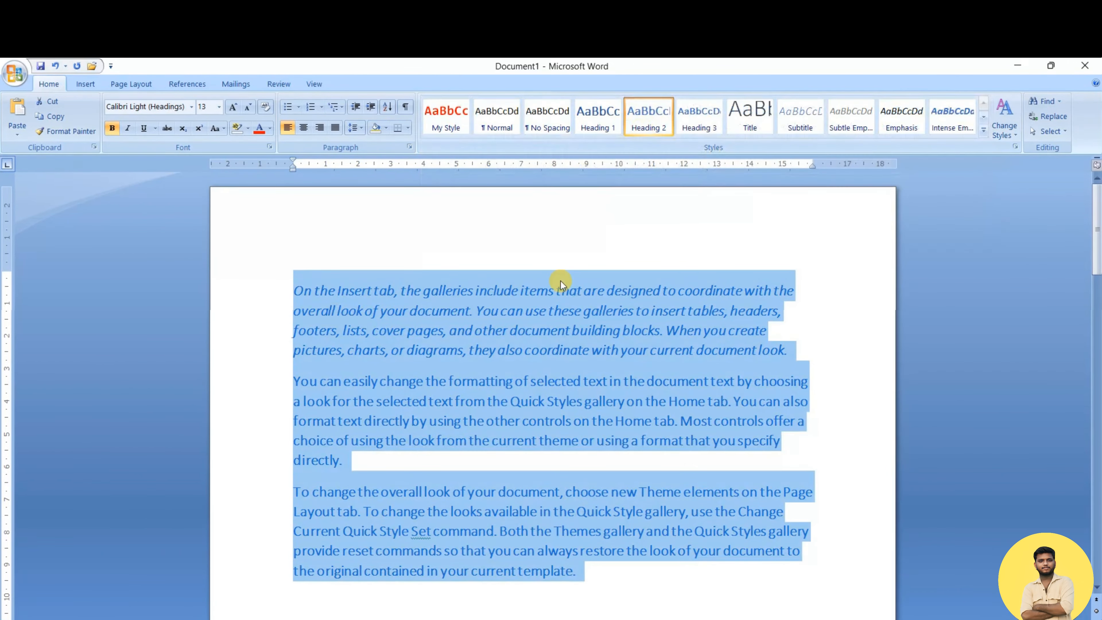
click(983, 130)
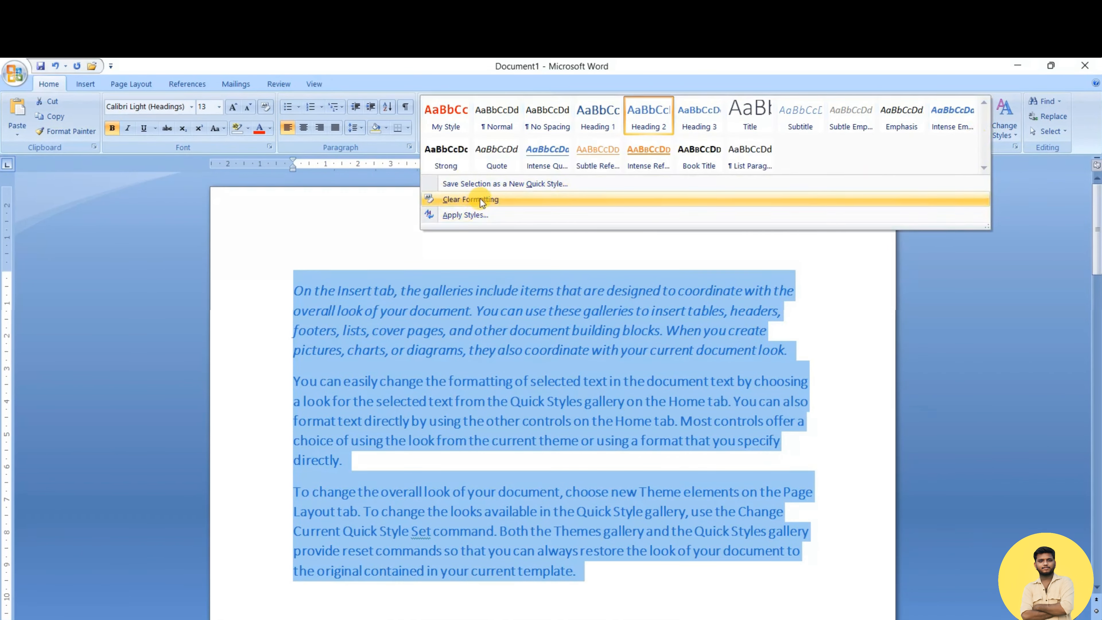
click(488, 199)
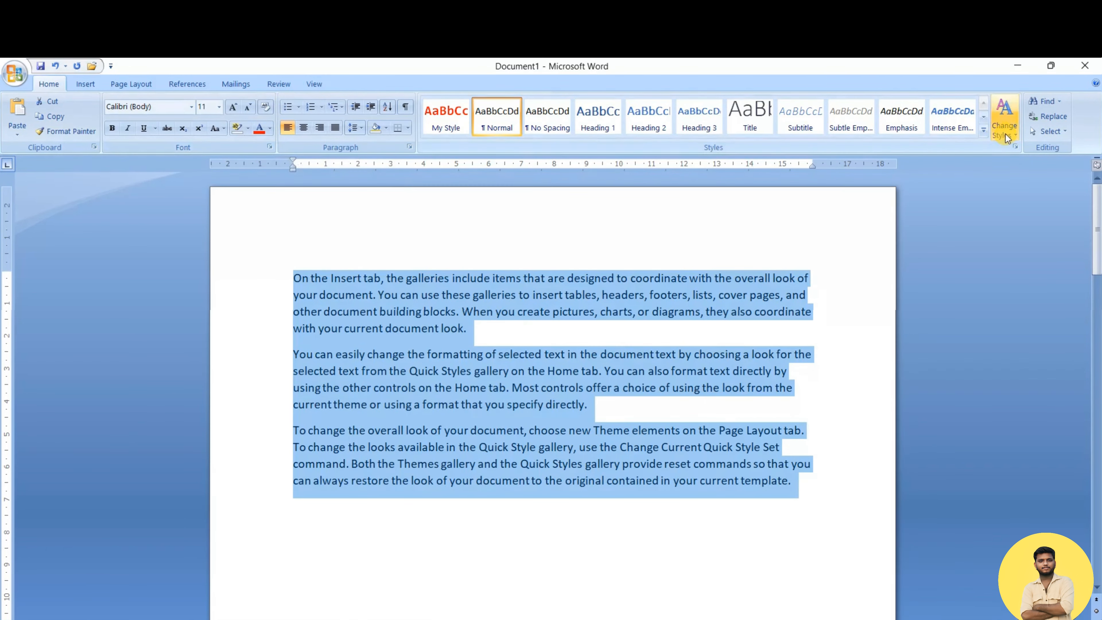
Apply Heading 2 to the selected paragraphs with Apply Styles, and look at the style's modification settings without changing them
click(983, 130)
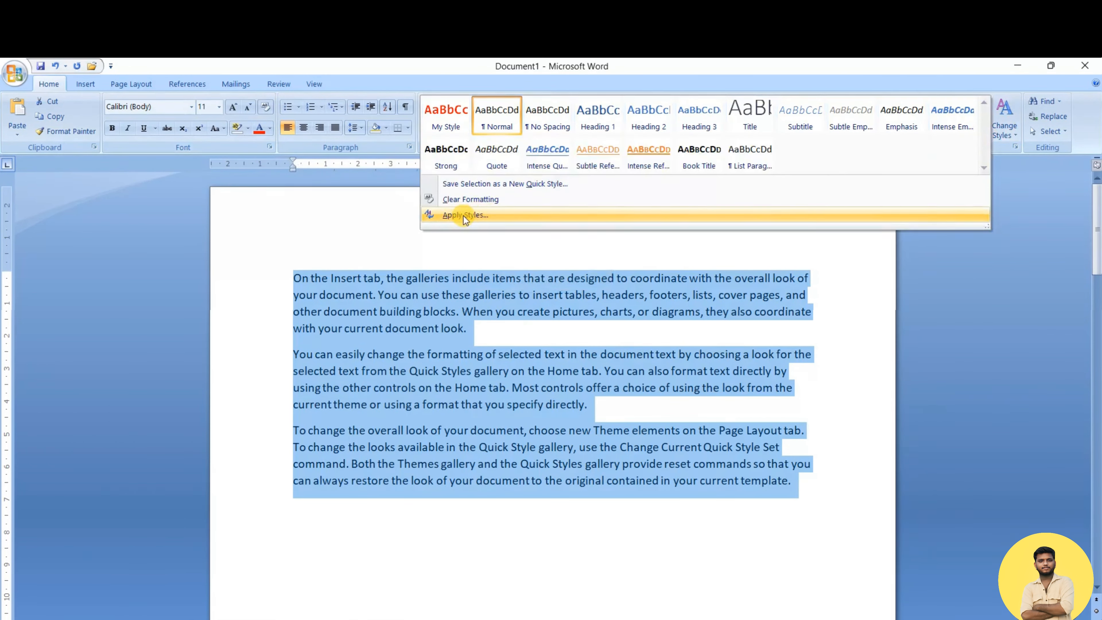
click(490, 218)
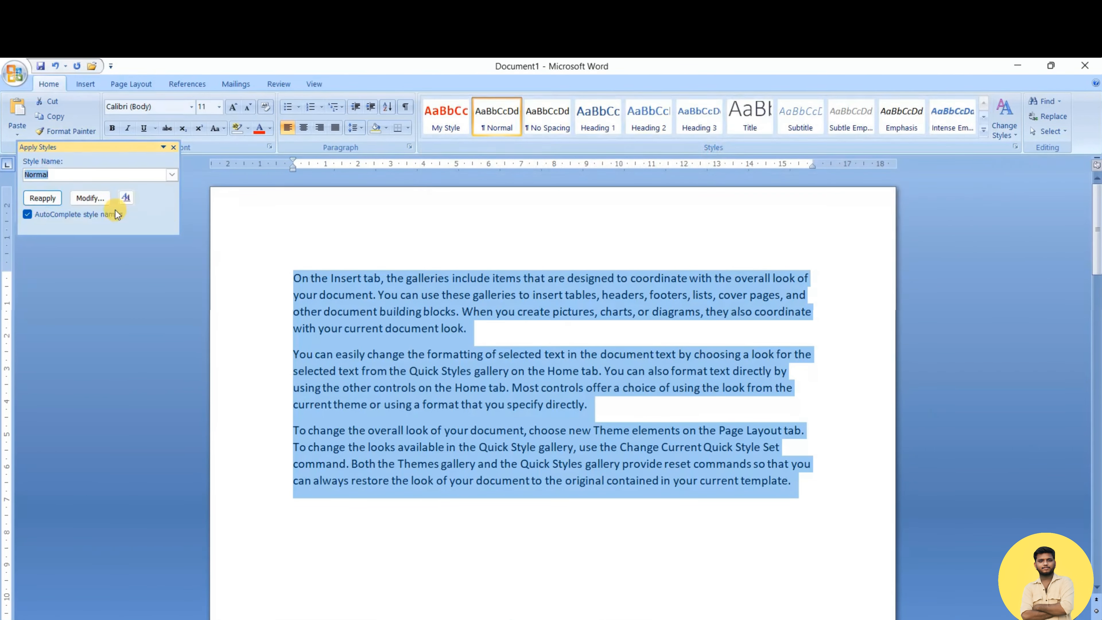
click(172, 174)
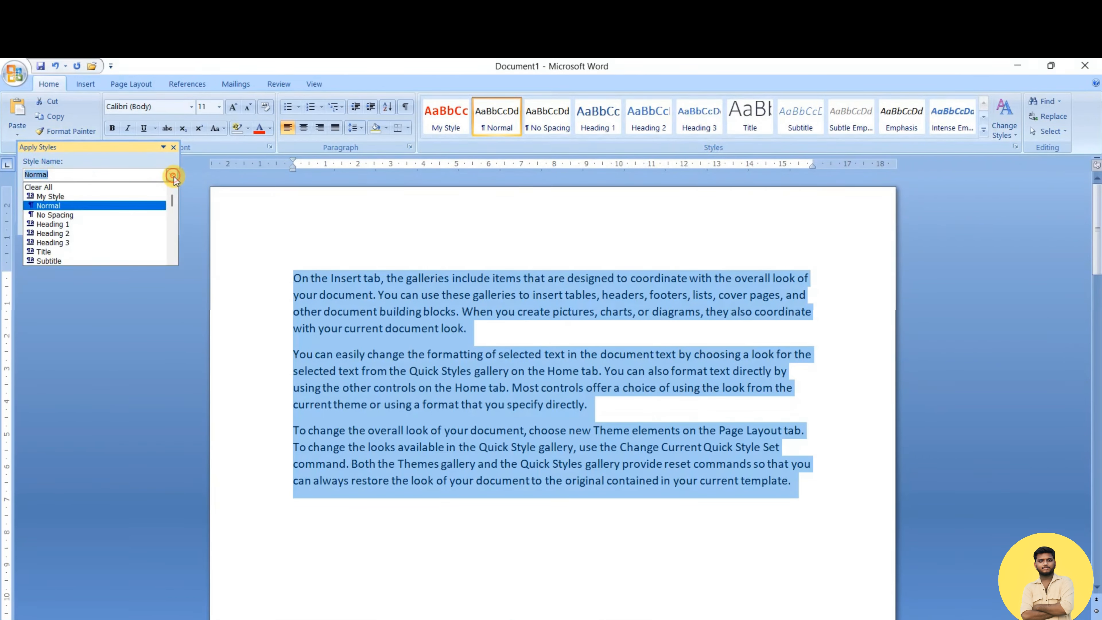
click(108, 238)
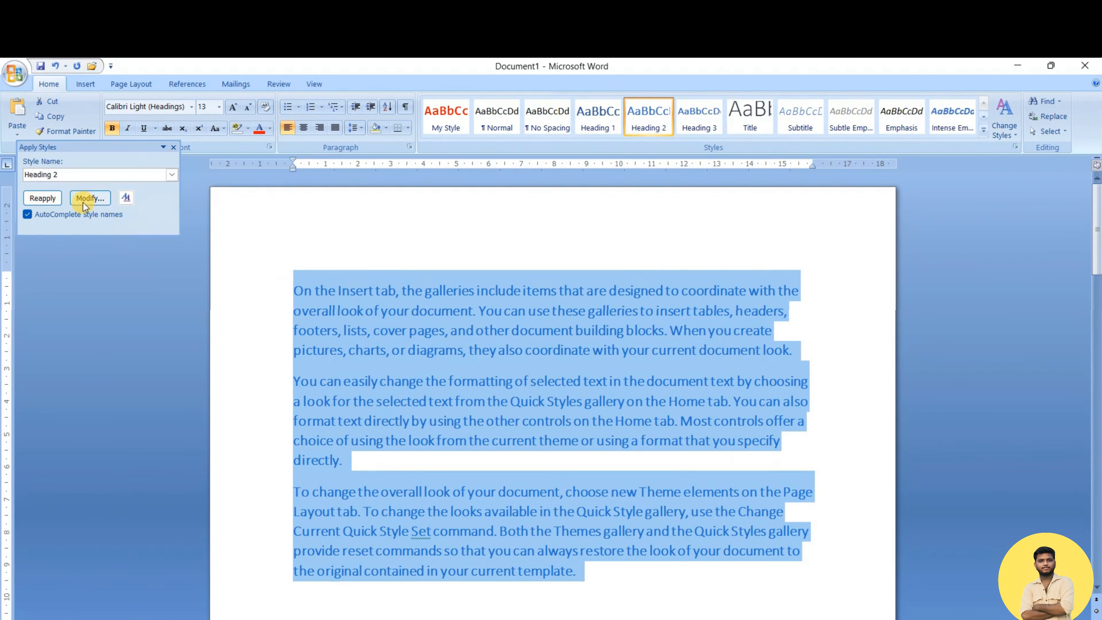
click(90, 198)
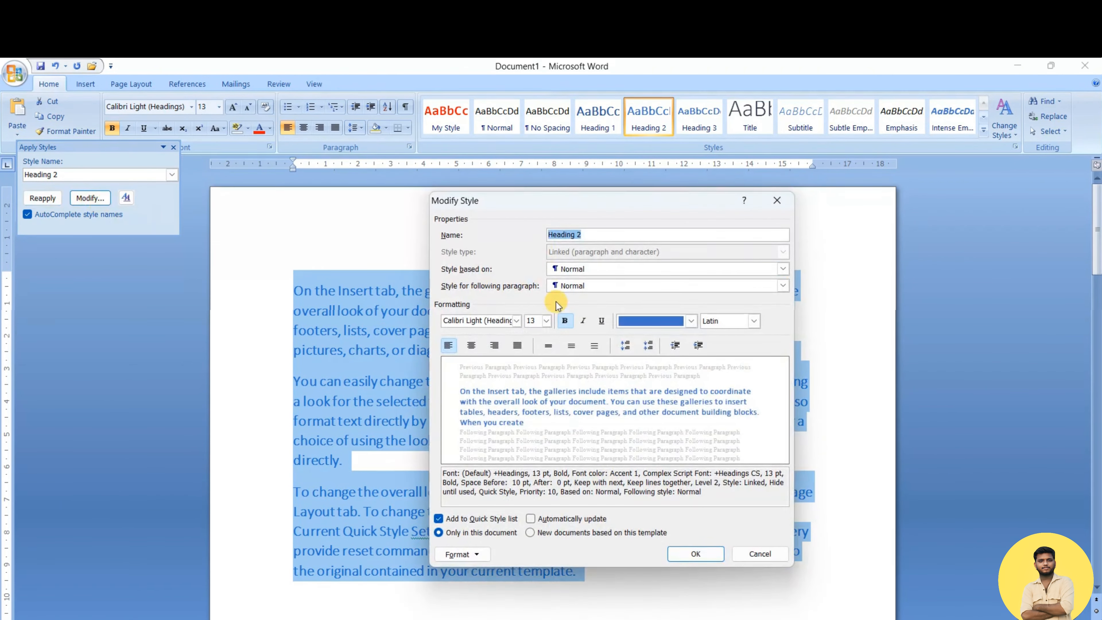
click(780, 202)
Show the full list of styles and try Emphasis, Strong, Subtle Reference, Intense Reference and Quote on the selected paragraphs
click(123, 203)
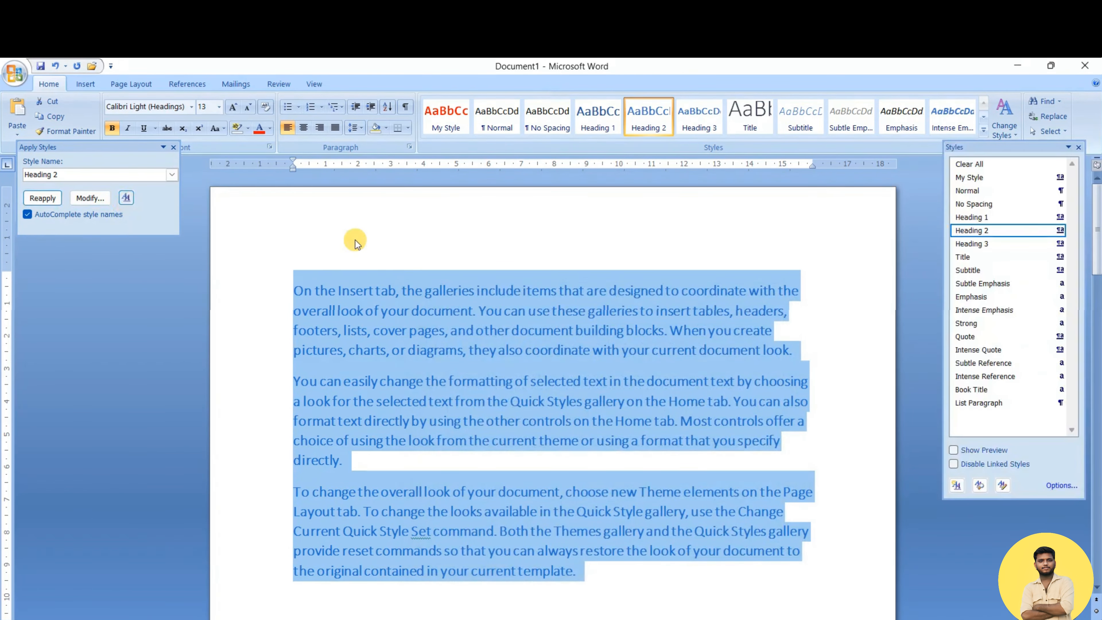
click(998, 298)
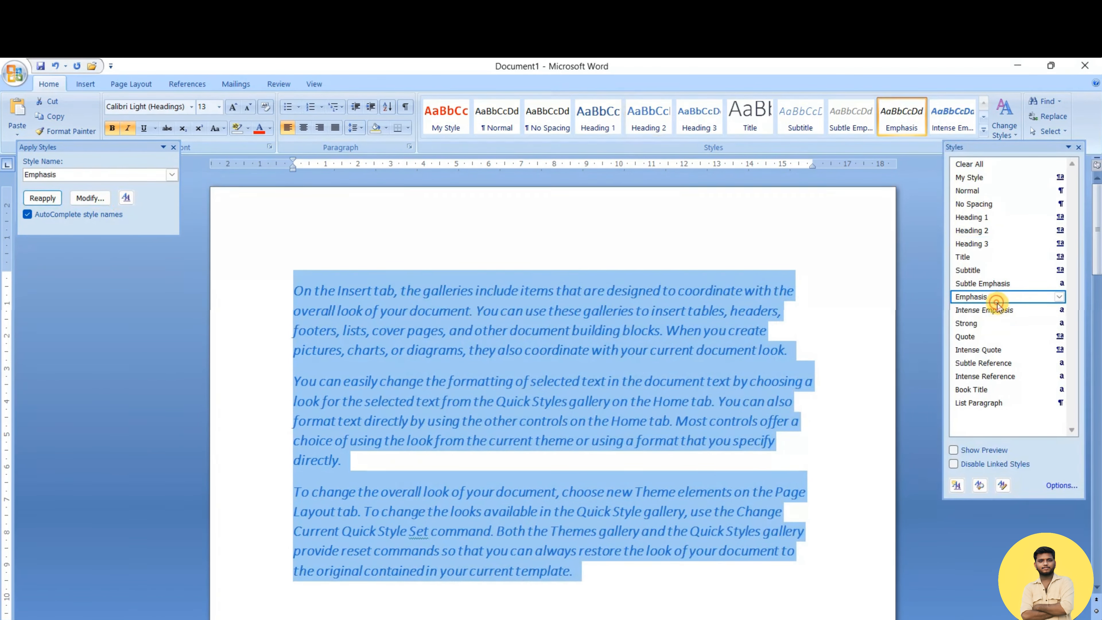
click(994, 323)
click(992, 362)
click(990, 379)
click(981, 337)
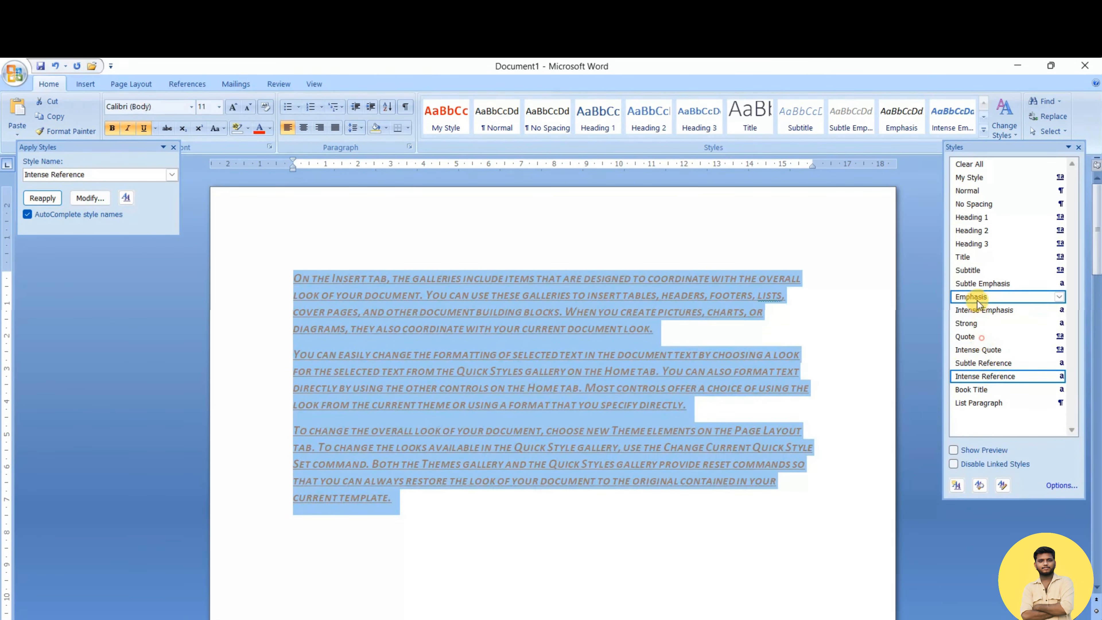
Try Emphasis, Subtitle, Heading 3, Heading 1, No Spacing and Heading 4, end on Heading 3, and close both style windows
click(976, 298)
click(972, 269)
click(978, 243)
click(977, 220)
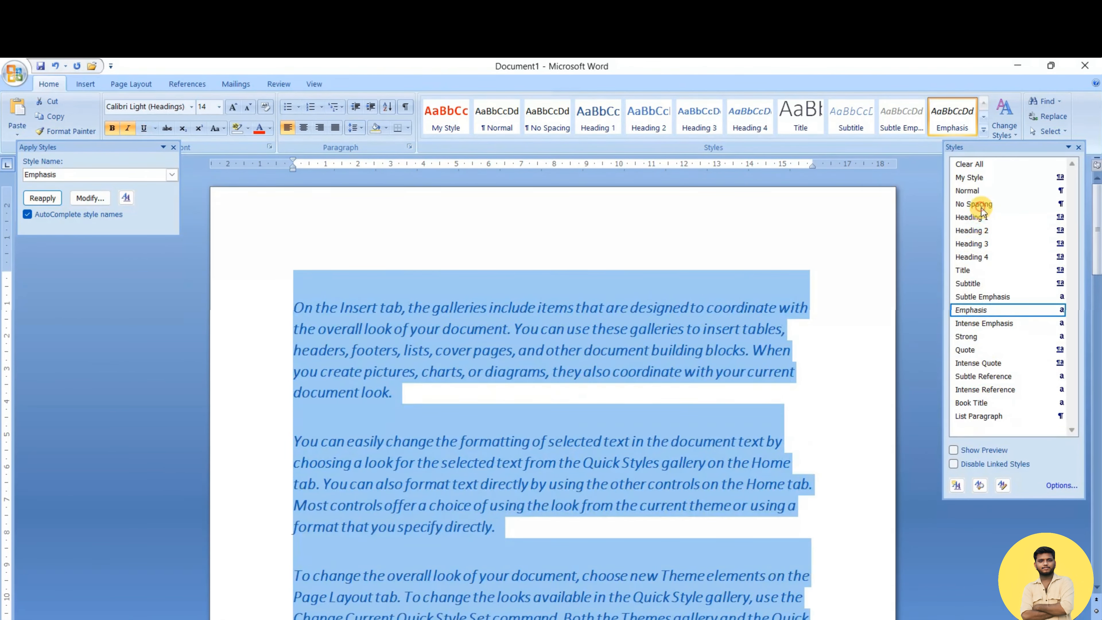
click(979, 206)
click(981, 256)
click(981, 238)
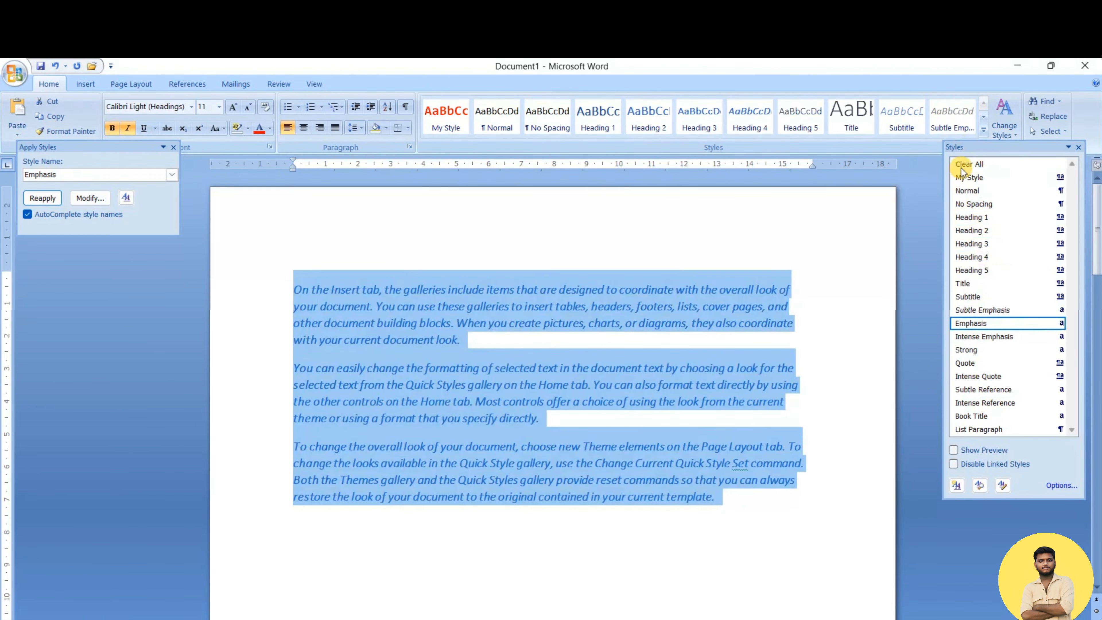
click(1078, 147)
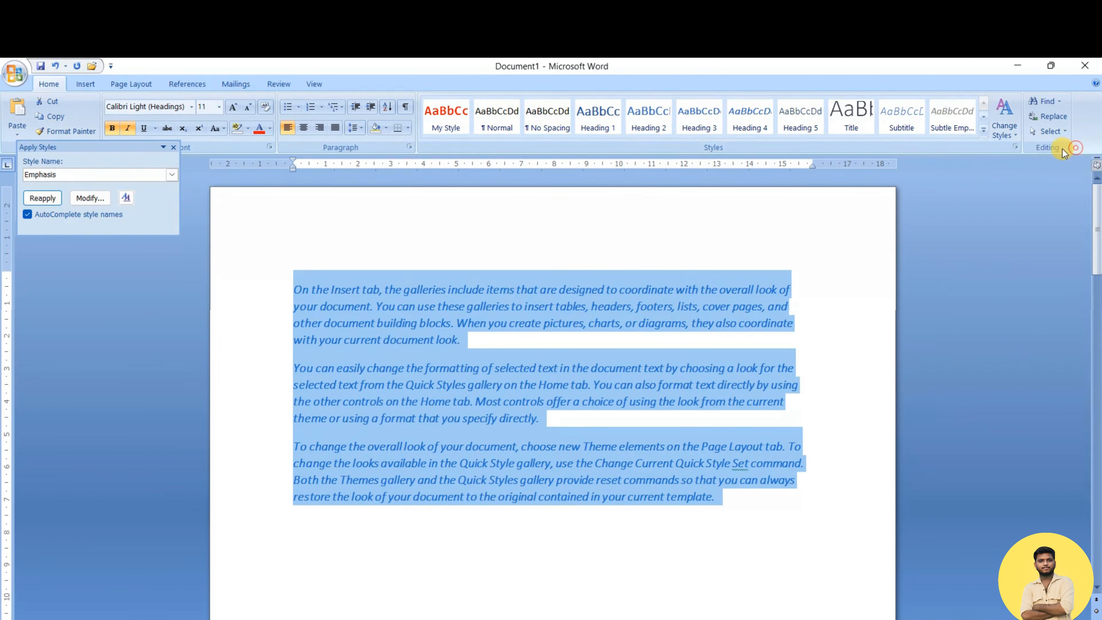
click(173, 147)
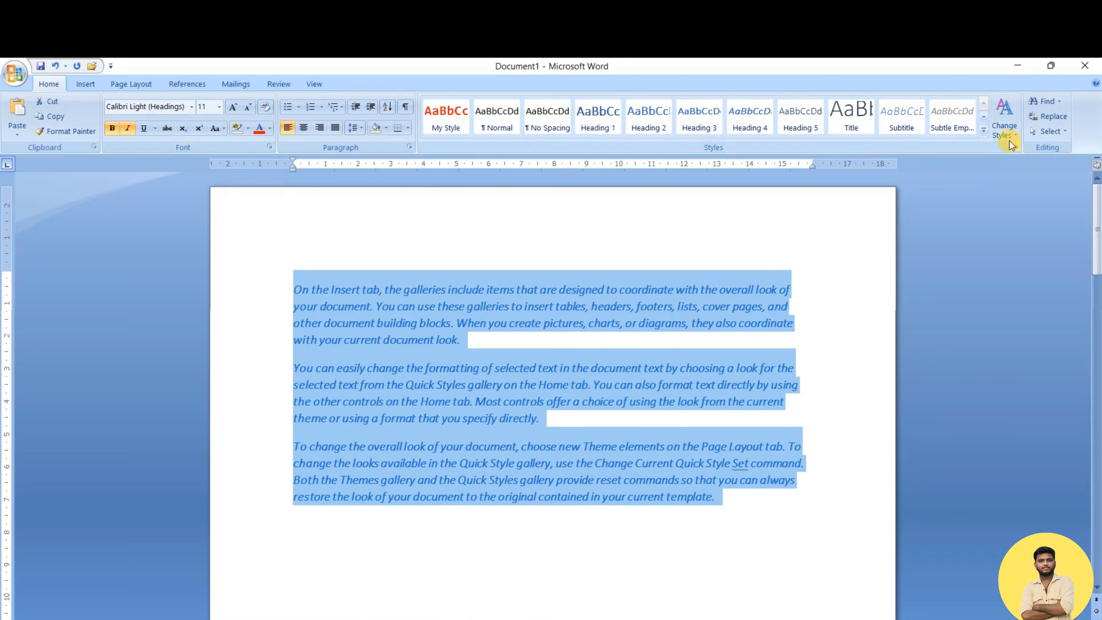
Change the document's style set to Word 2003
click(1004, 133)
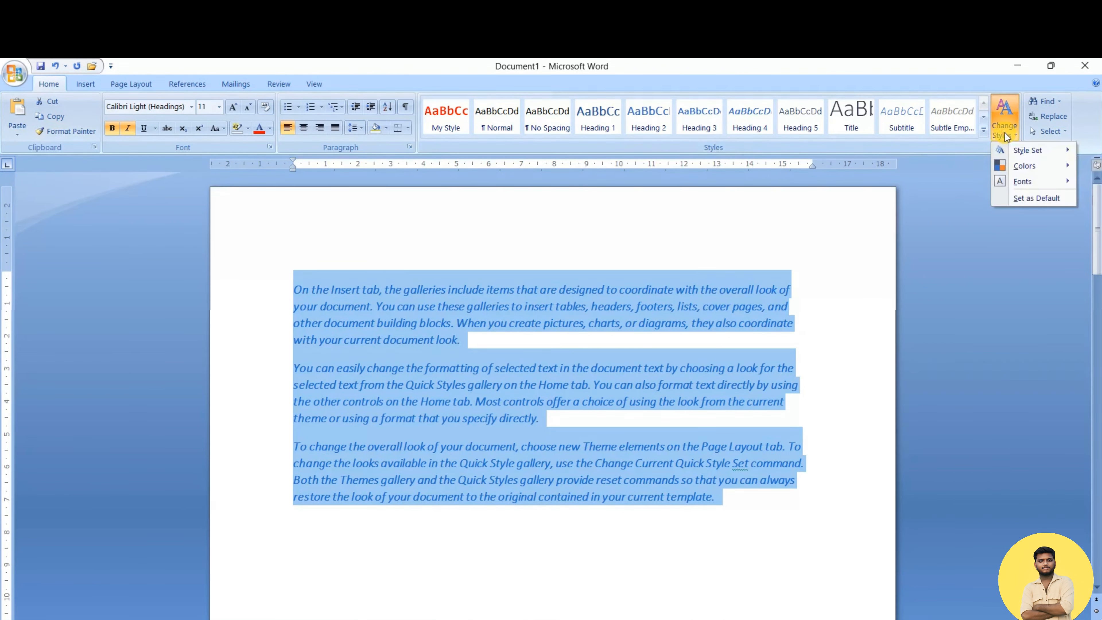
mouse_move(1019, 149)
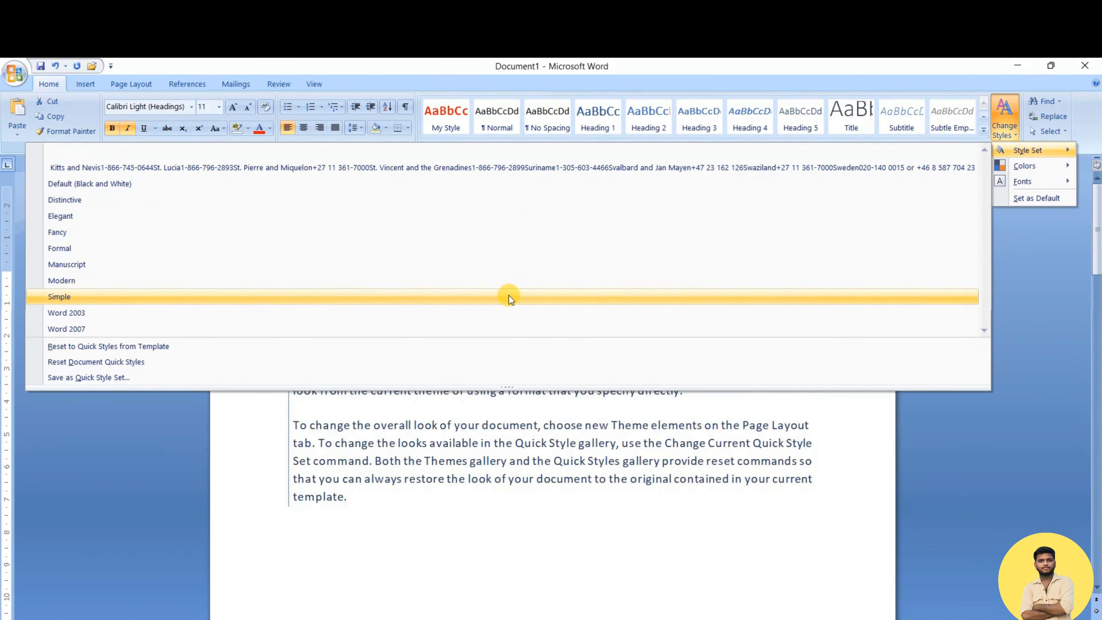
click(508, 313)
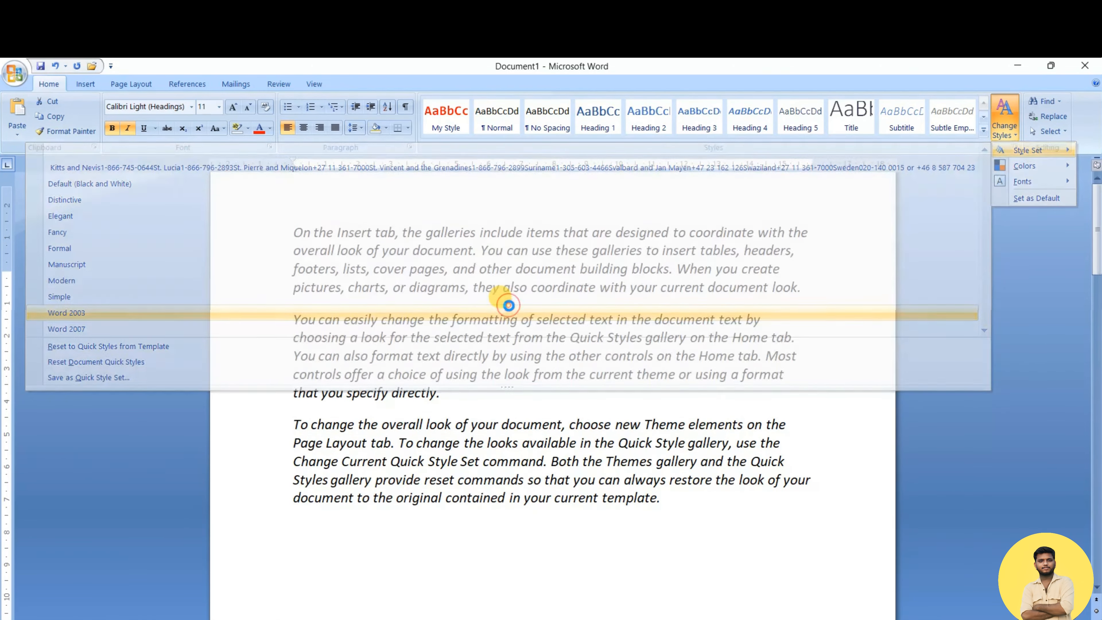
Preview the built-in theme color schemes for the document's styles, including Opulent and Median, without applying one
click(1008, 132)
mouse_move(1025, 165)
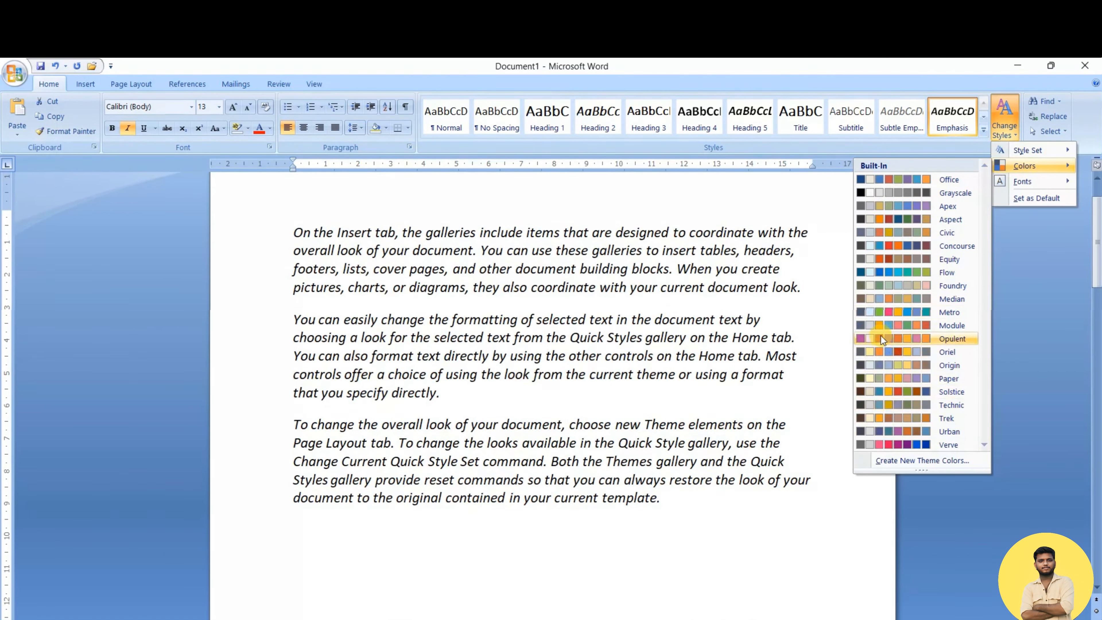
click(829, 210)
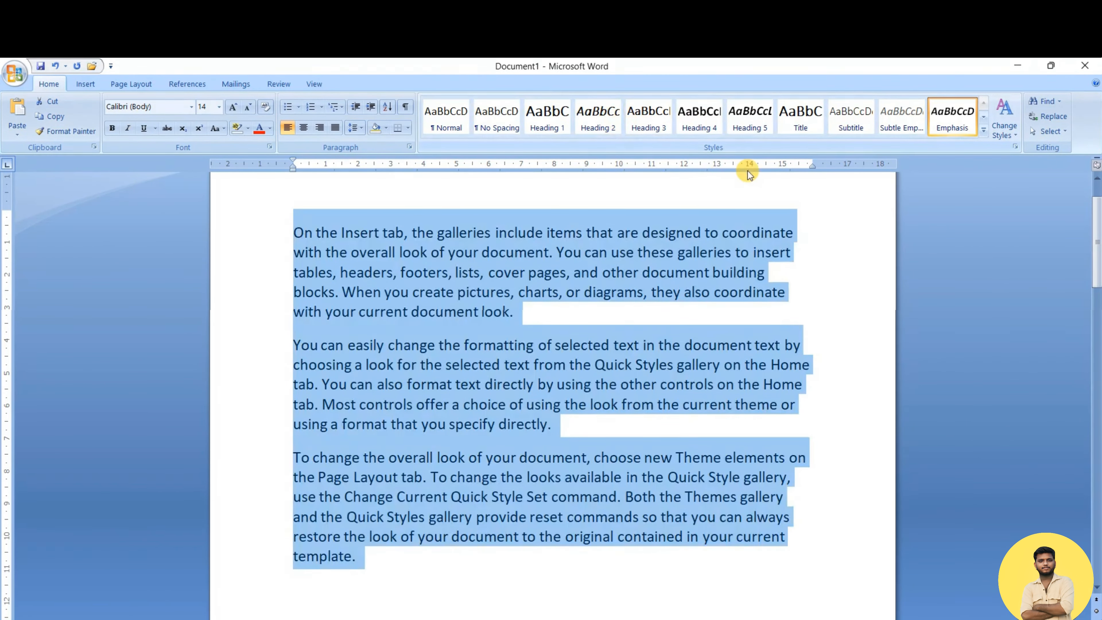
click(1007, 141)
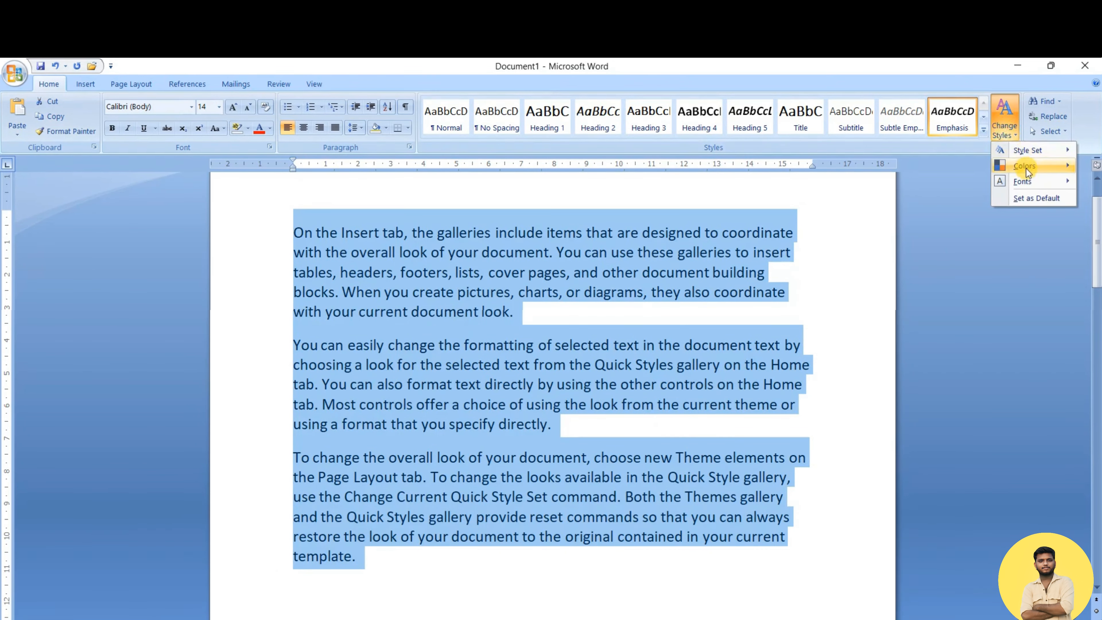
mouse_move(1026, 167)
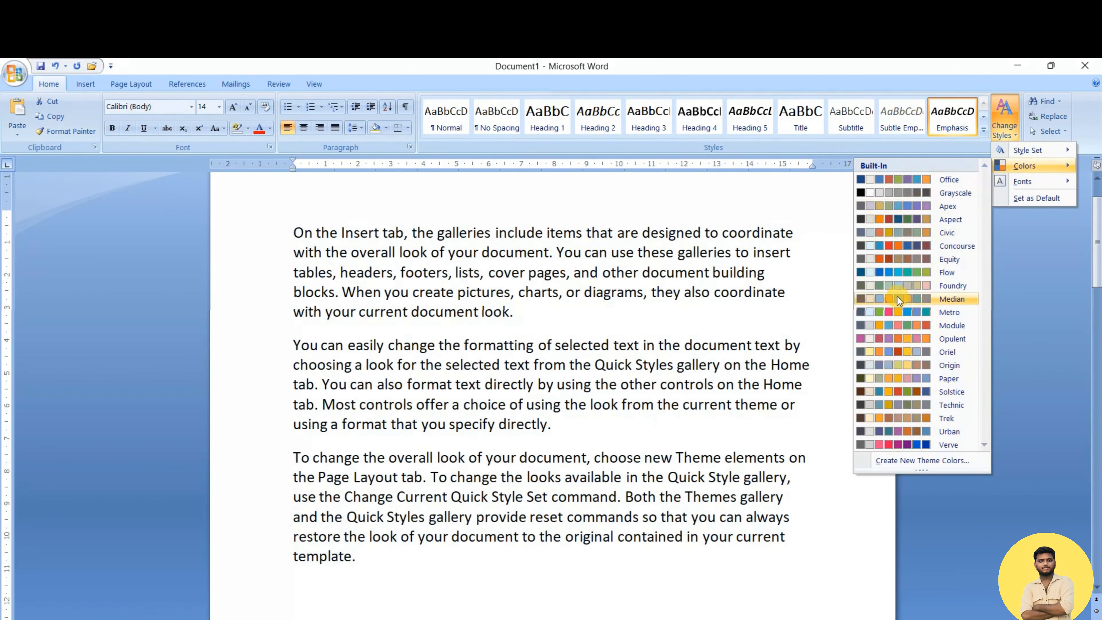
click(775, 190)
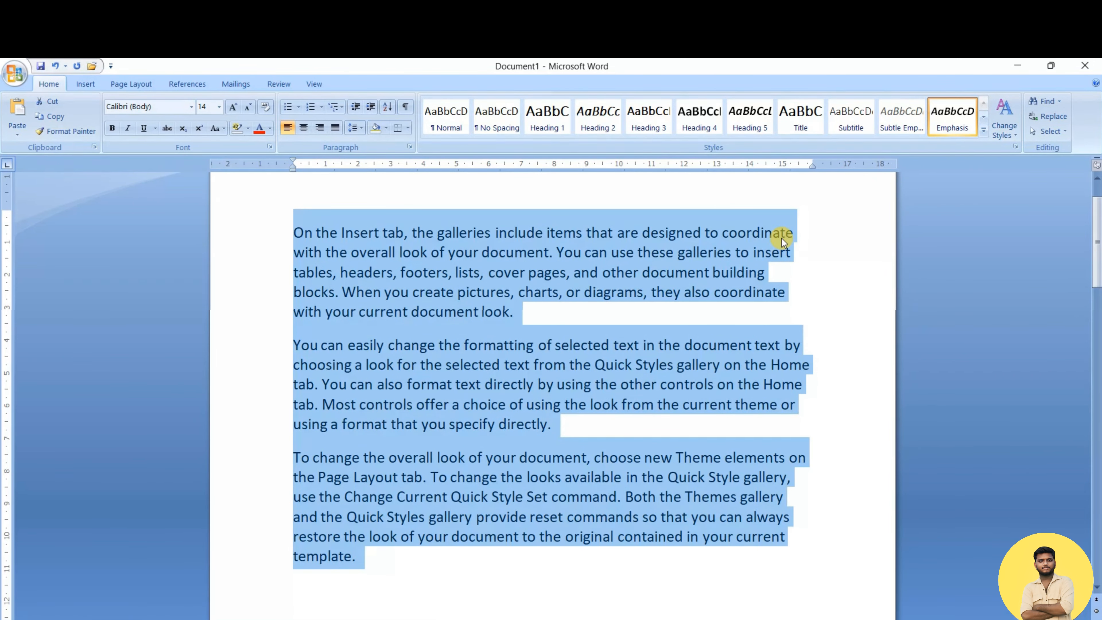
Delete the selected paragraphs and generate fresh sample text with =rand()
key(Delete)
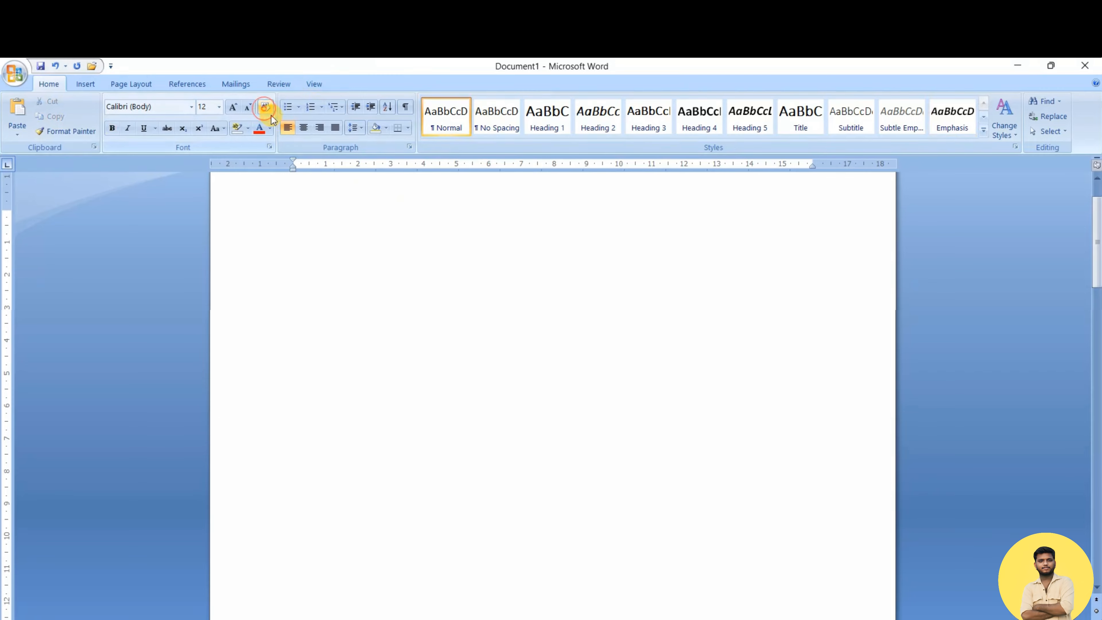
text(=ra)
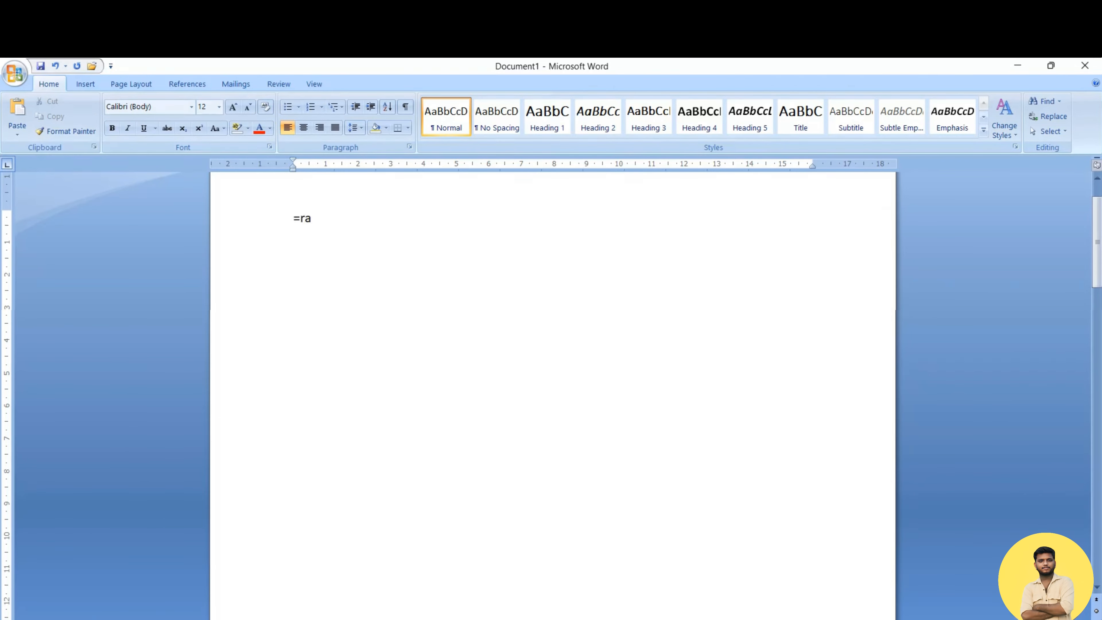
text(nd())
key(Return)
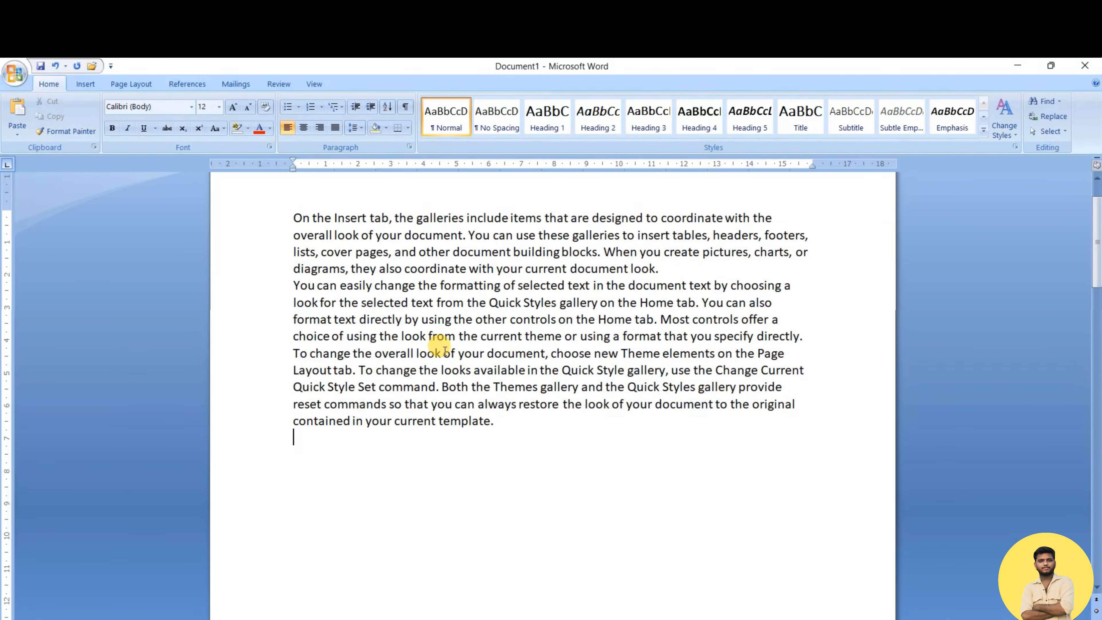
Select all three sample paragraphs and apply the Heading 5 quick style
scroll(477, 360, up, 1)
drag(292, 278, 524, 487)
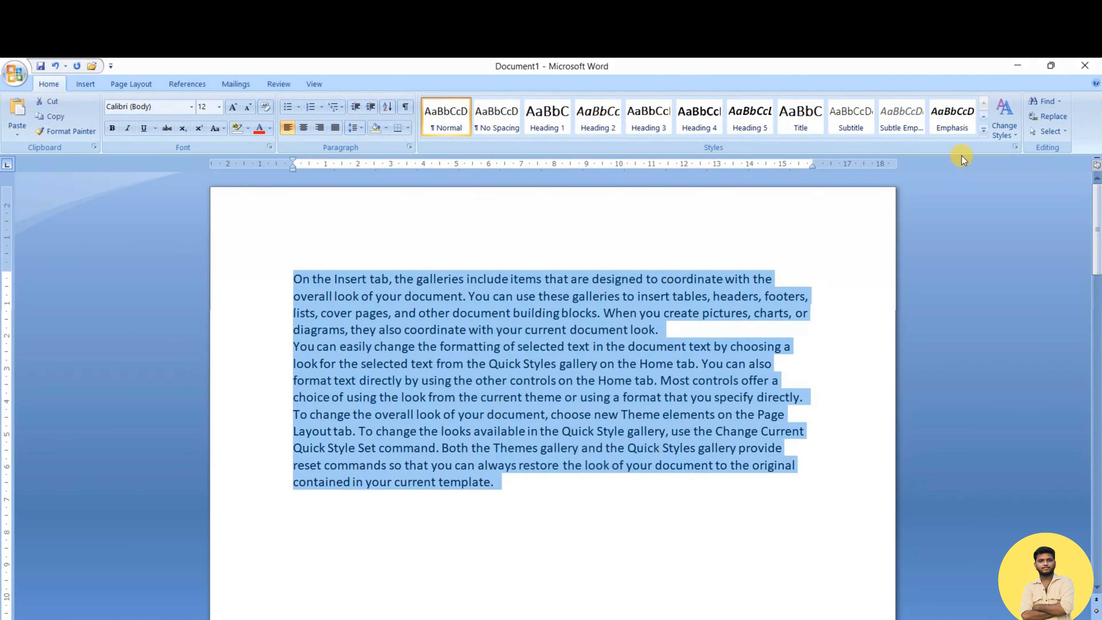
click(983, 135)
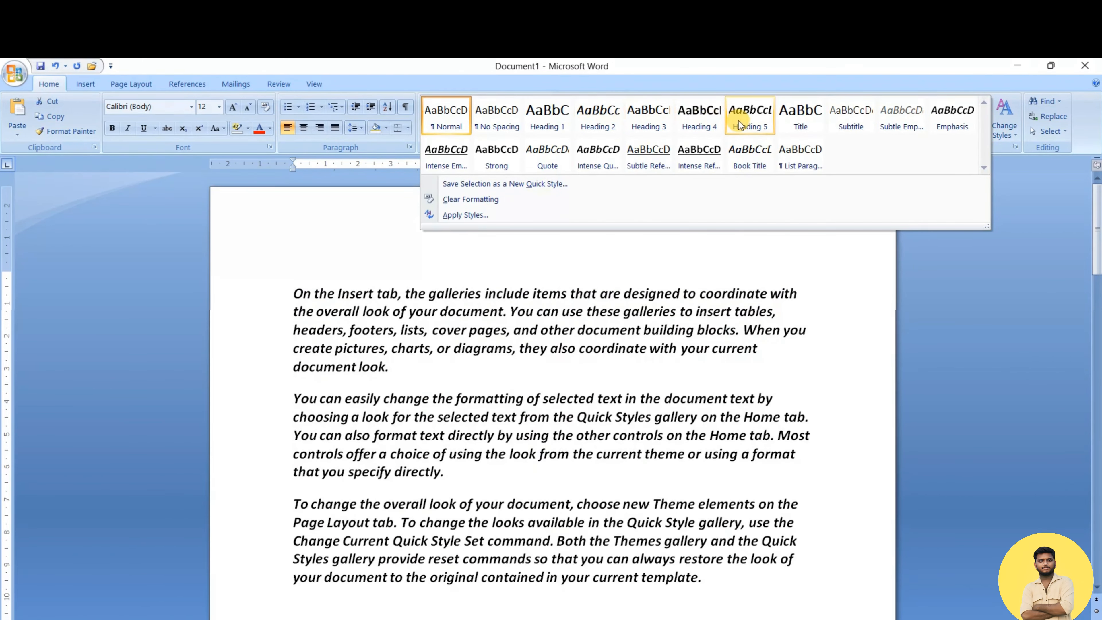
click(739, 121)
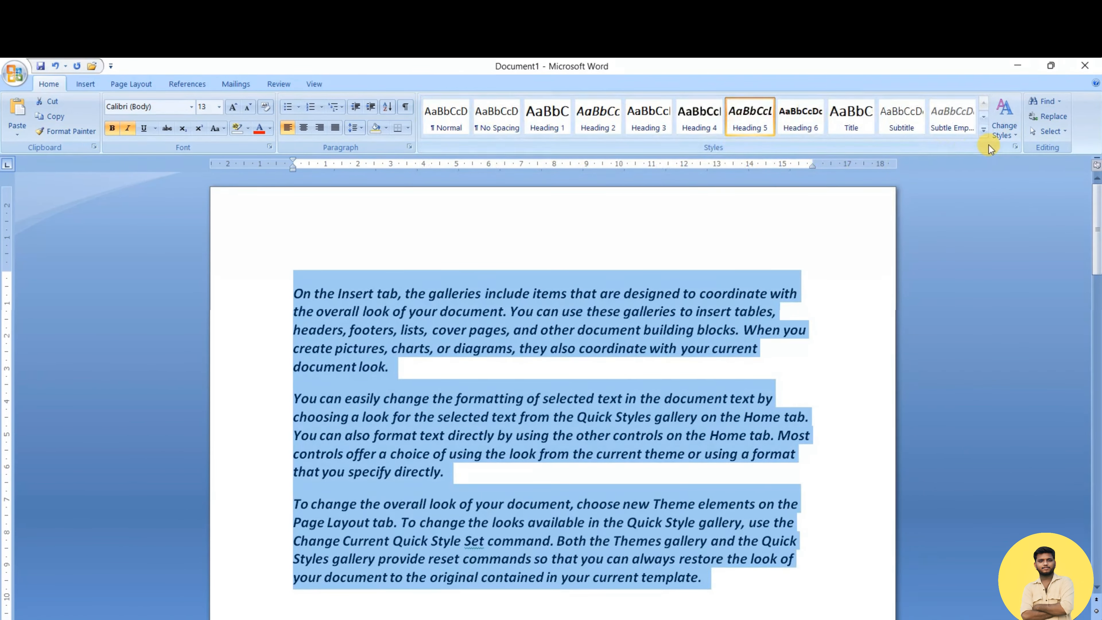
Change the document's style colors to the built-in Civic theme colors
click(1008, 138)
mouse_move(1019, 165)
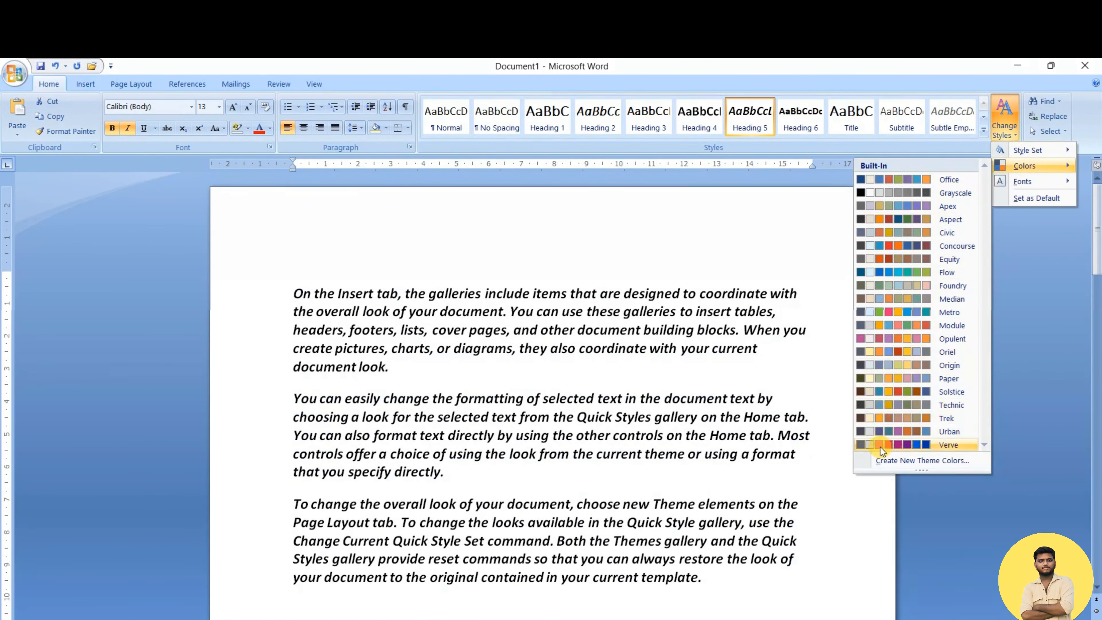
click(914, 231)
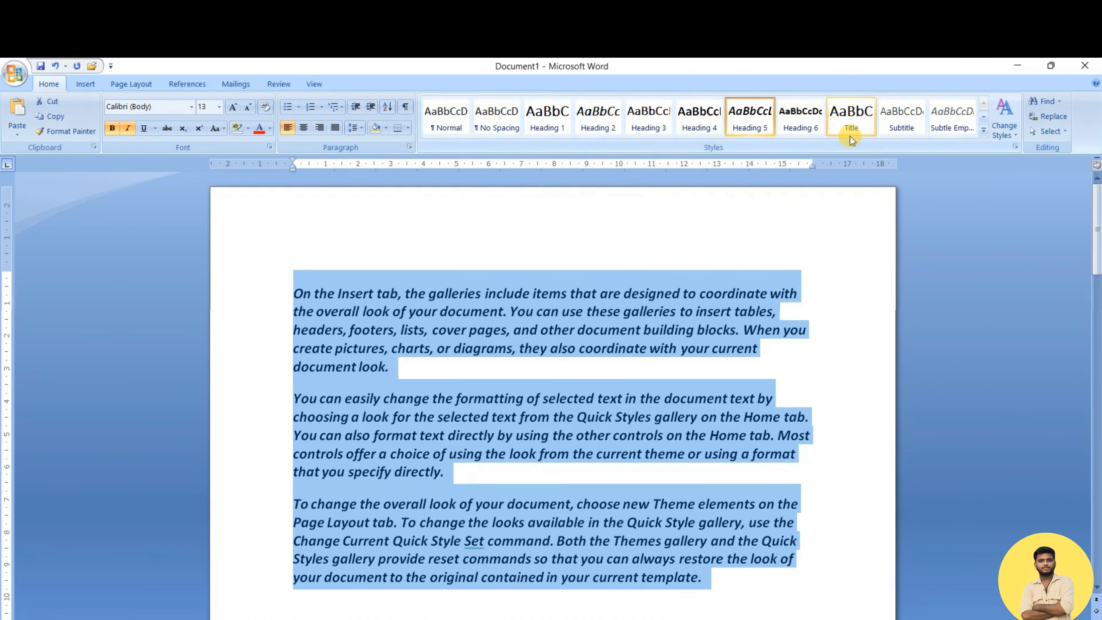
Clear the formatting of the selected paragraphs and show the Apply Styles window together with the full list of styles
click(983, 131)
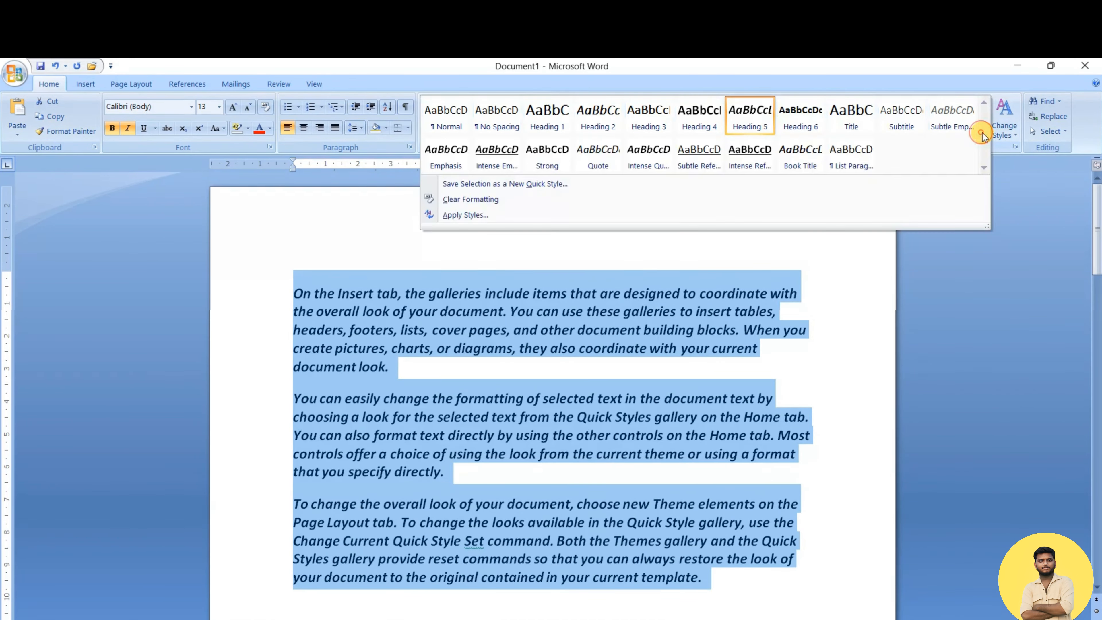
click(491, 200)
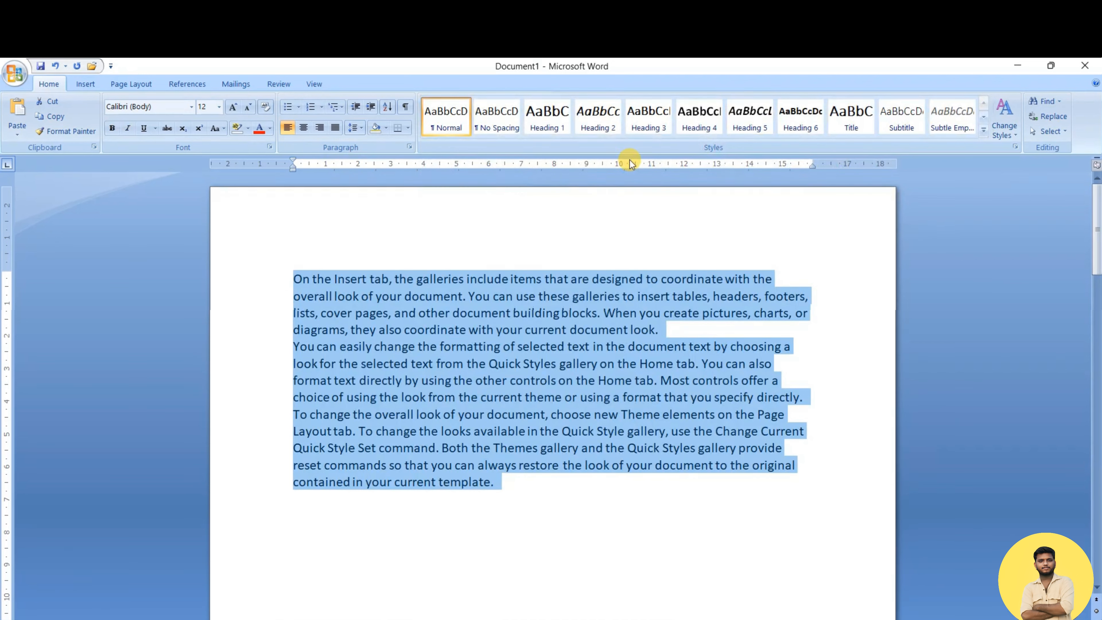
click(982, 131)
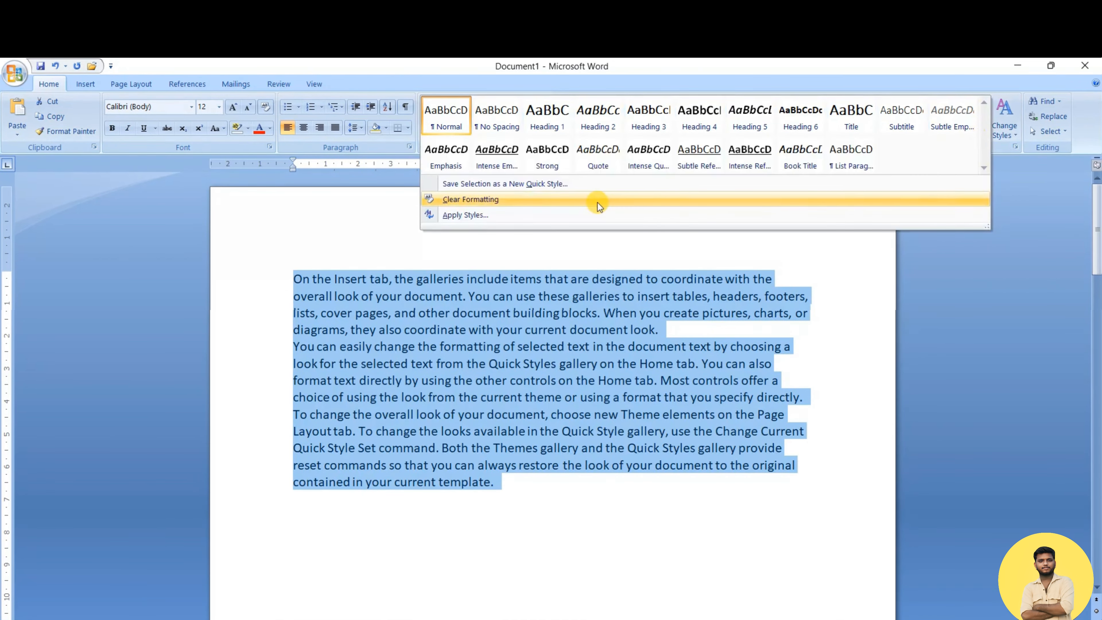
click(547, 212)
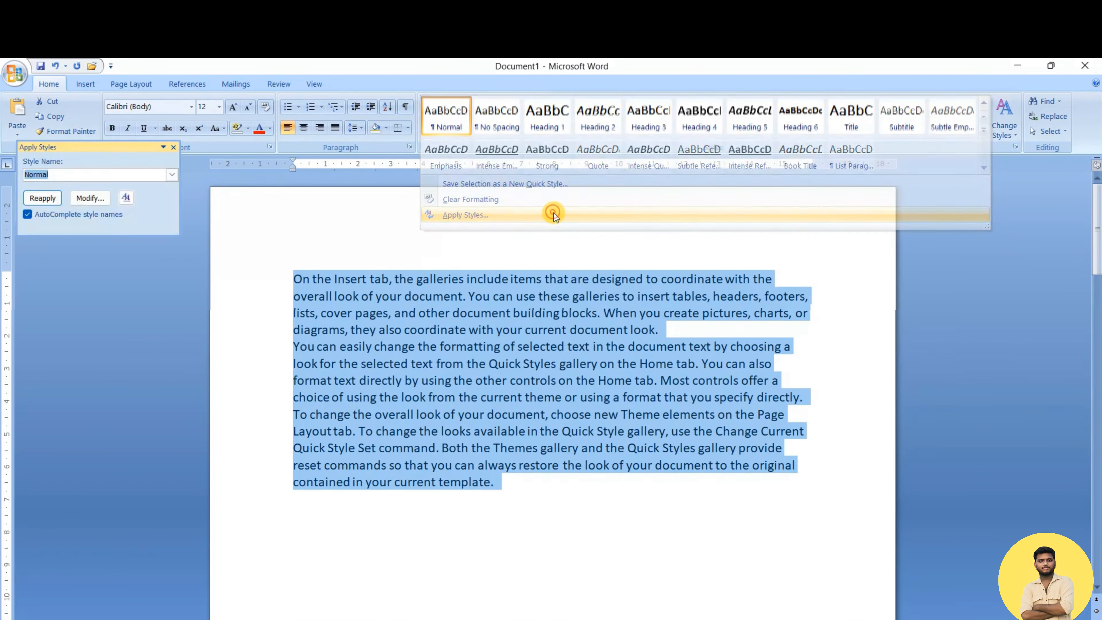
click(125, 197)
Try Quote, Emphasis and Heading 1 on the selected paragraphs, ending on Heading 2
click(1005, 376)
click(972, 337)
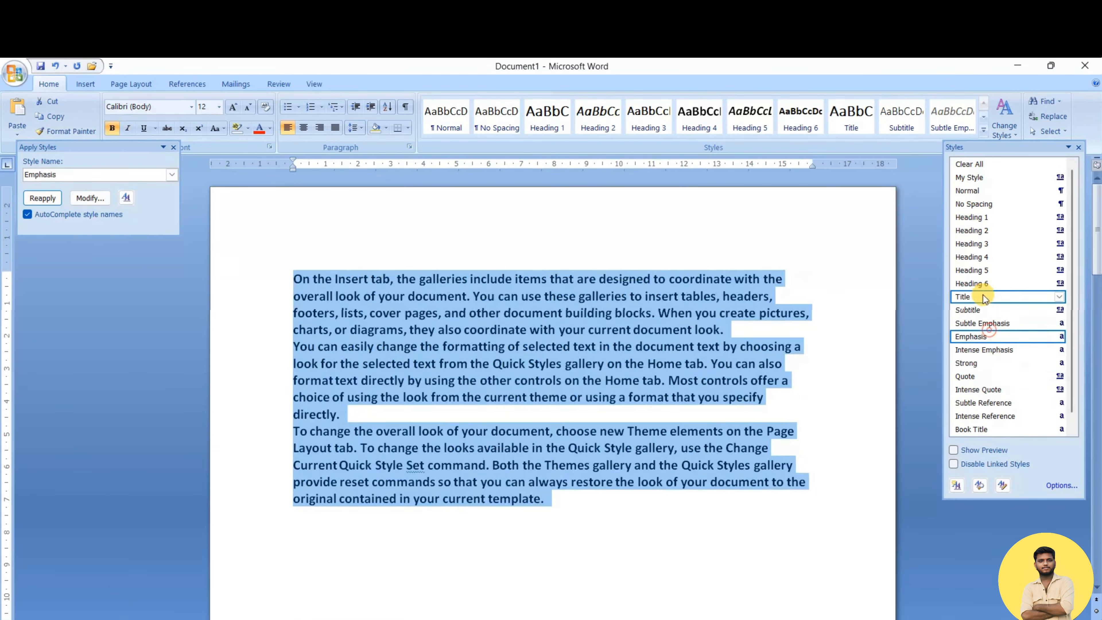
click(975, 215)
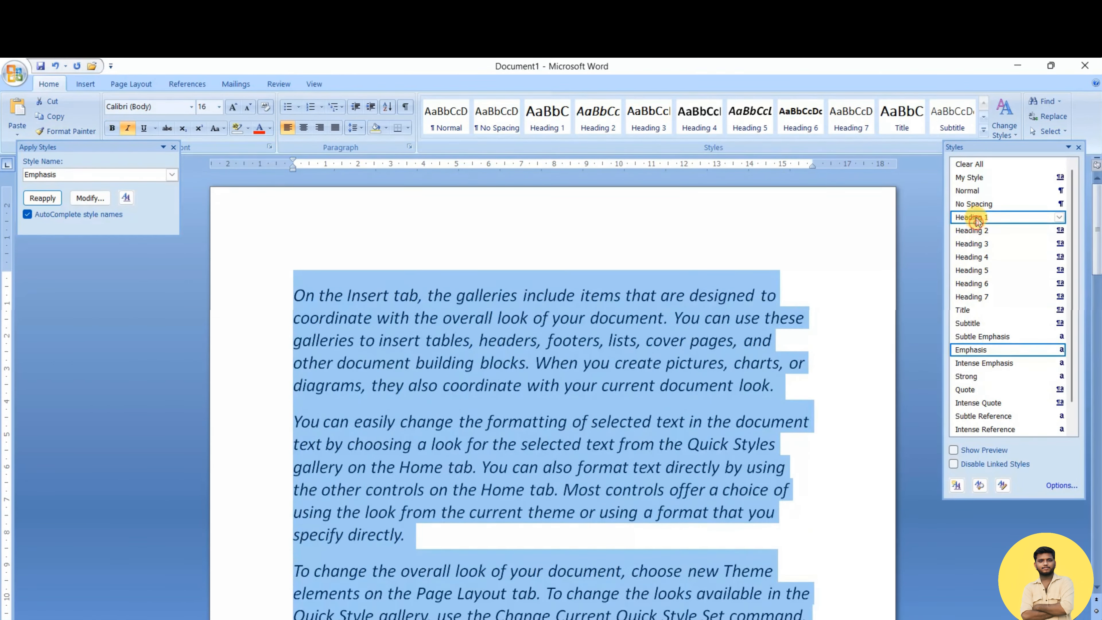
click(990, 231)
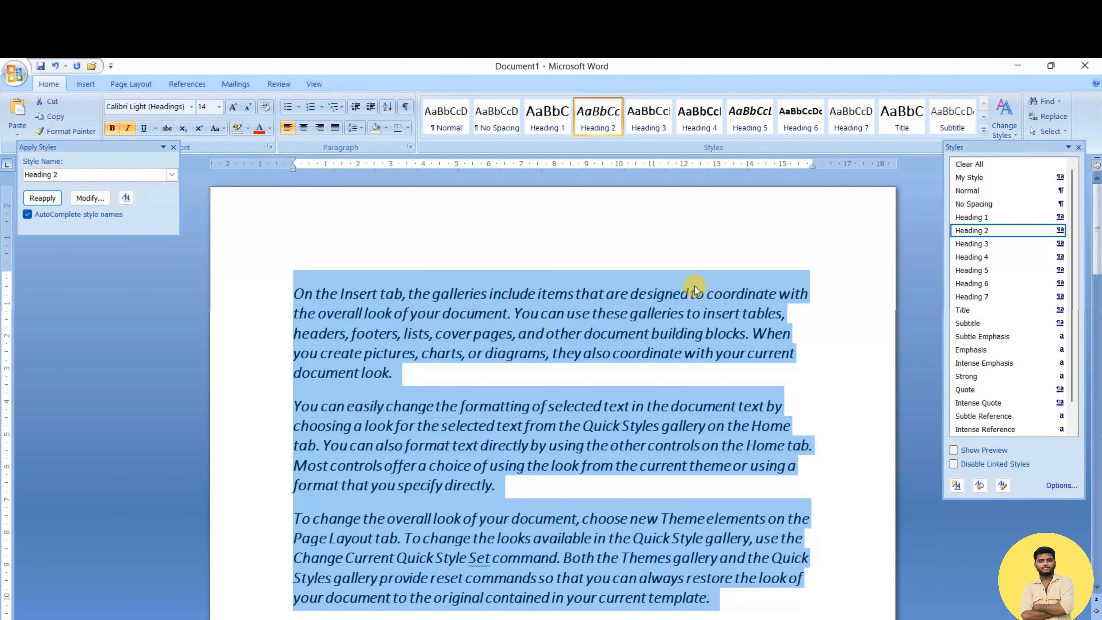
Modify the Heading 2 style to use the standard red font color, and close the full list of styles
click(104, 198)
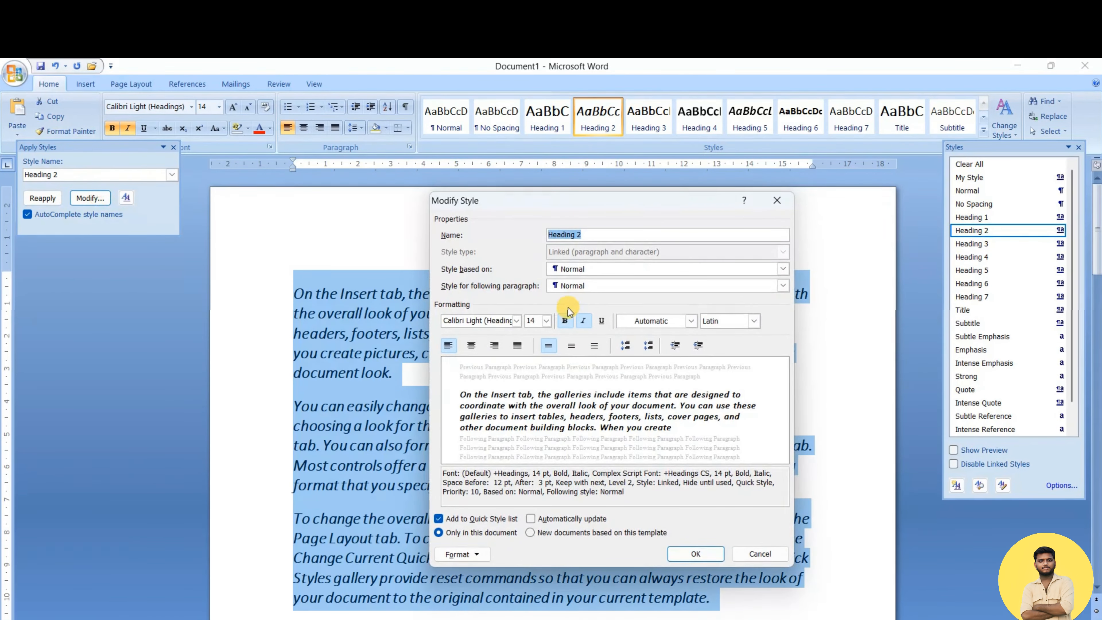
click(648, 323)
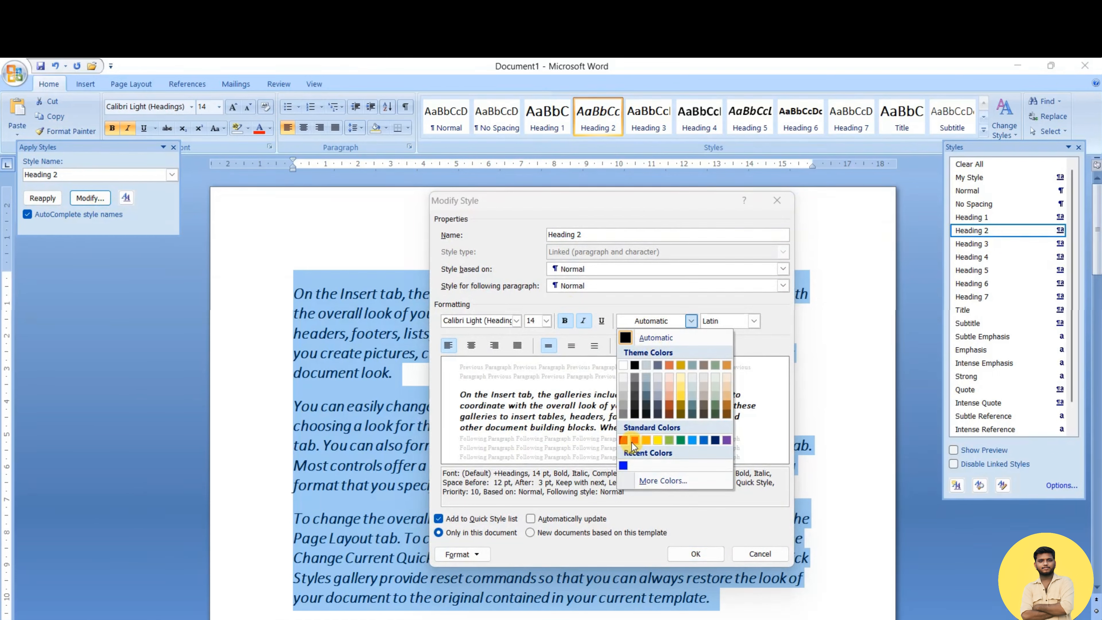
click(634, 440)
click(695, 553)
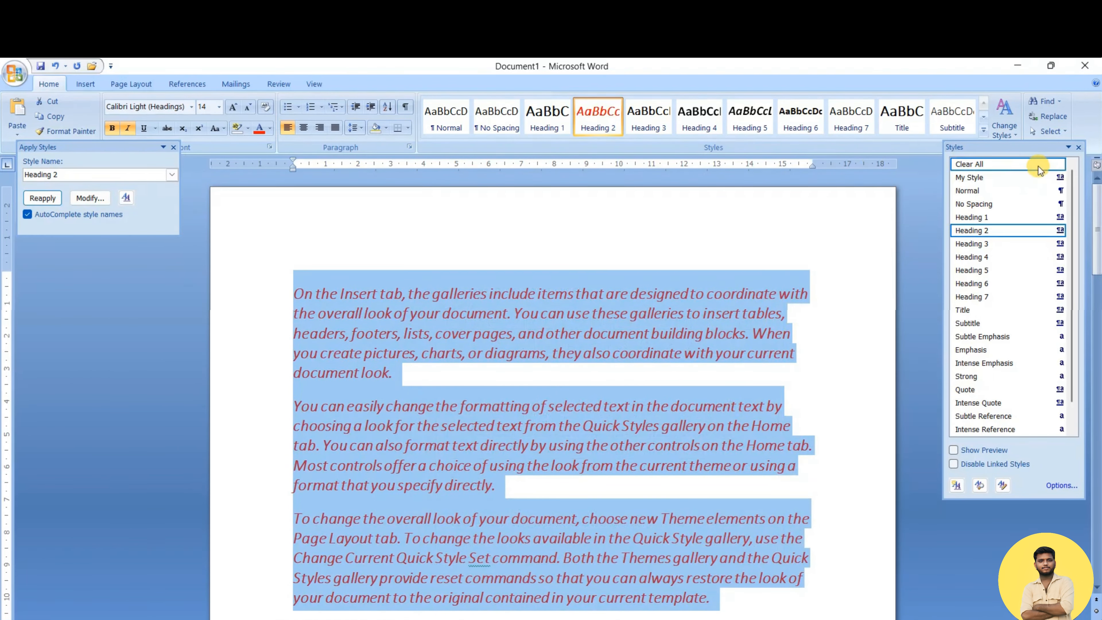
click(1079, 147)
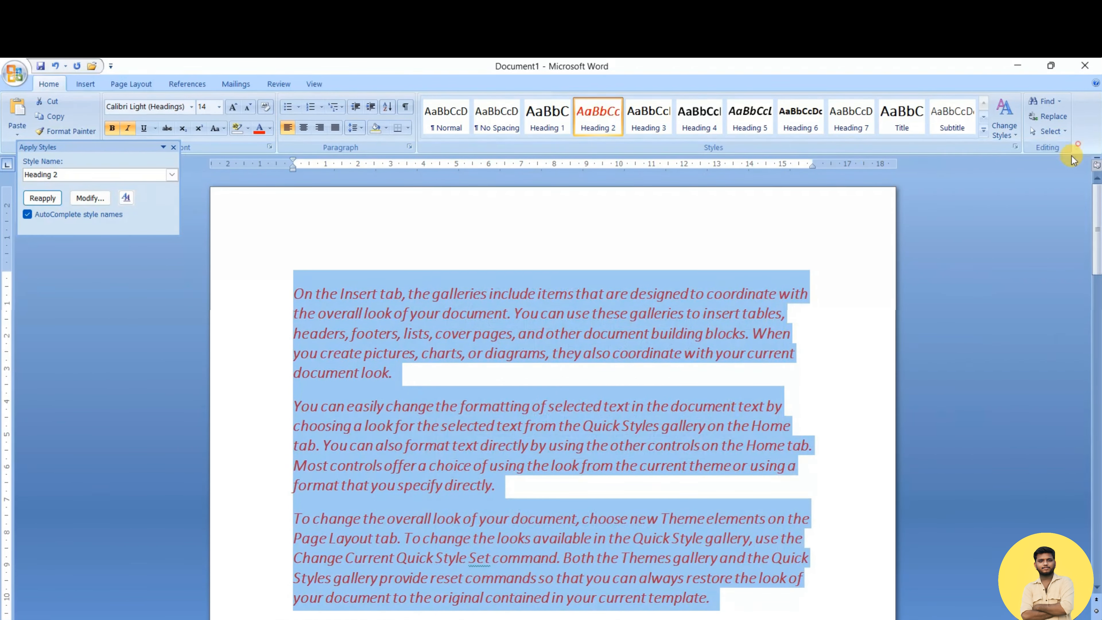
Create and save custom theme colors with Text/Background - Dark 1 set to red, and check the color list for the new entry
click(1004, 122)
mouse_move(1023, 166)
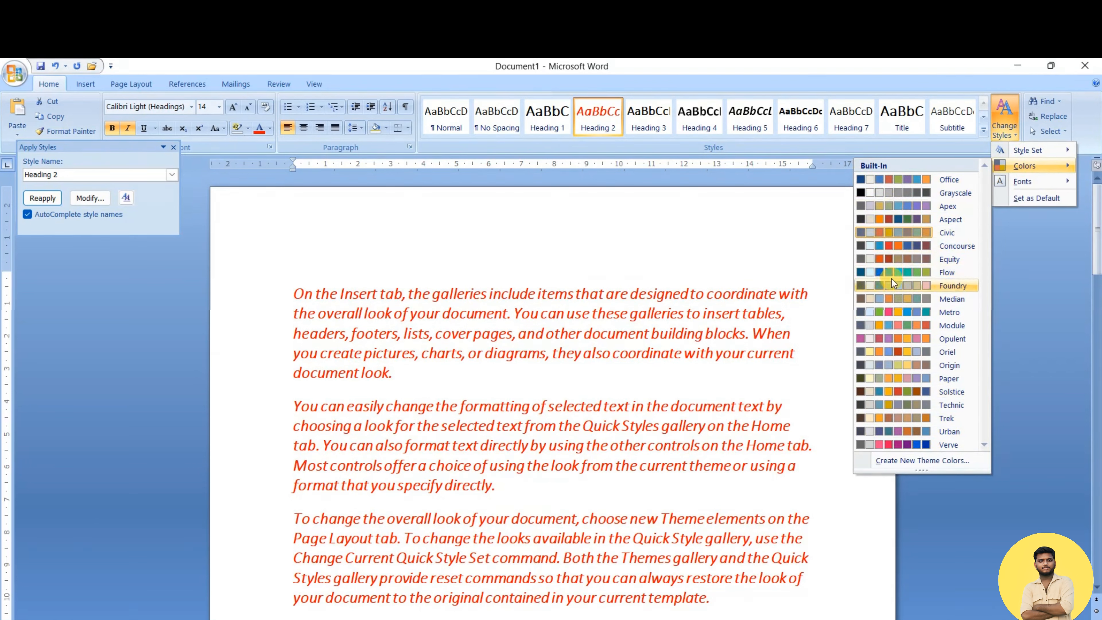
click(892, 461)
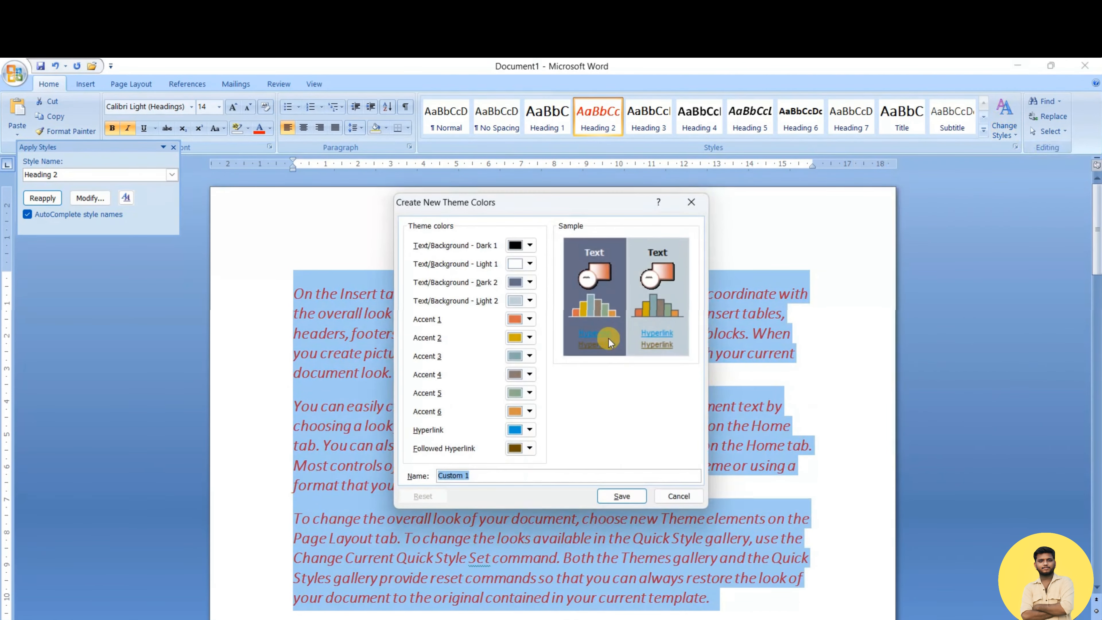
click(530, 246)
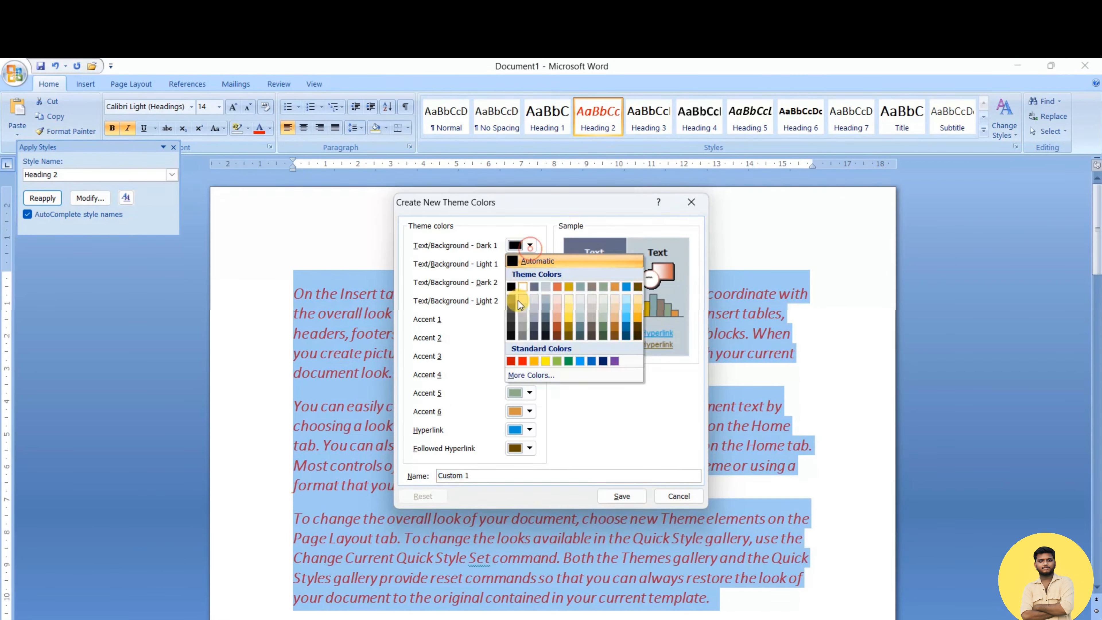
click(523, 361)
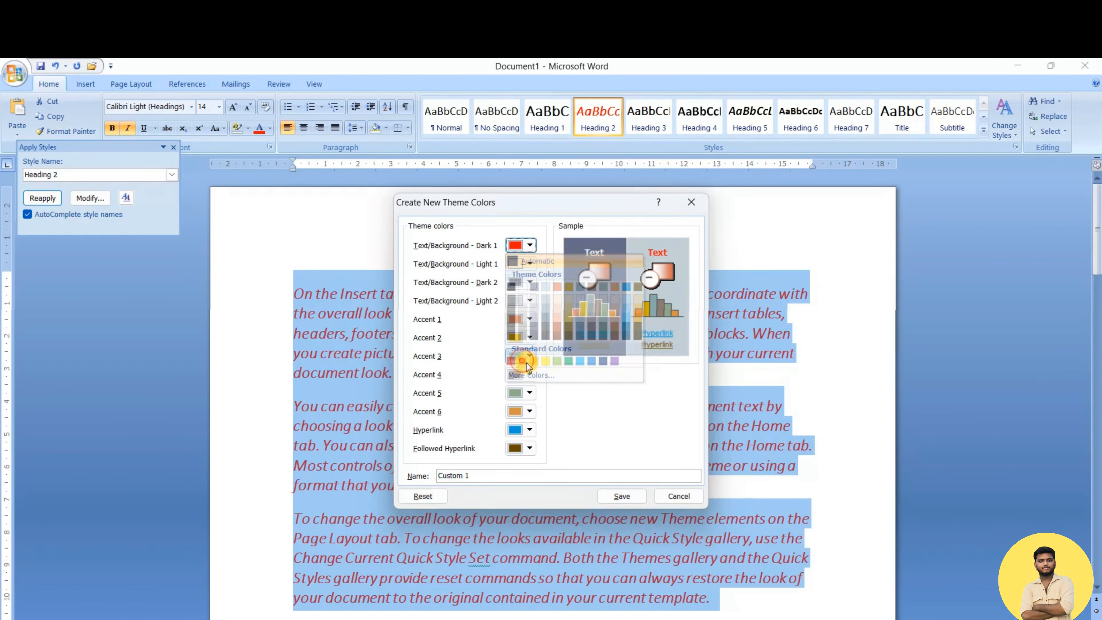
click(621, 496)
click(1004, 124)
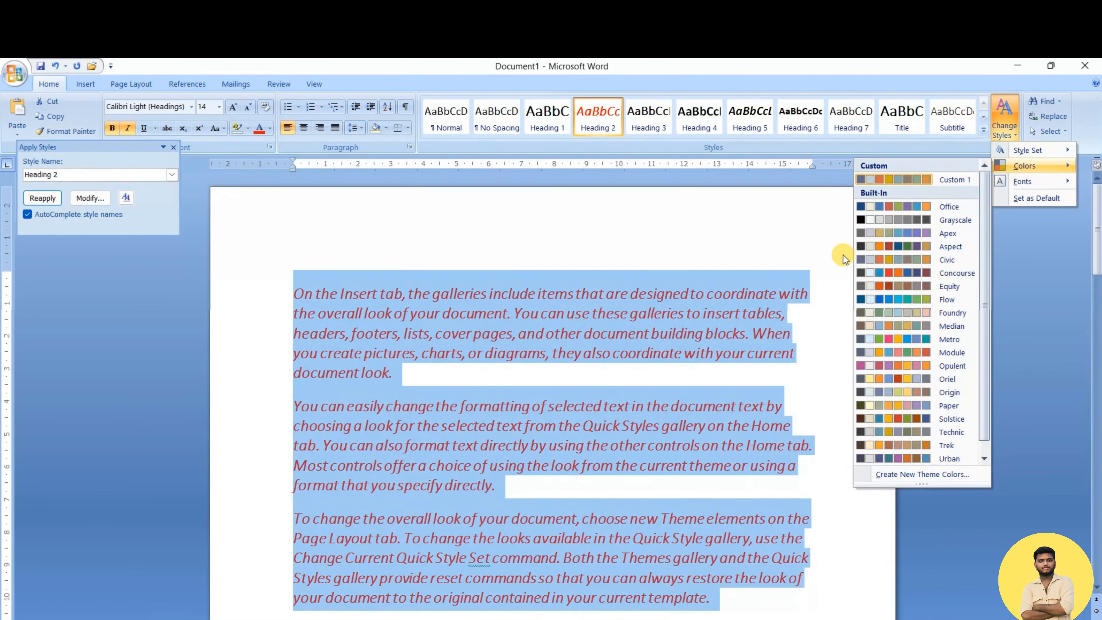
click(788, 250)
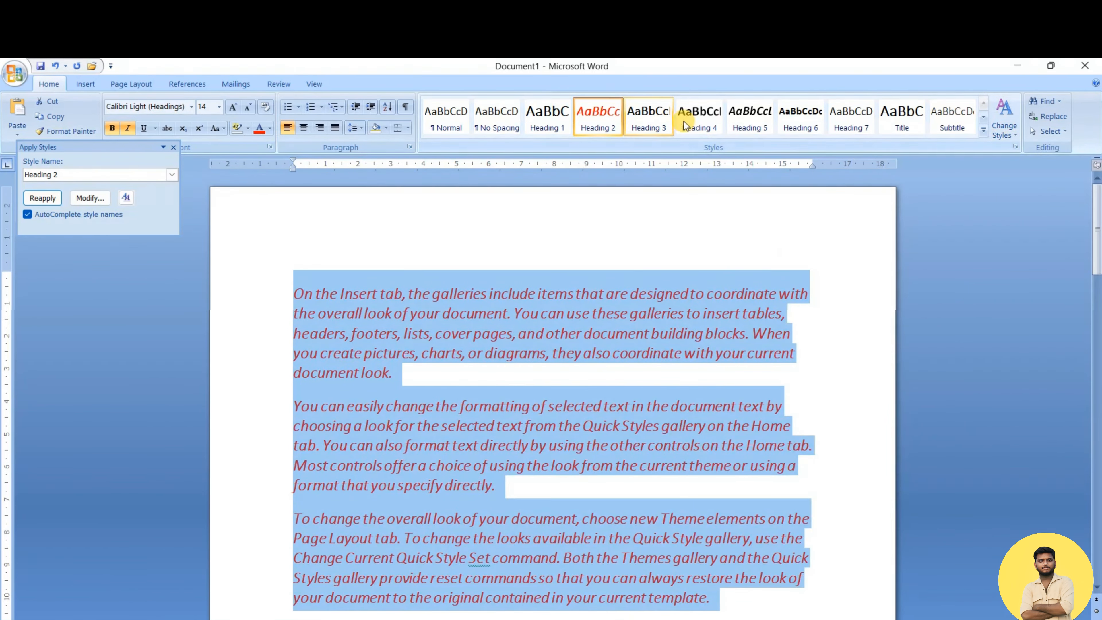
Try Heading 4, Heading 6 and Normal on the selected paragraphs, ending on Heading 3
click(708, 120)
click(802, 122)
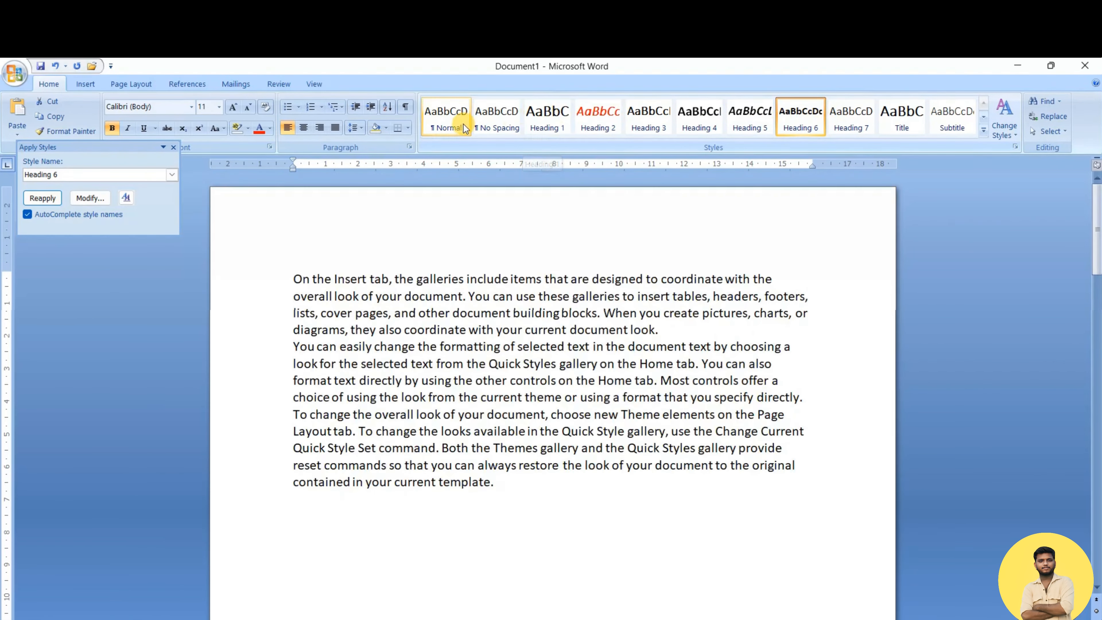
click(446, 117)
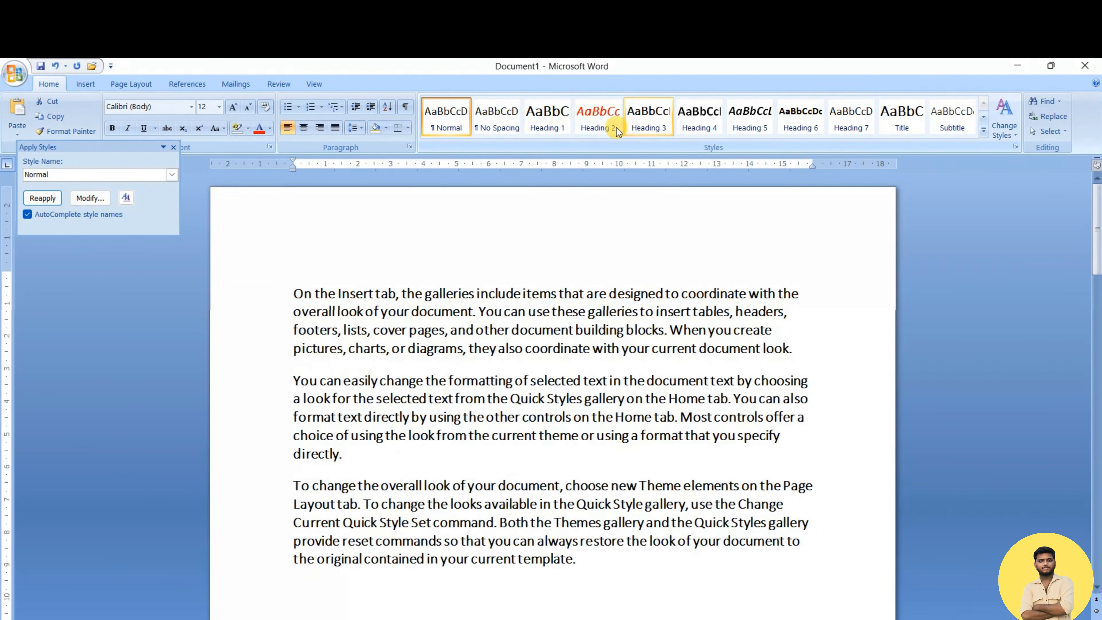
click(652, 128)
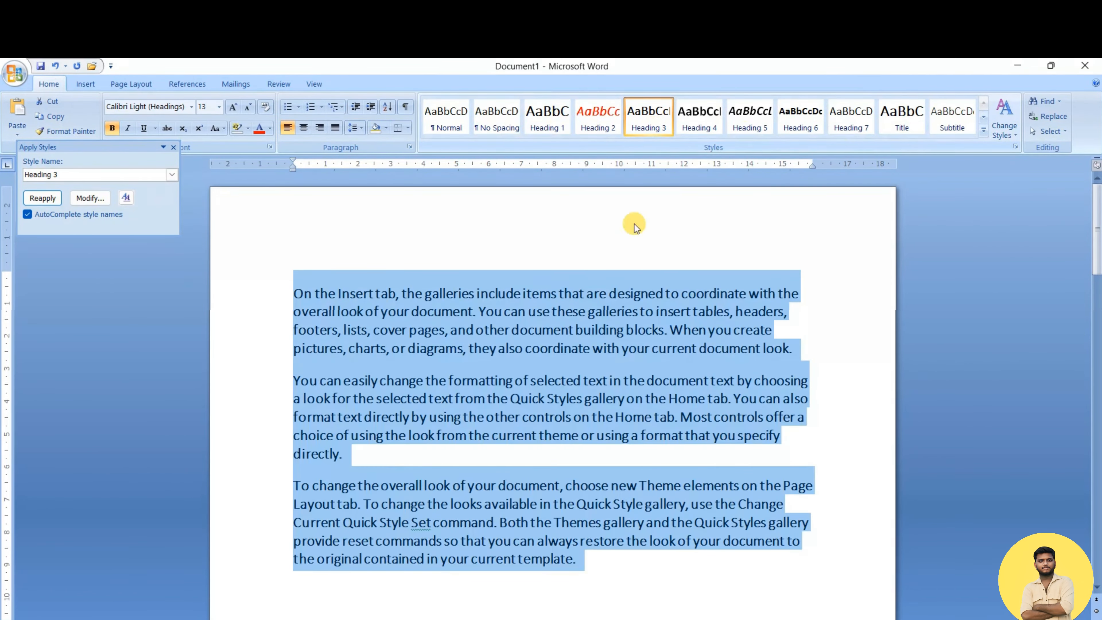
Create a new blank document and fill it with sample paragraphs using =rand()
key(ctrl+n)
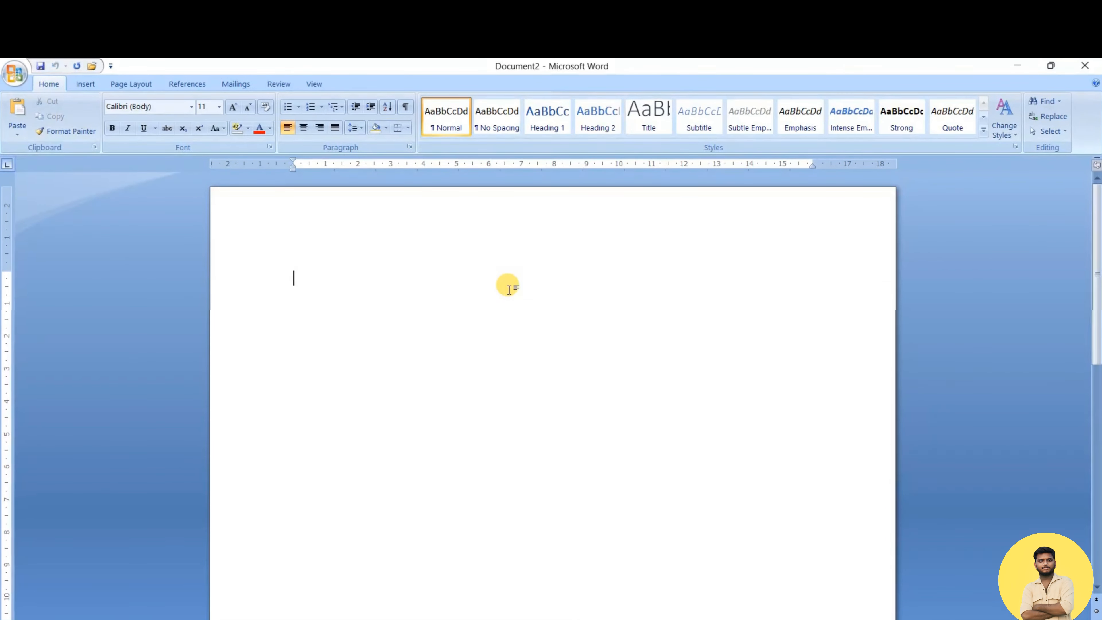
text(=)
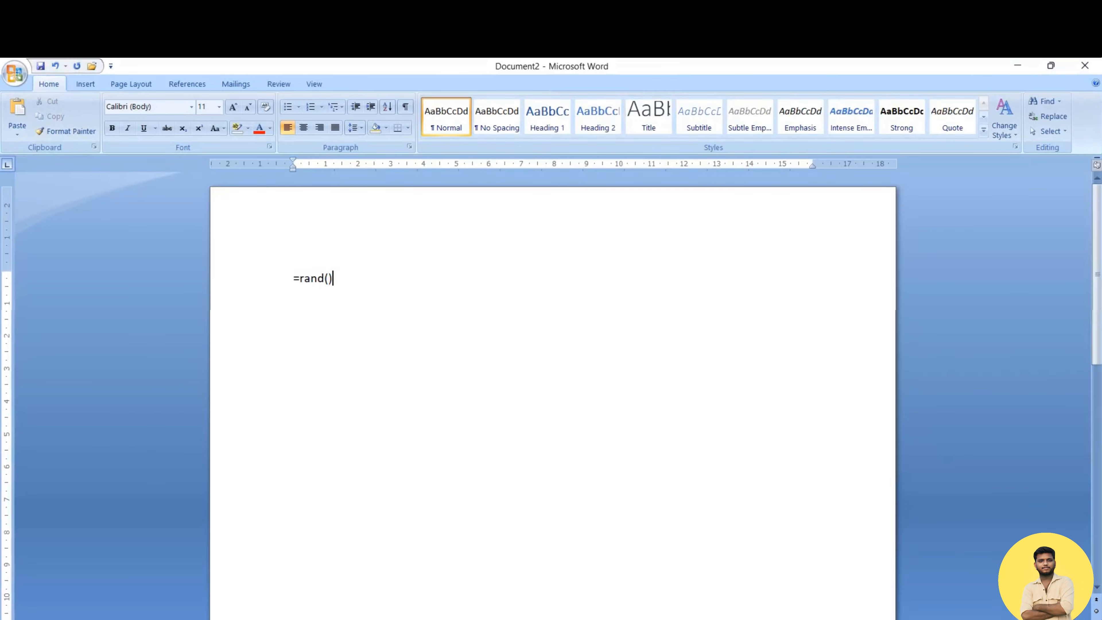
text(rand())
key(Return)
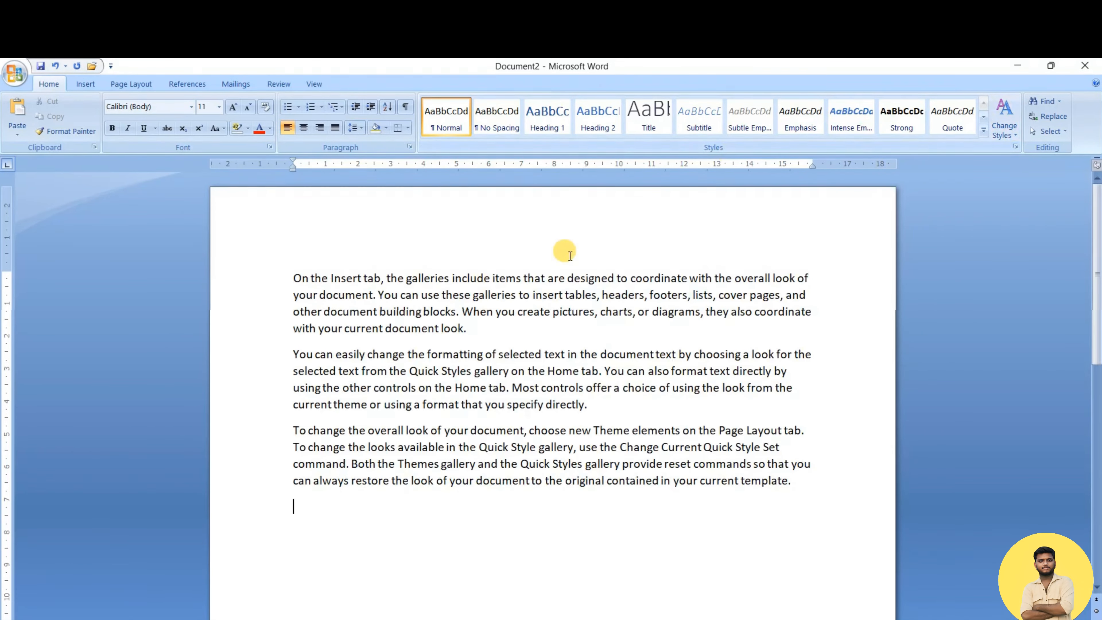
Apply the Title style and Intense Emphasis to the first paragraph
drag(282, 269, 428, 337)
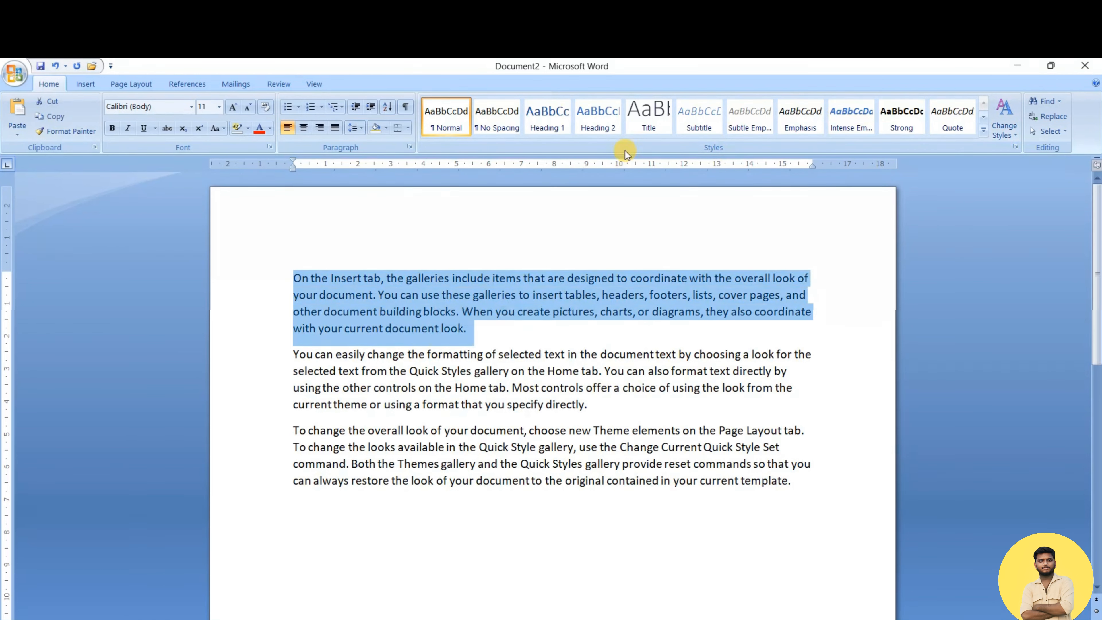
click(648, 119)
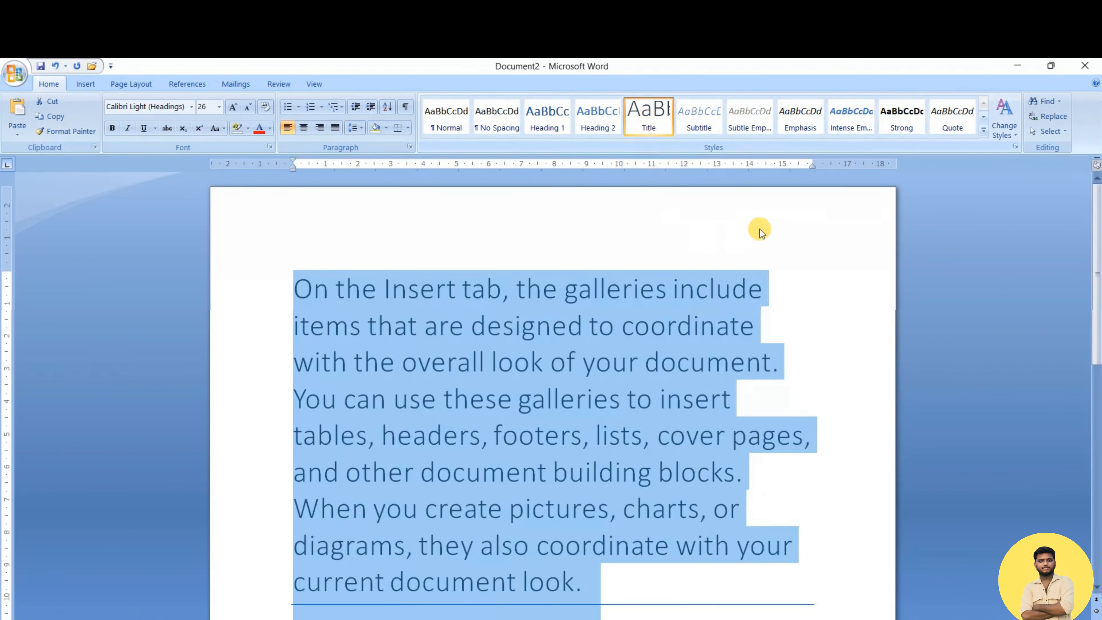
click(843, 124)
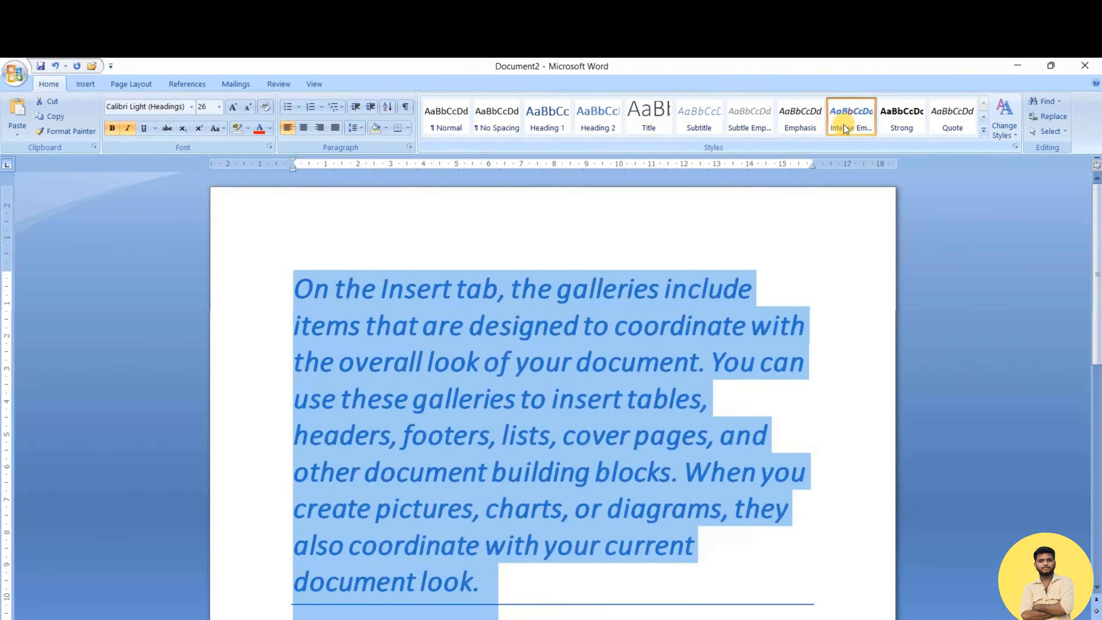
Check the theme color list and apply the Heading 2 style to the second and third paragraphs
click(1007, 134)
mouse_move(1024, 165)
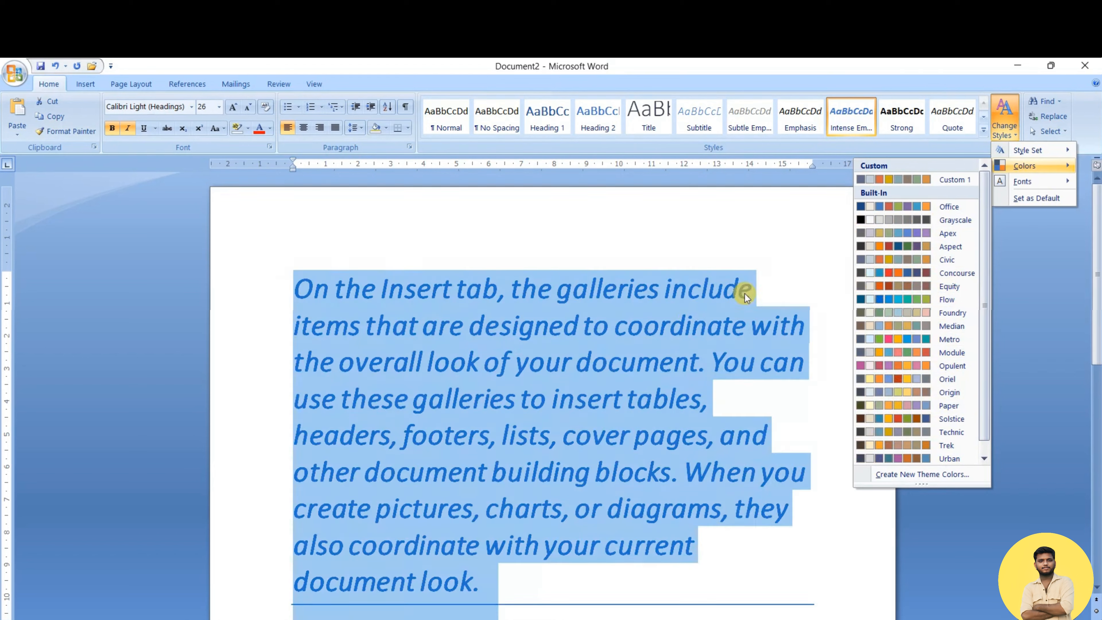
click(689, 323)
scroll(640, 355, down, 5)
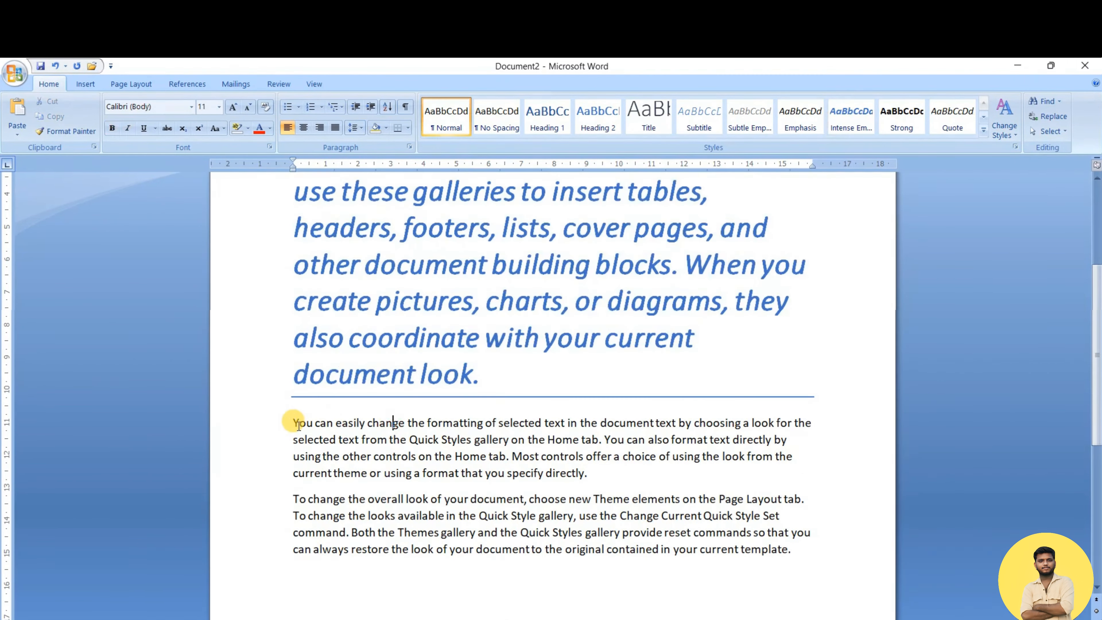
drag(287, 420, 792, 561)
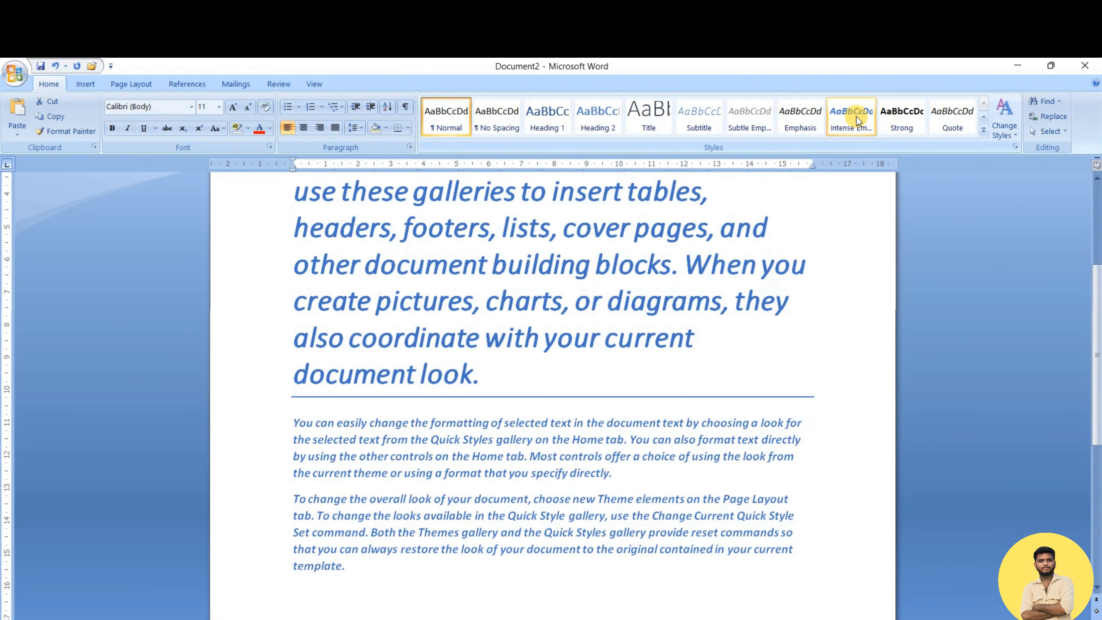
click(593, 125)
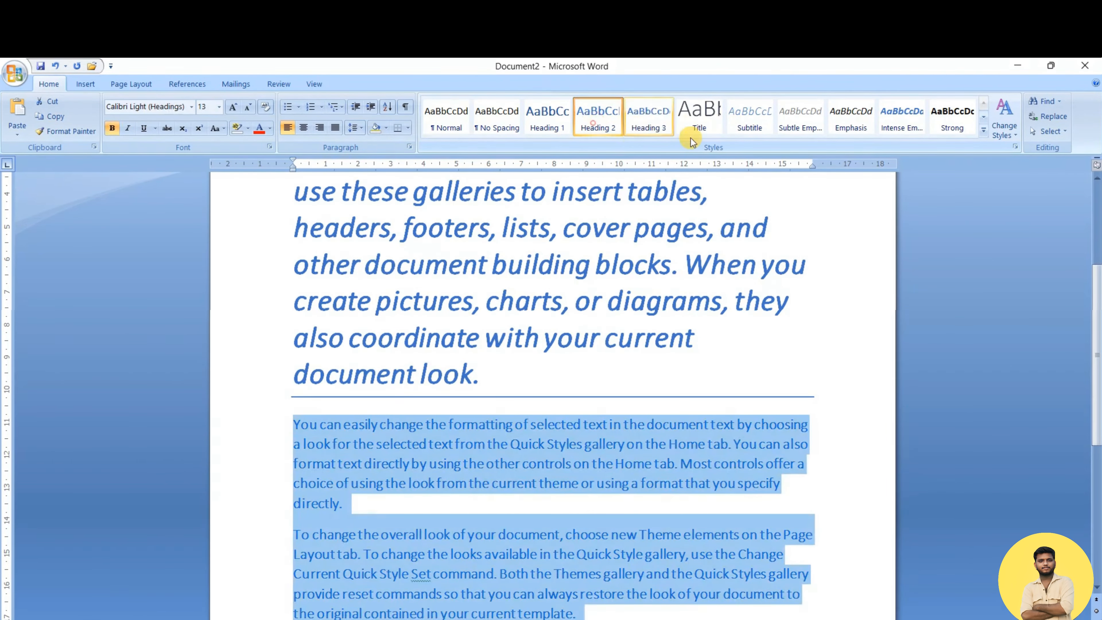
Preview the built-in theme colors and theme fonts on the document without choosing any
click(997, 132)
mouse_move(1003, 169)
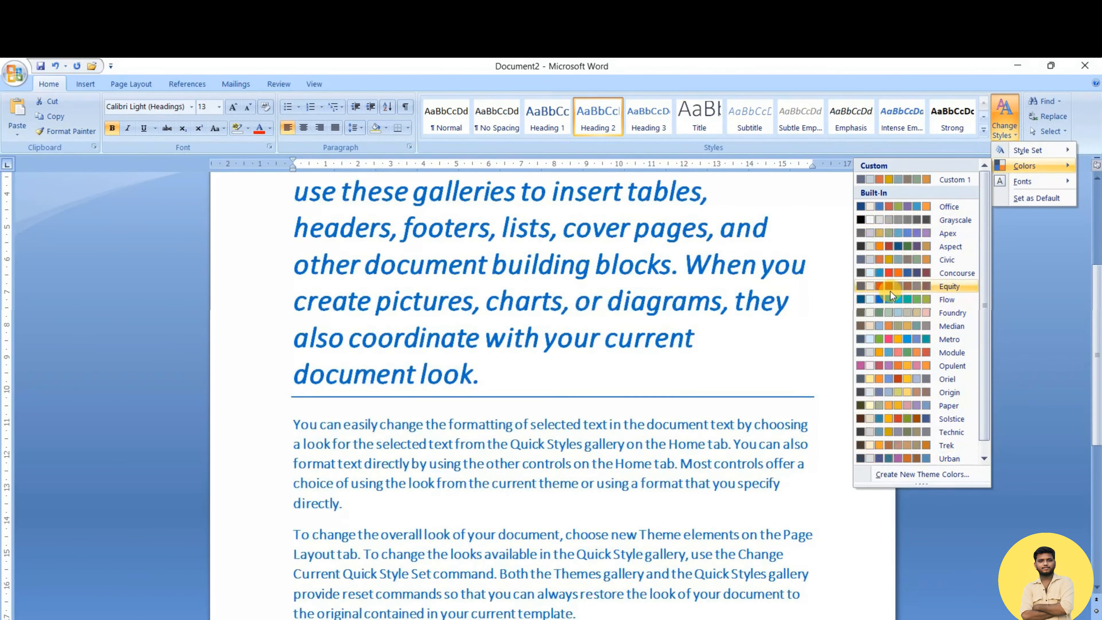
click(770, 250)
click(1004, 127)
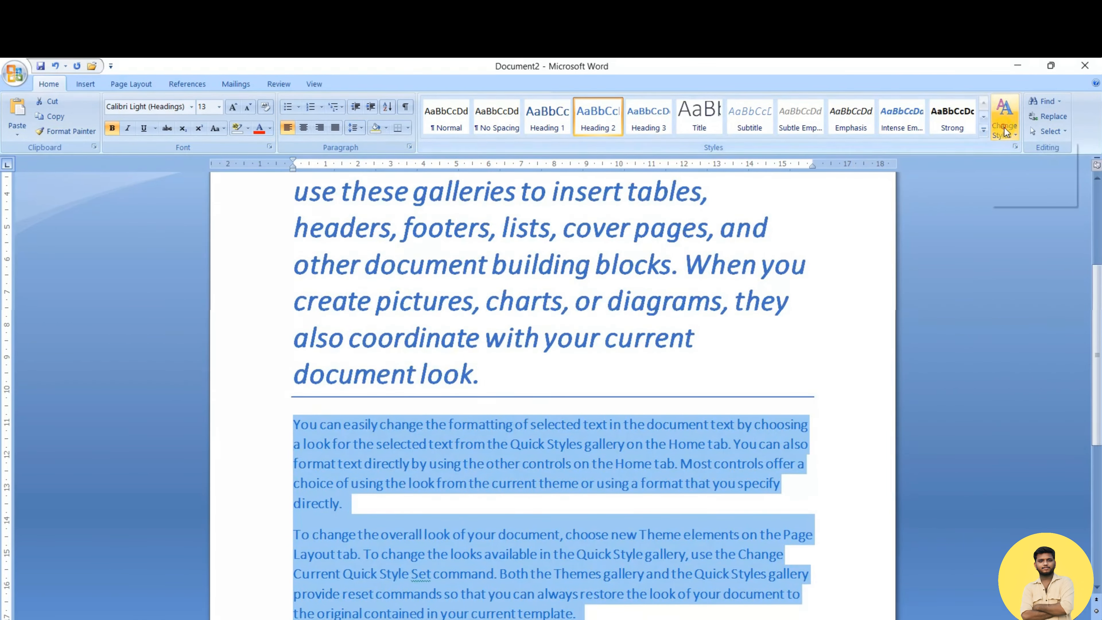
mouse_move(1034, 184)
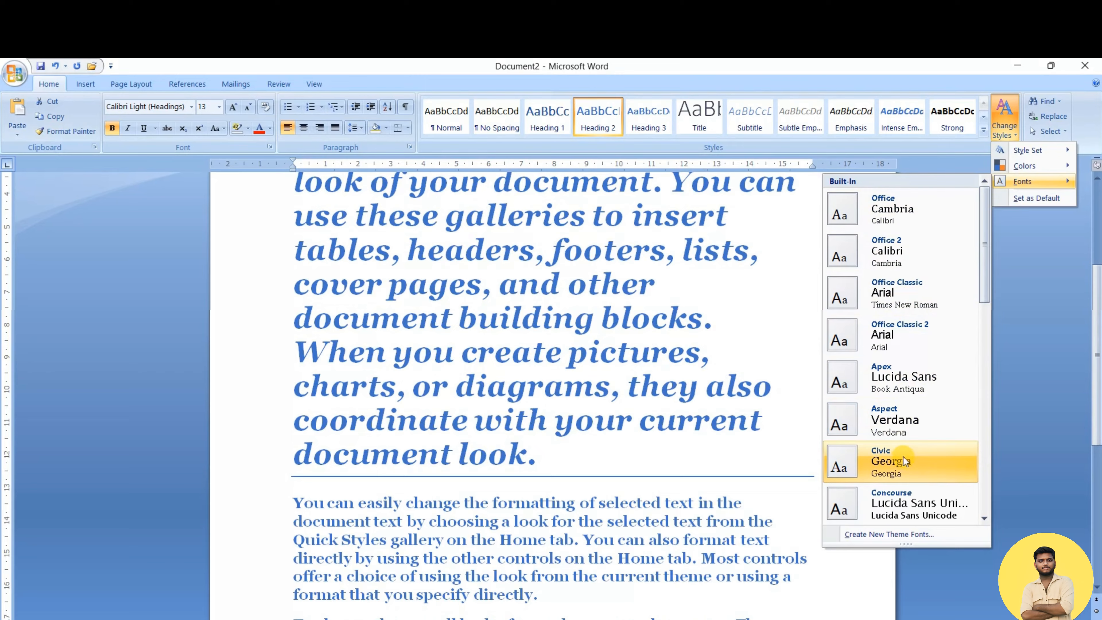
scroll(894, 303, down, 4)
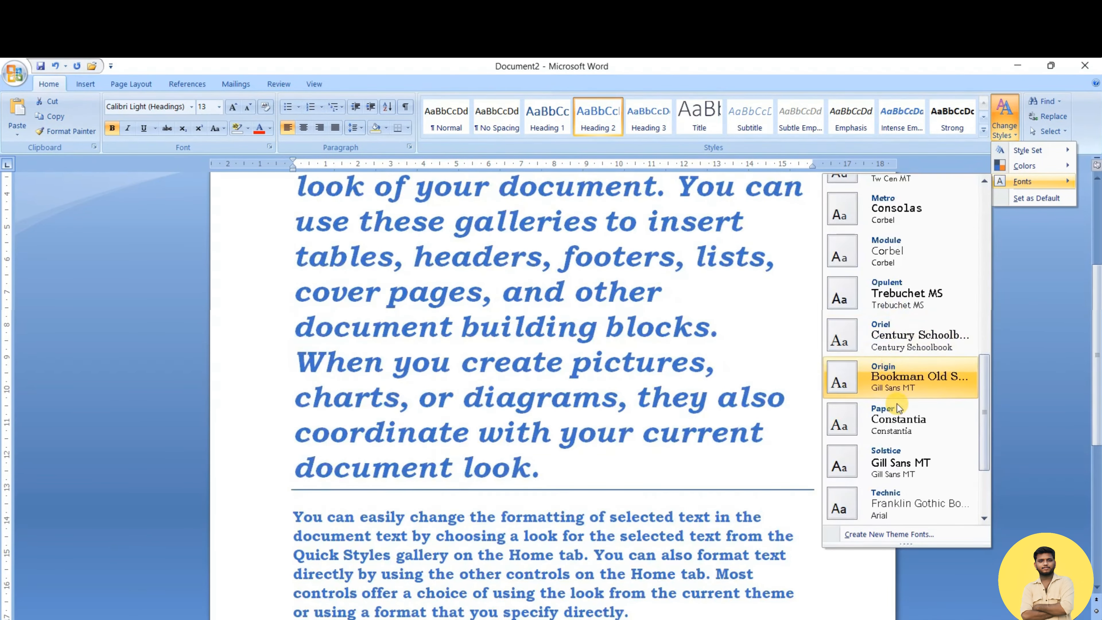
click(563, 301)
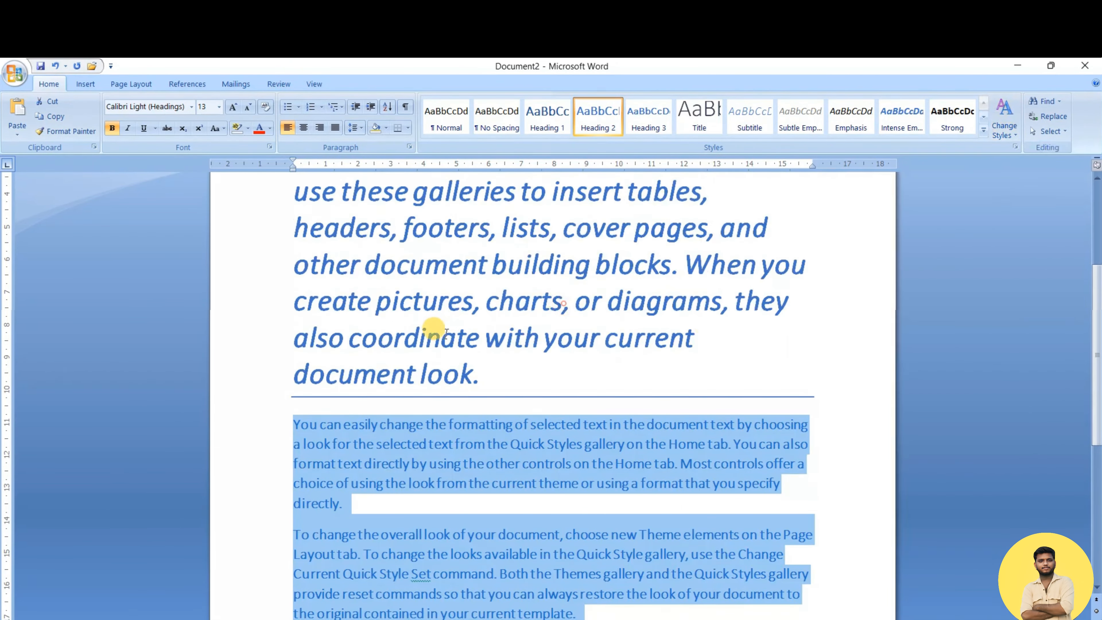
Apply the Normal style to all three paragraphs
scroll(435, 326, up, 3)
drag(267, 245, 646, 284)
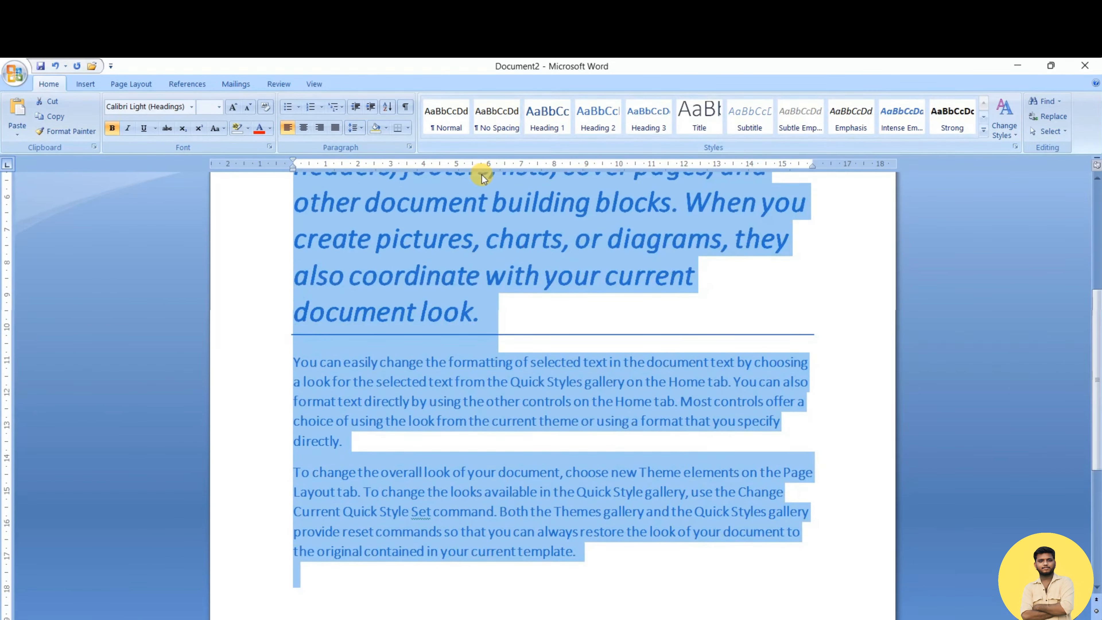
click(447, 118)
scroll(623, 305, up, 4)
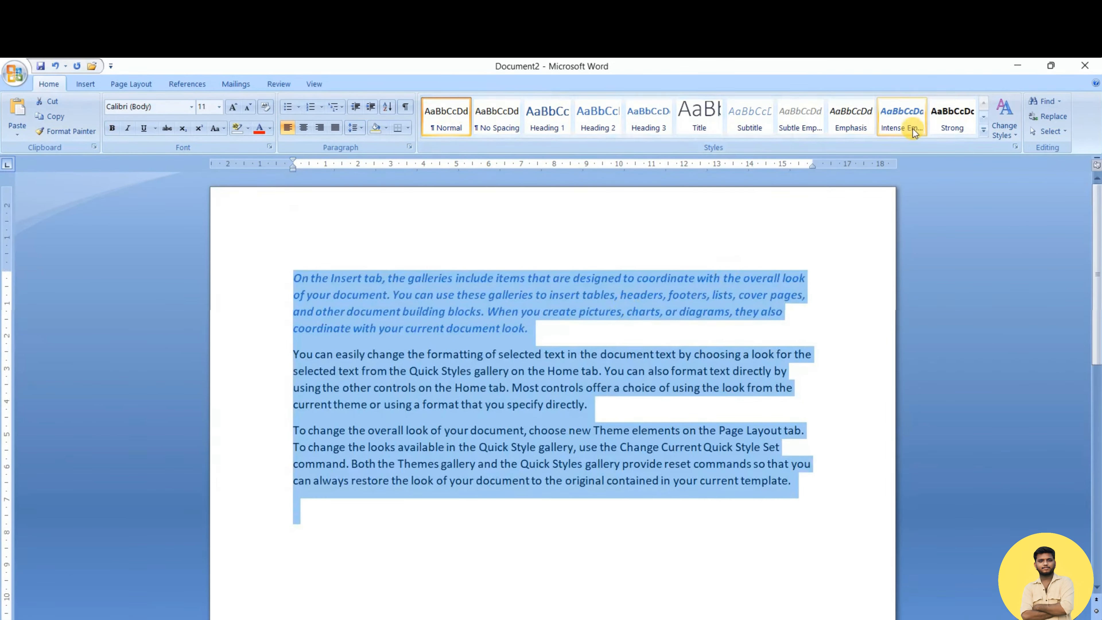
Change the document's theme fonts to the built-in Median set (Tw Cen MT)
click(1005, 128)
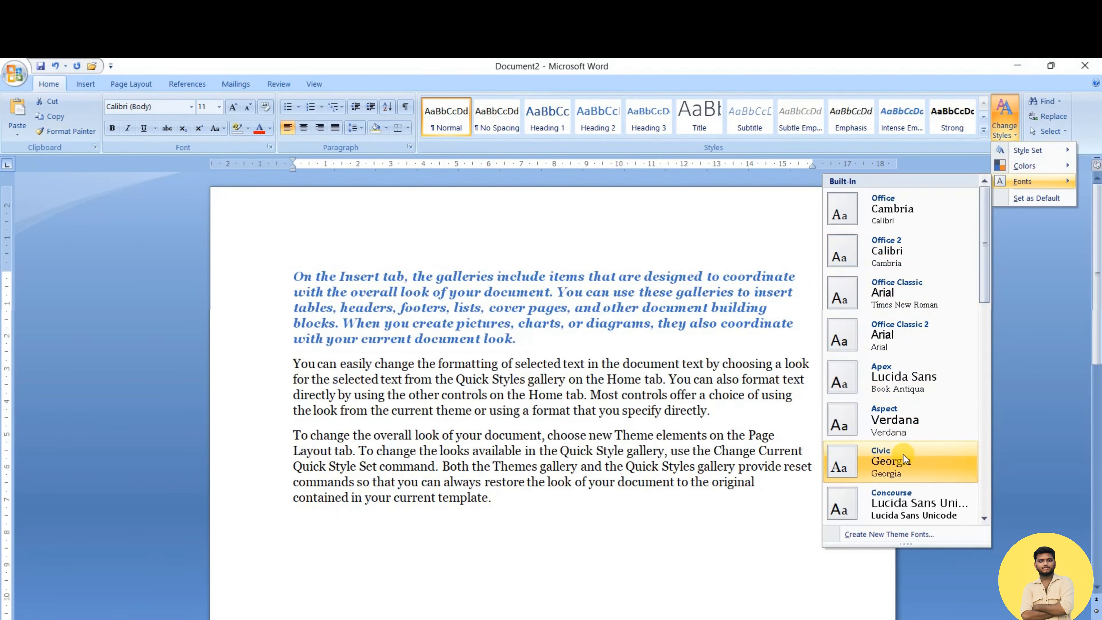
scroll(984, 292, down, 4)
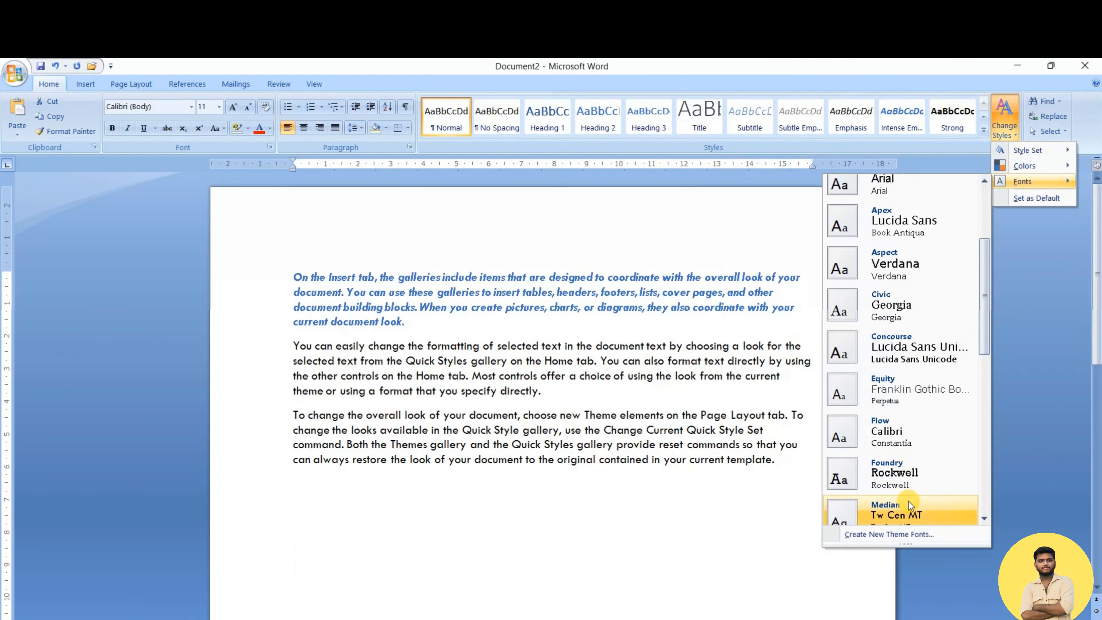
click(908, 502)
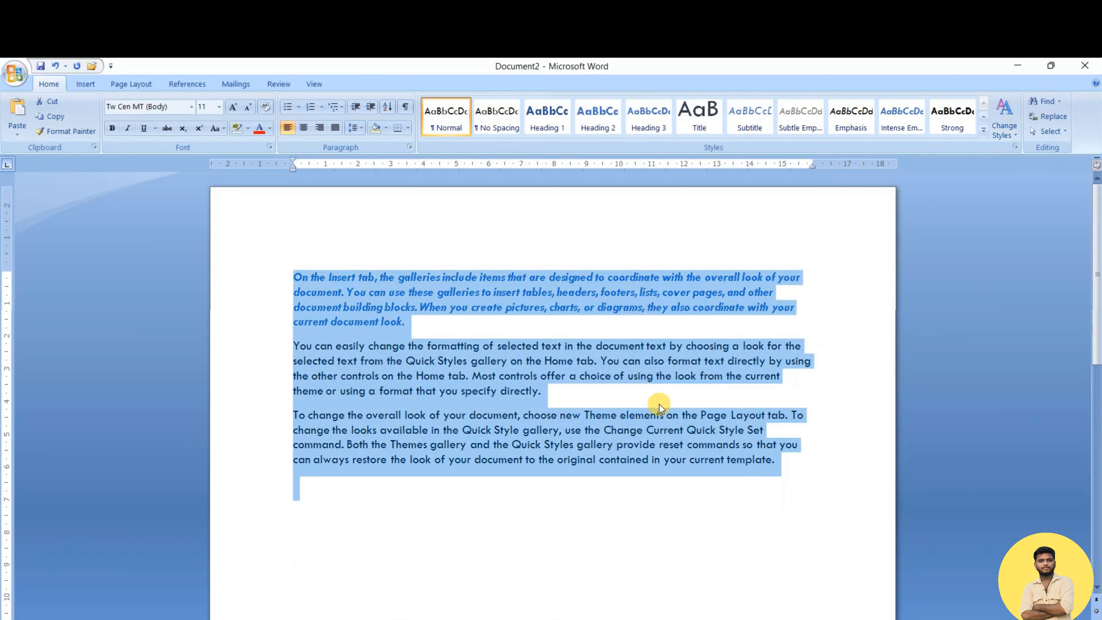
click(590, 344)
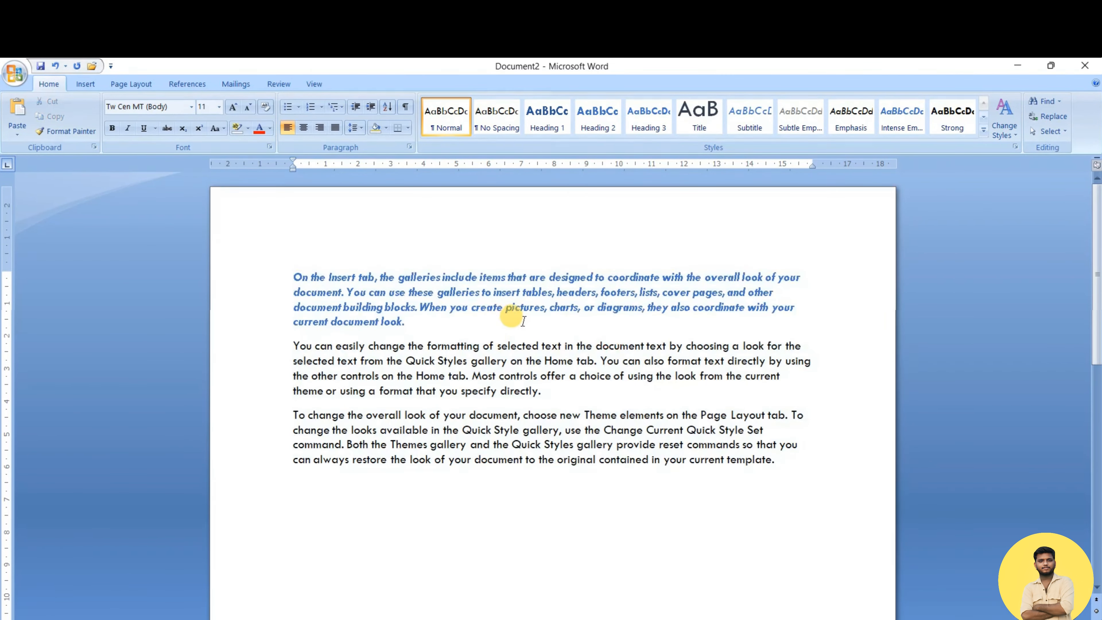
Enlarge the text of all three paragraphs to size 14 and justify it
drag(275, 266, 591, 485)
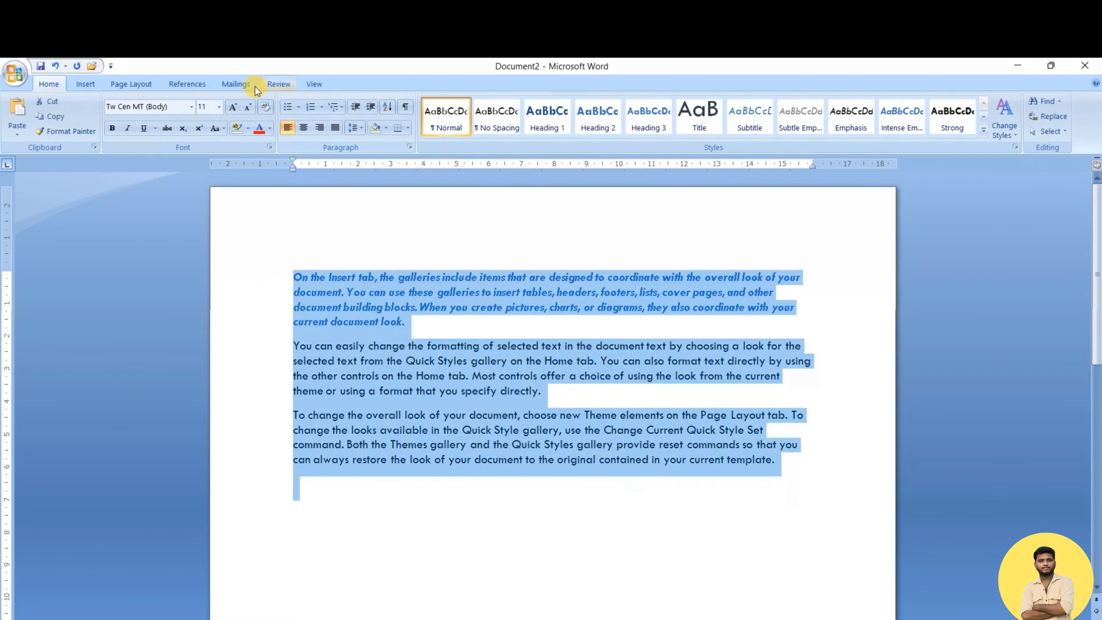
click(232, 107)
click(232, 106)
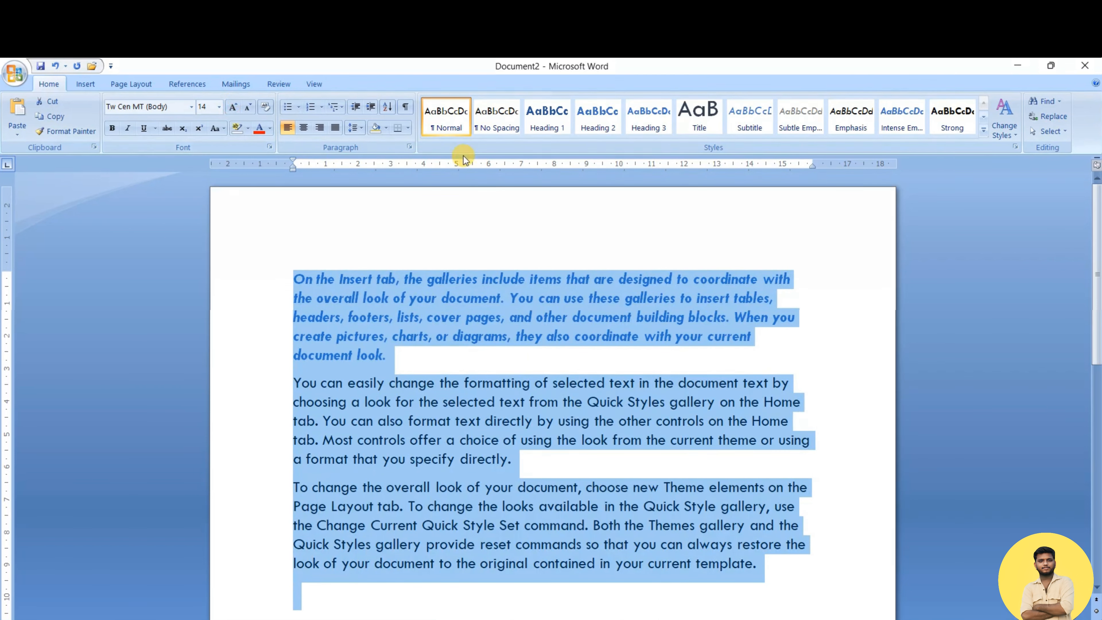
click(337, 127)
click(598, 401)
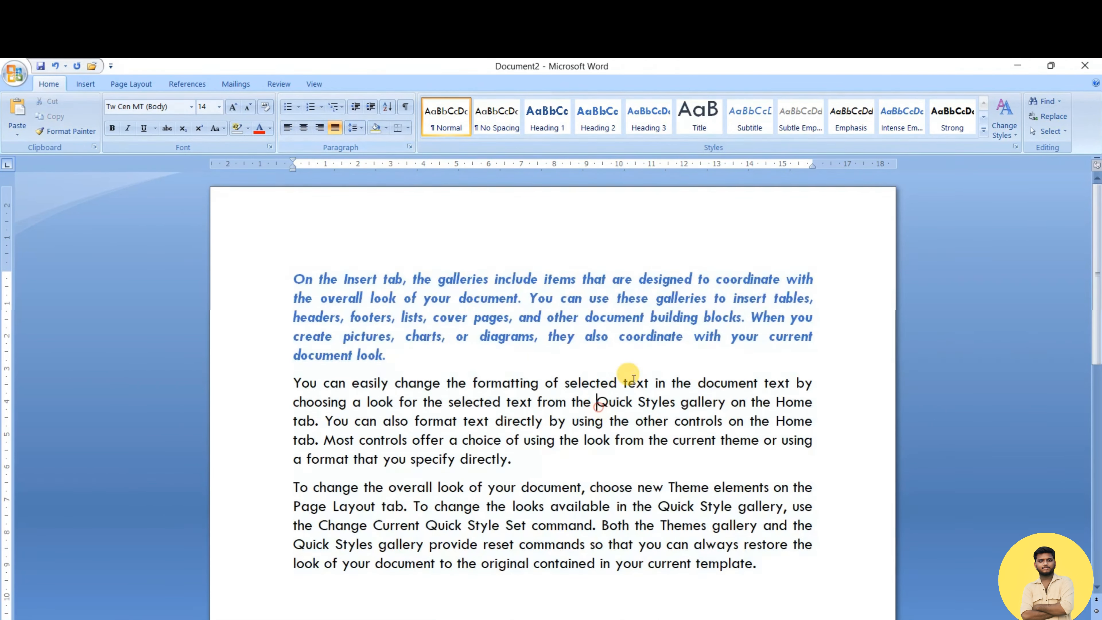
click(1059, 102)
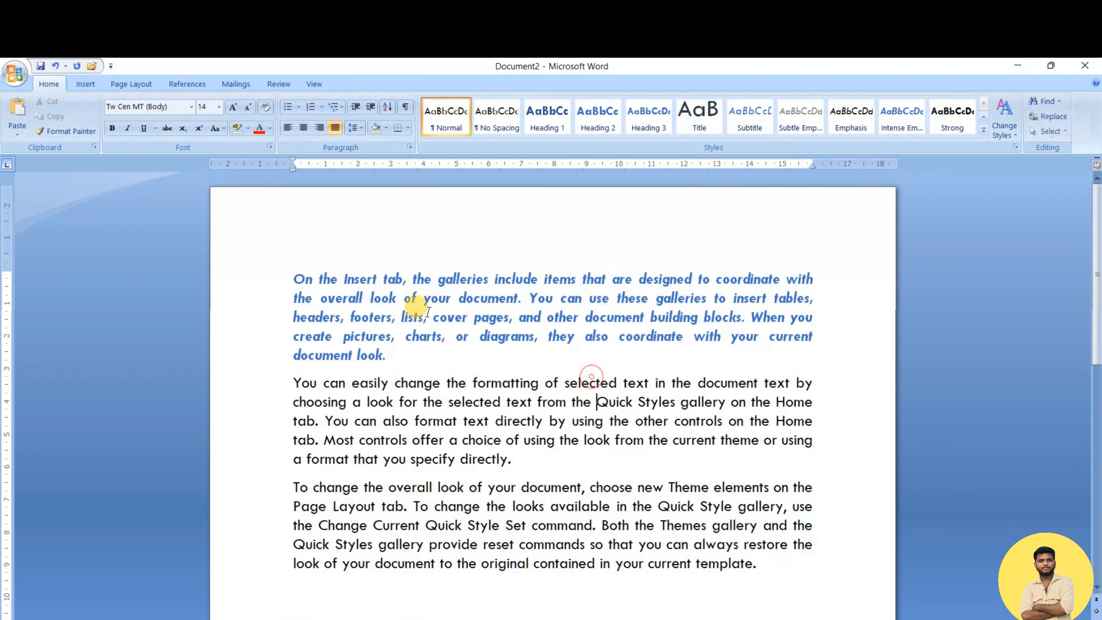
click(414, 337)
click(497, 320)
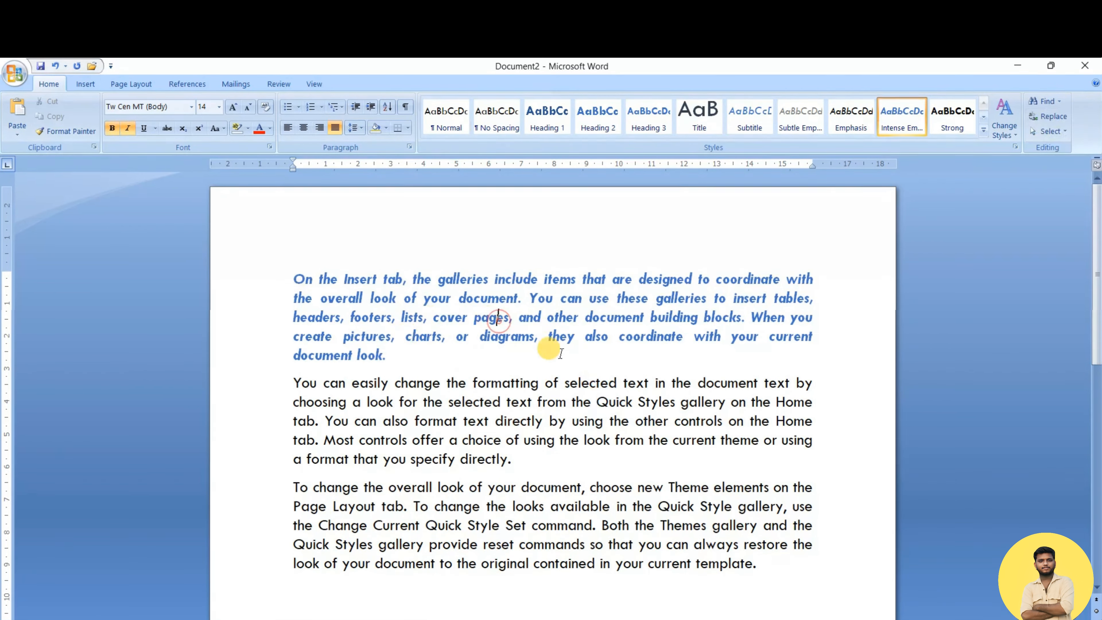
click(521, 445)
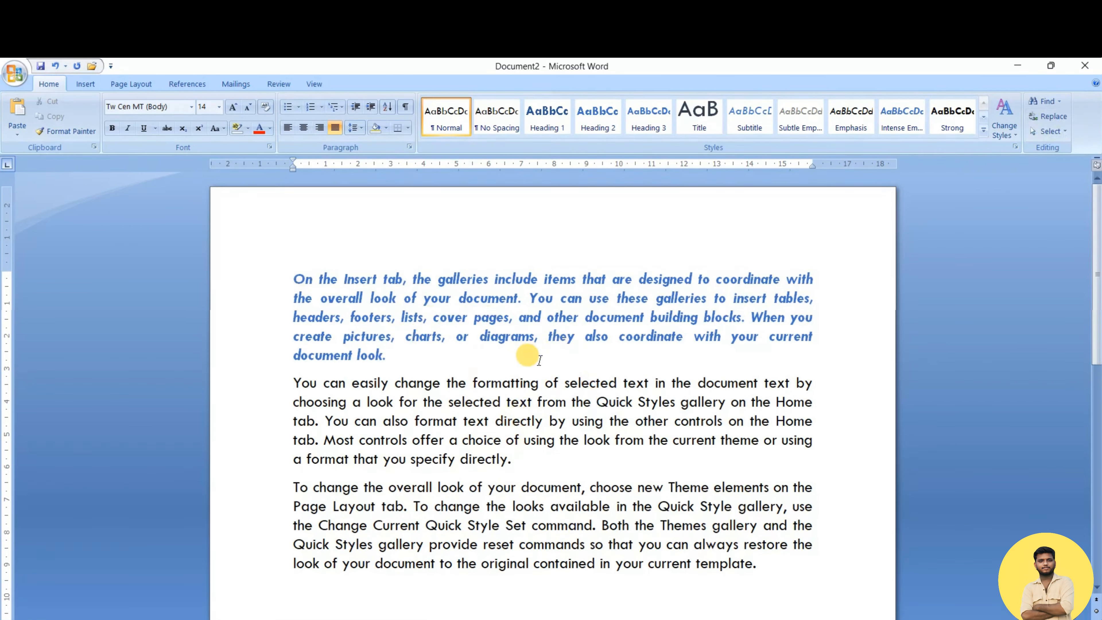
click(528, 353)
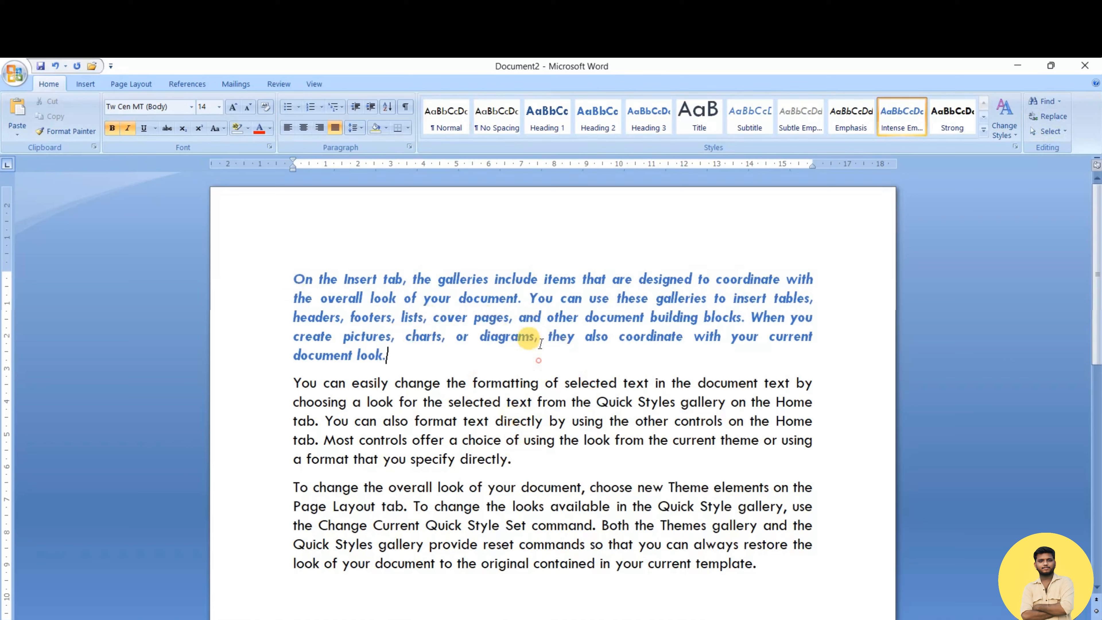
Search for the word "document" with Find, going through the next two matches one by one
click(1060, 100)
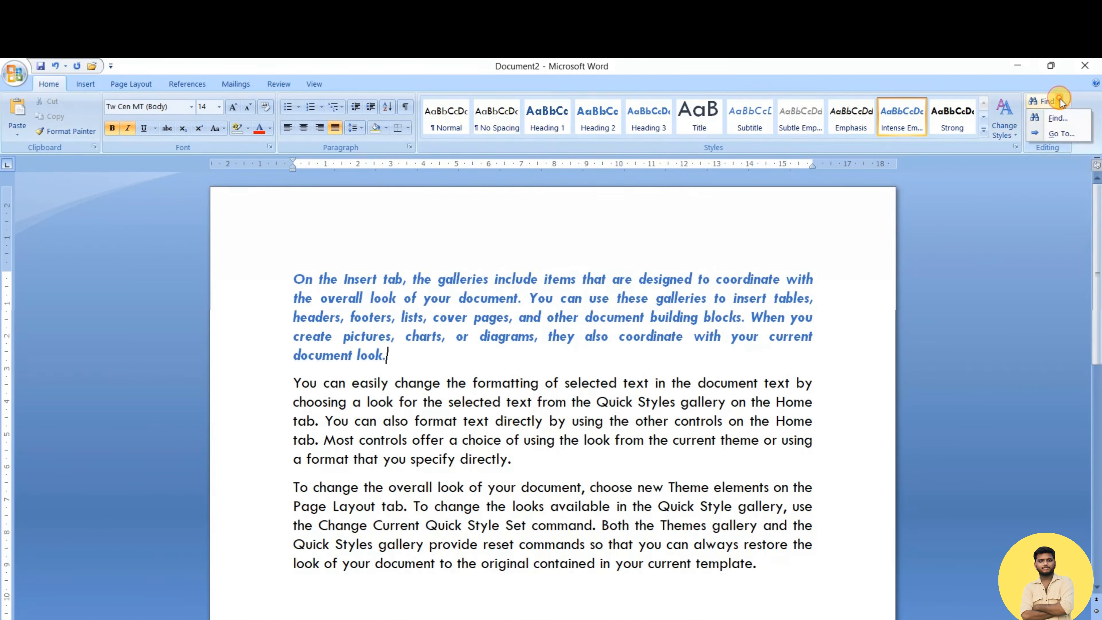
click(1050, 120)
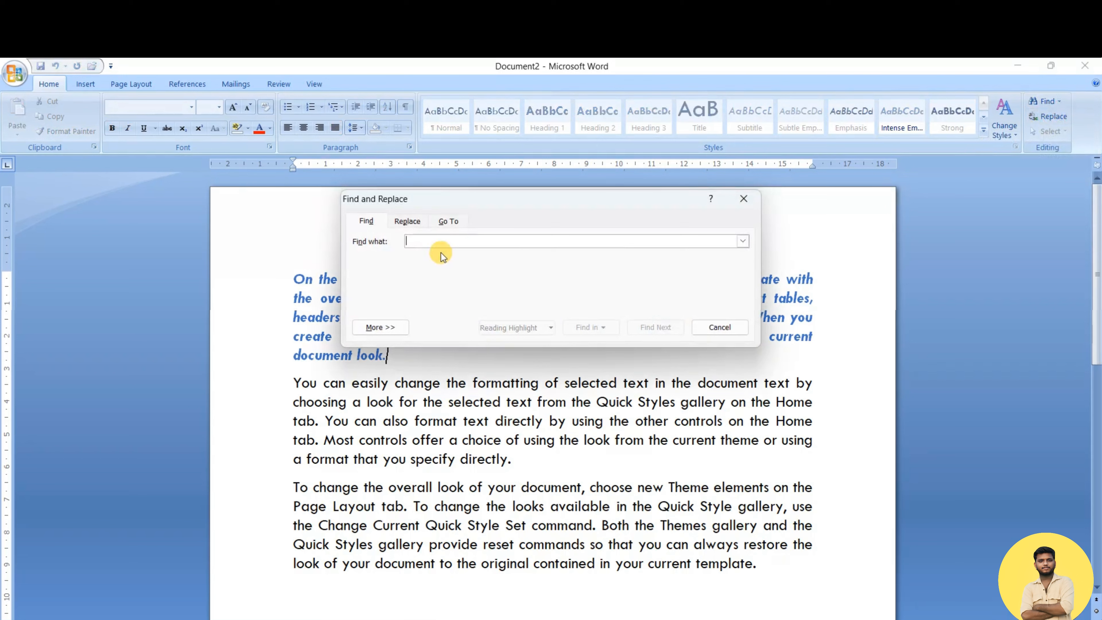
drag(424, 212, 650, 199)
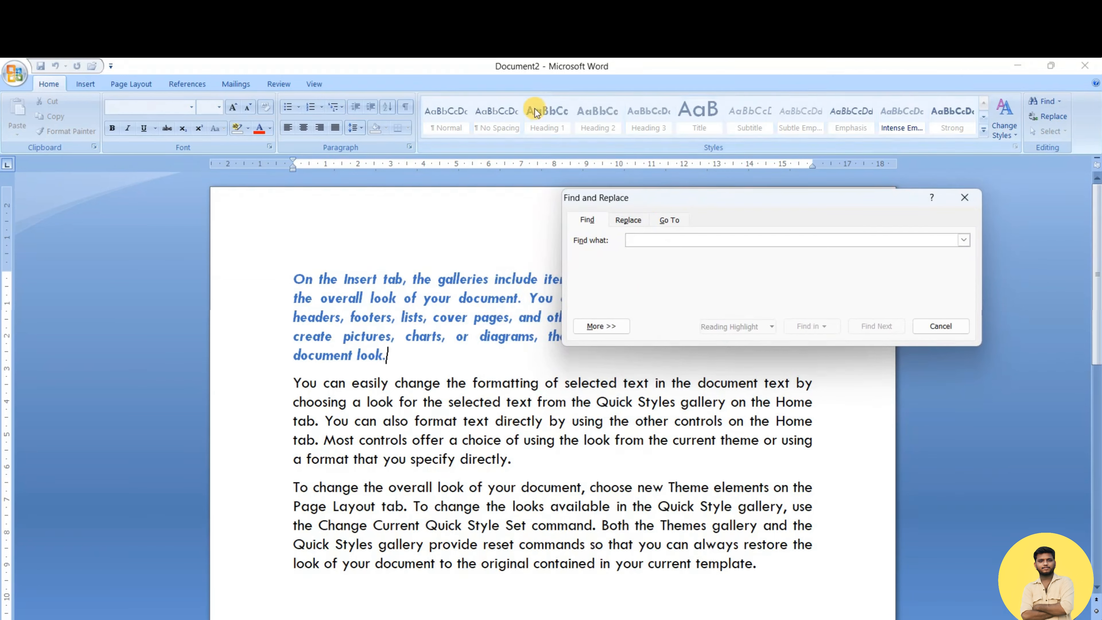
text(document)
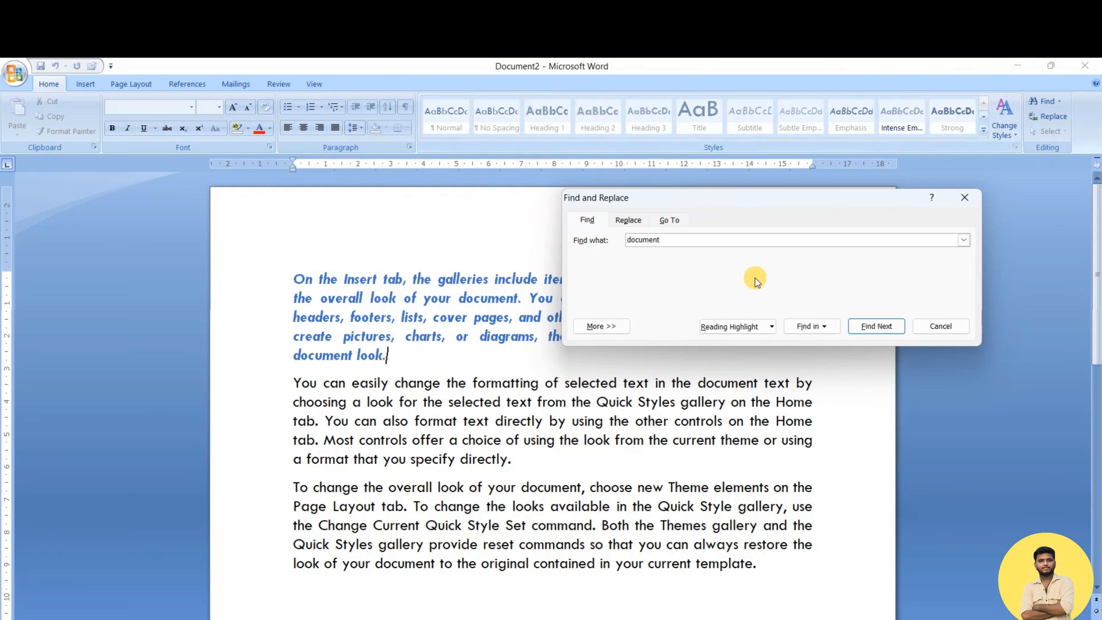
click(879, 329)
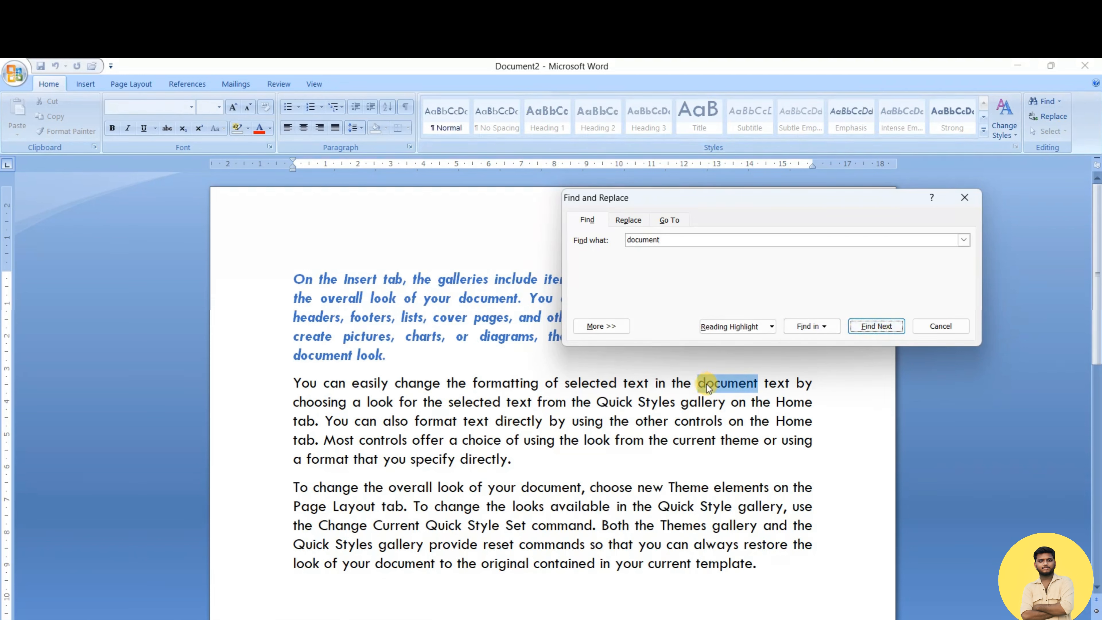
click(865, 327)
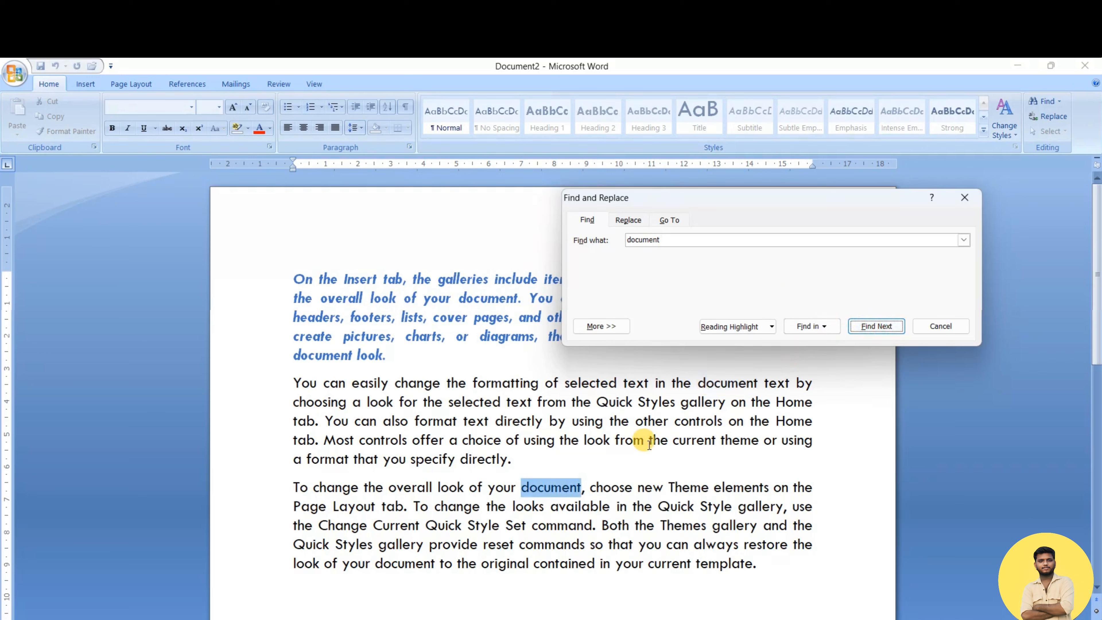
Find all occurrences of "document" in the main document at once, keeping the matches in view
click(824, 328)
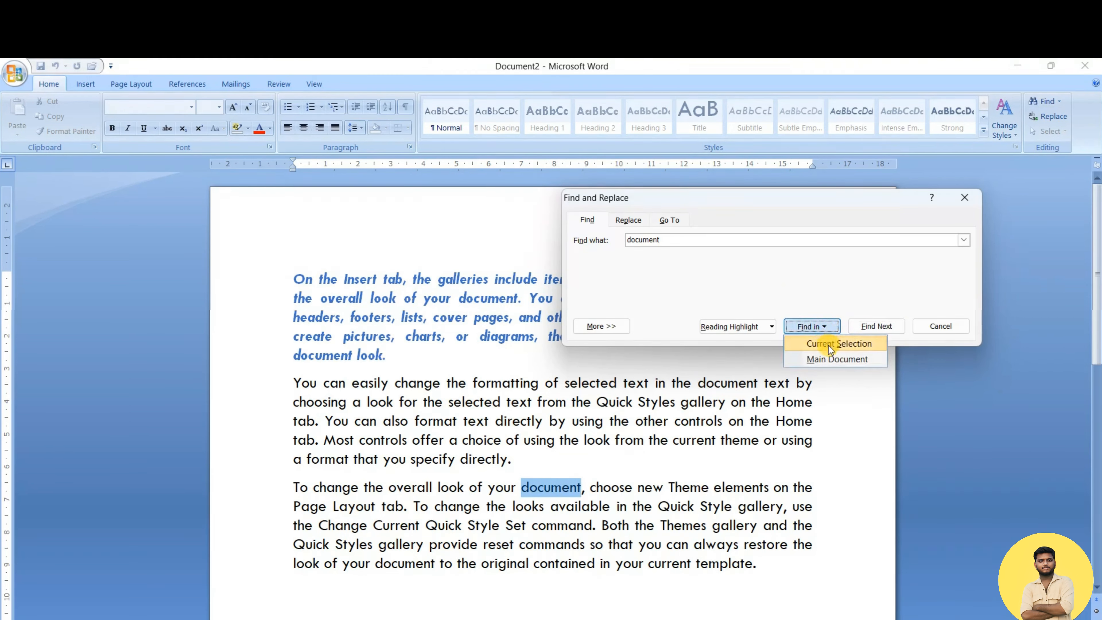
click(832, 360)
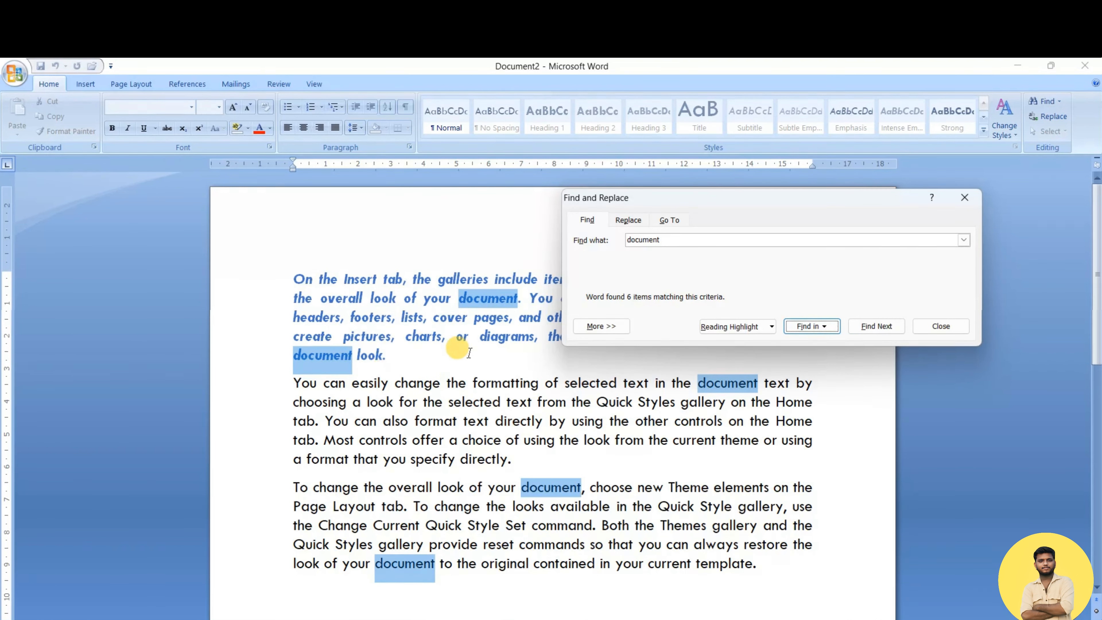
drag(650, 198, 720, 172)
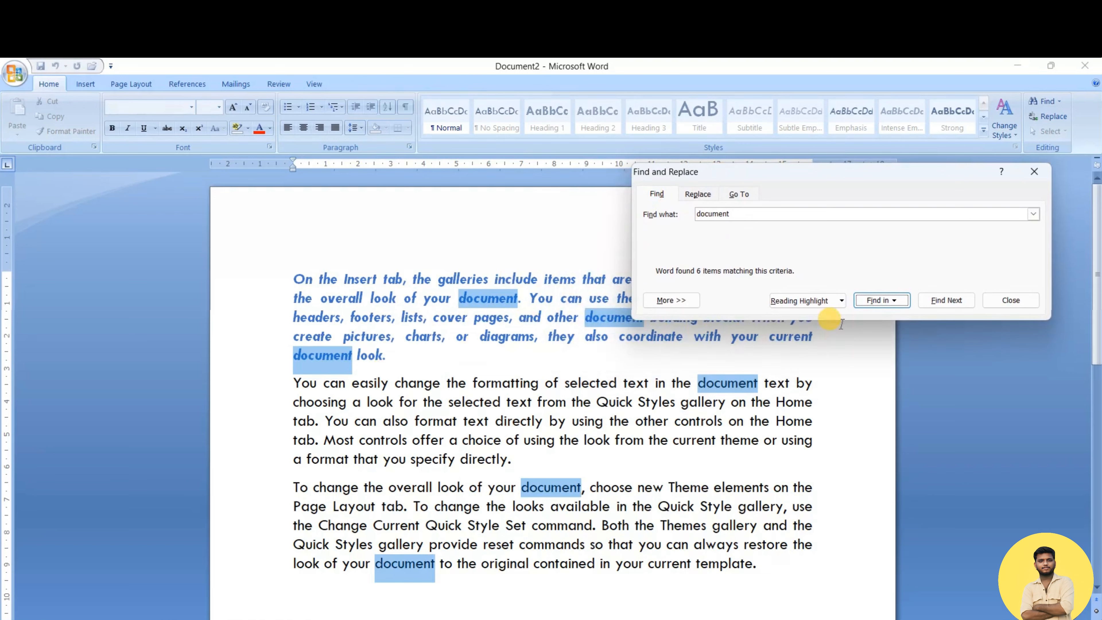
Highlight all matches of "document" with Reading Highlight and close Find and Replace
click(828, 300)
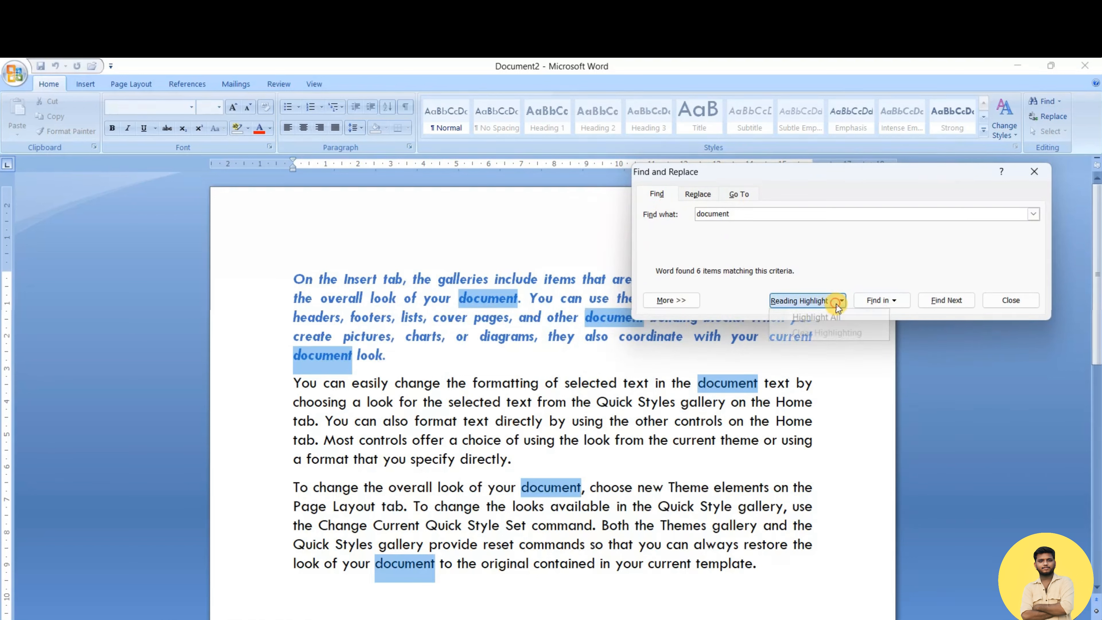
click(827, 316)
click(532, 330)
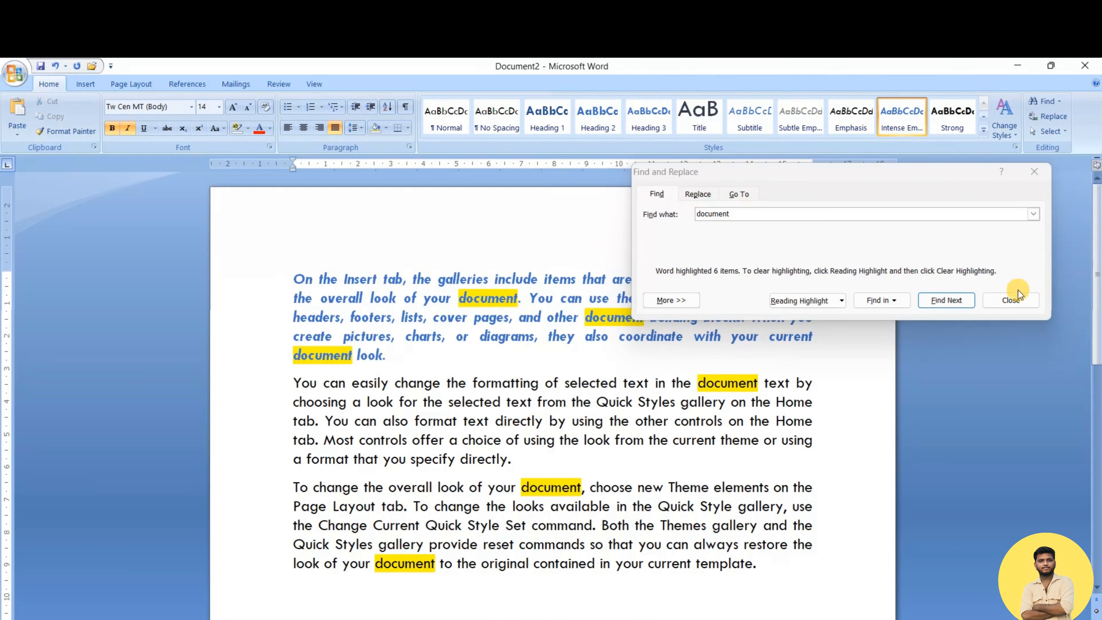
click(1015, 299)
click(712, 393)
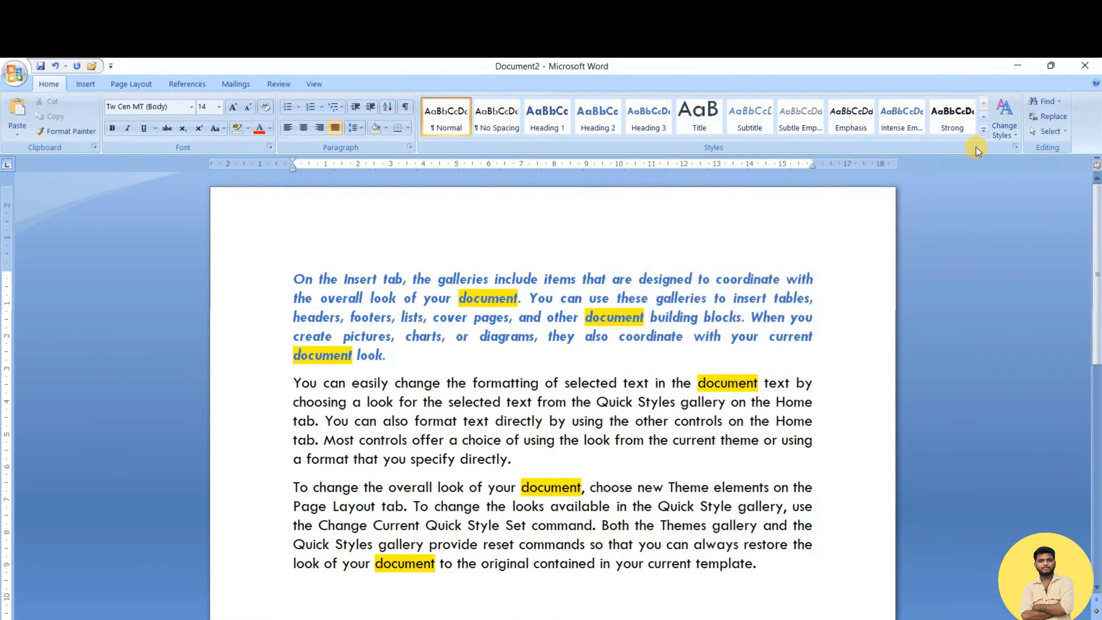
Look through the Section, Line and Bookmark targets in Go To, and close the dialog
click(1060, 101)
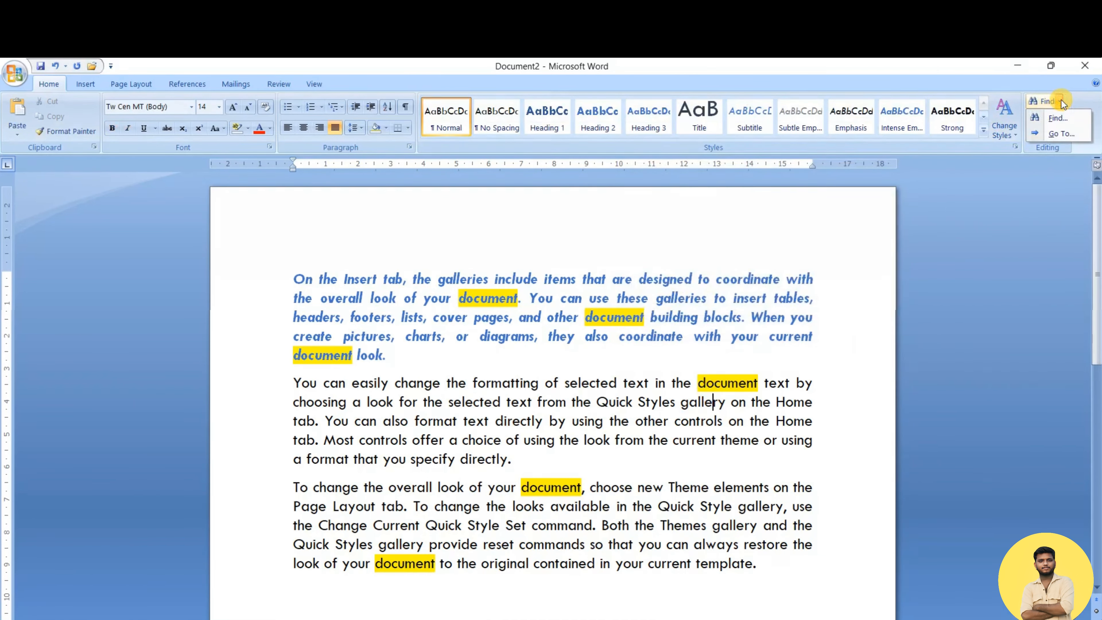
click(1059, 135)
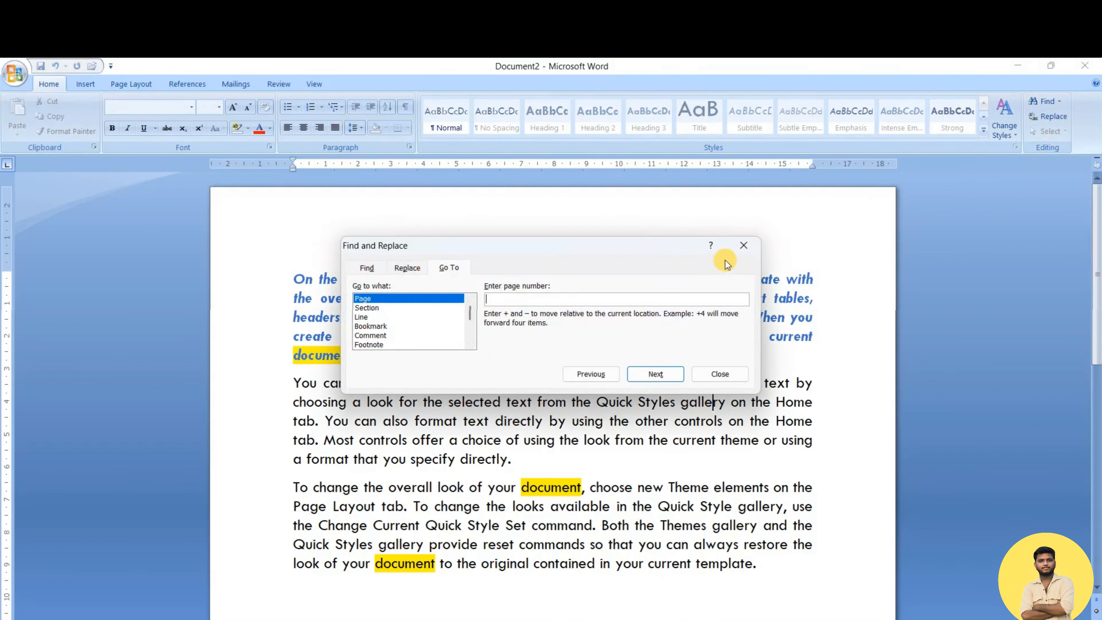
click(382, 308)
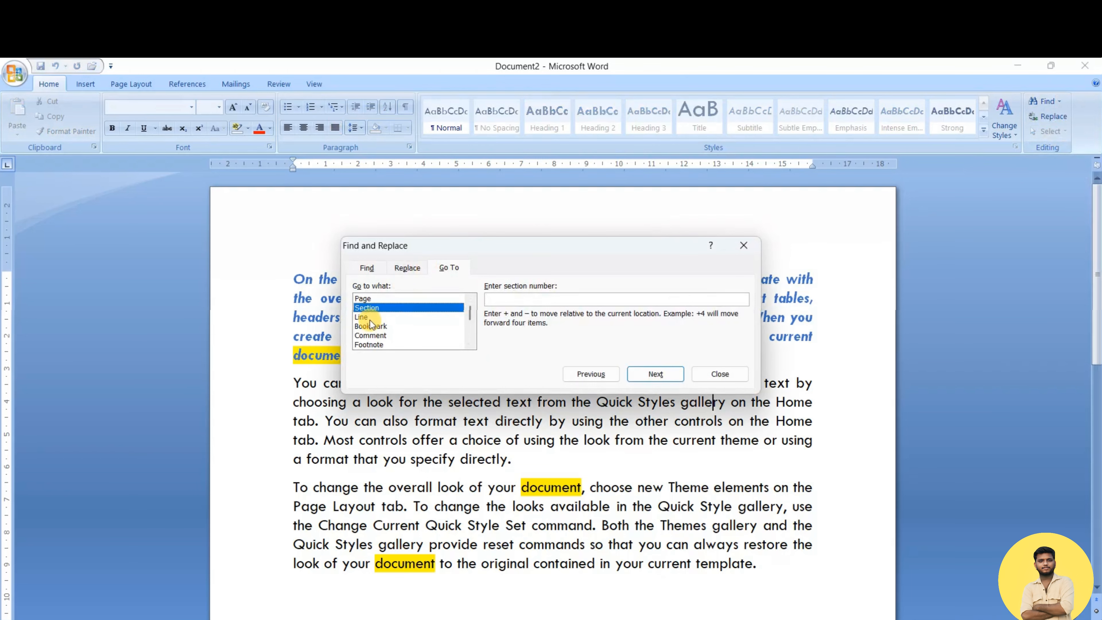
click(373, 318)
click(374, 326)
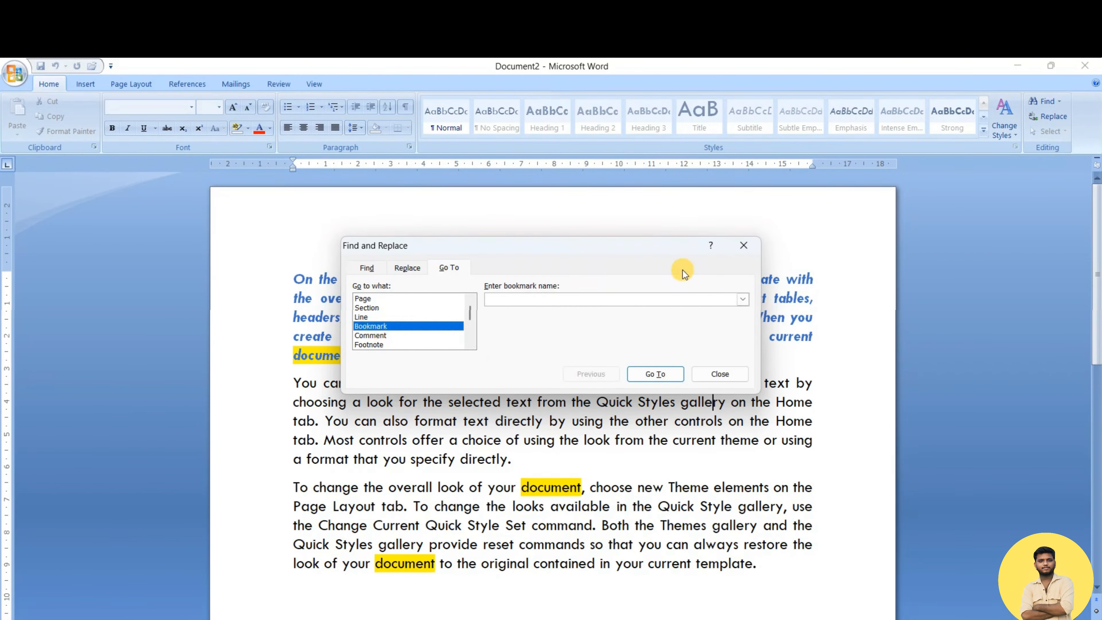
click(744, 247)
Insert page breaks after the last paragraph to add several blank pages to the document
scroll(565, 376, down, 12)
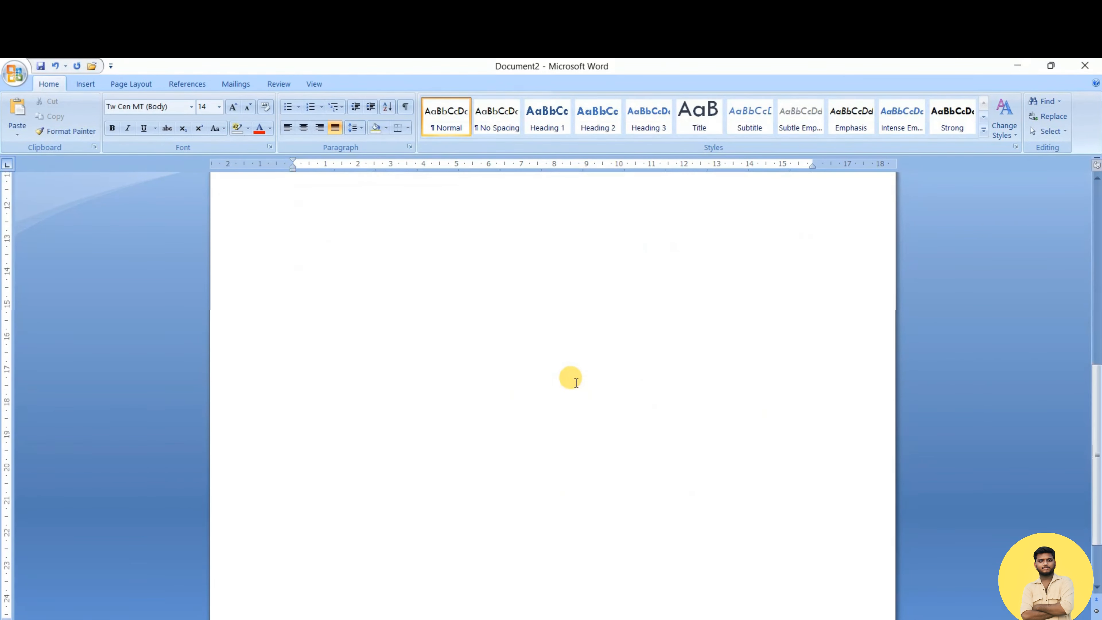
scroll(565, 376, up, 9)
click(761, 436)
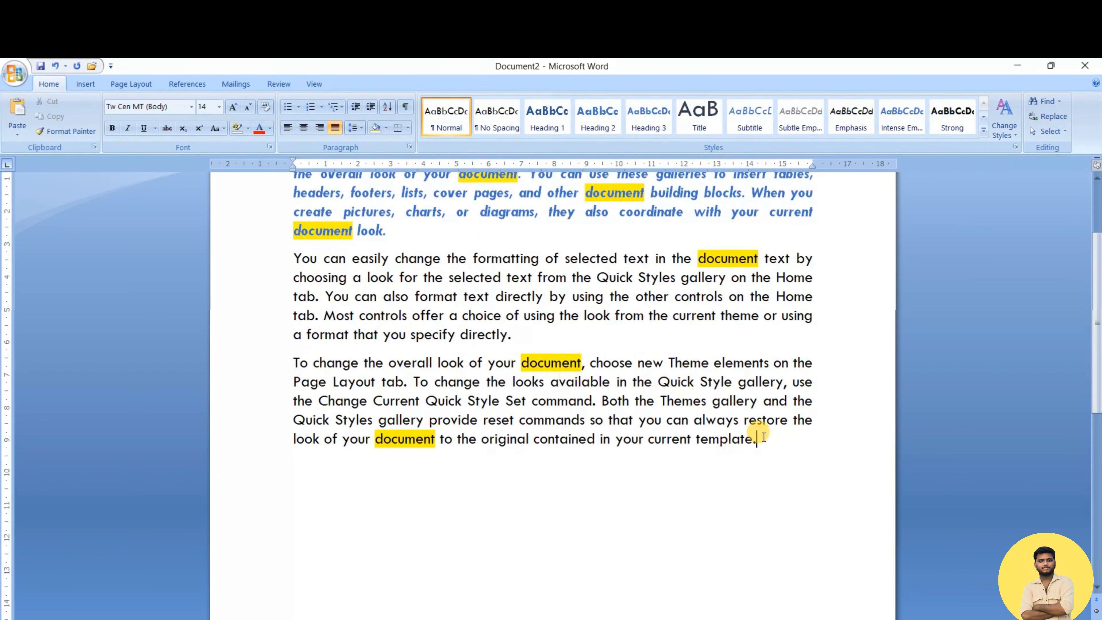
key(Return)
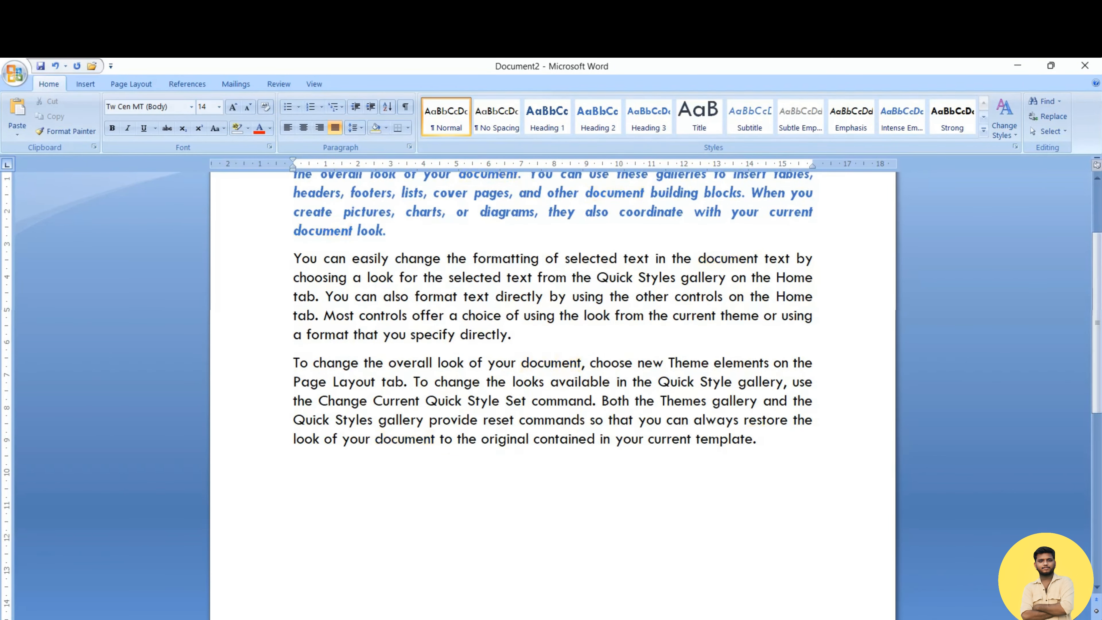
key(ctrl+Return)
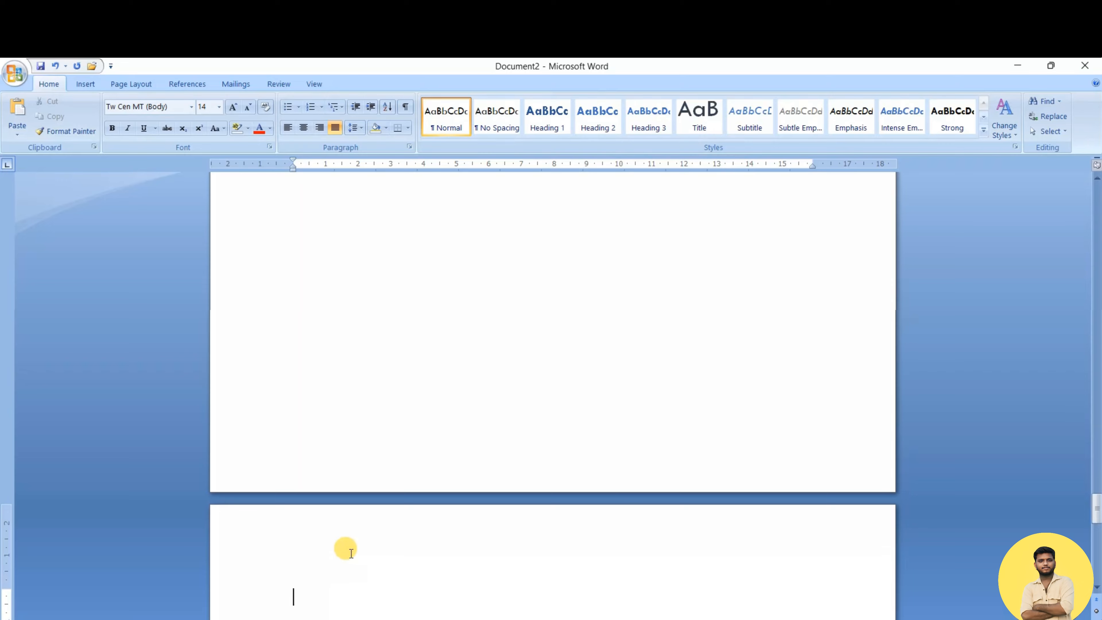
scroll(371, 561, down, 4)
scroll(378, 563, up, 5)
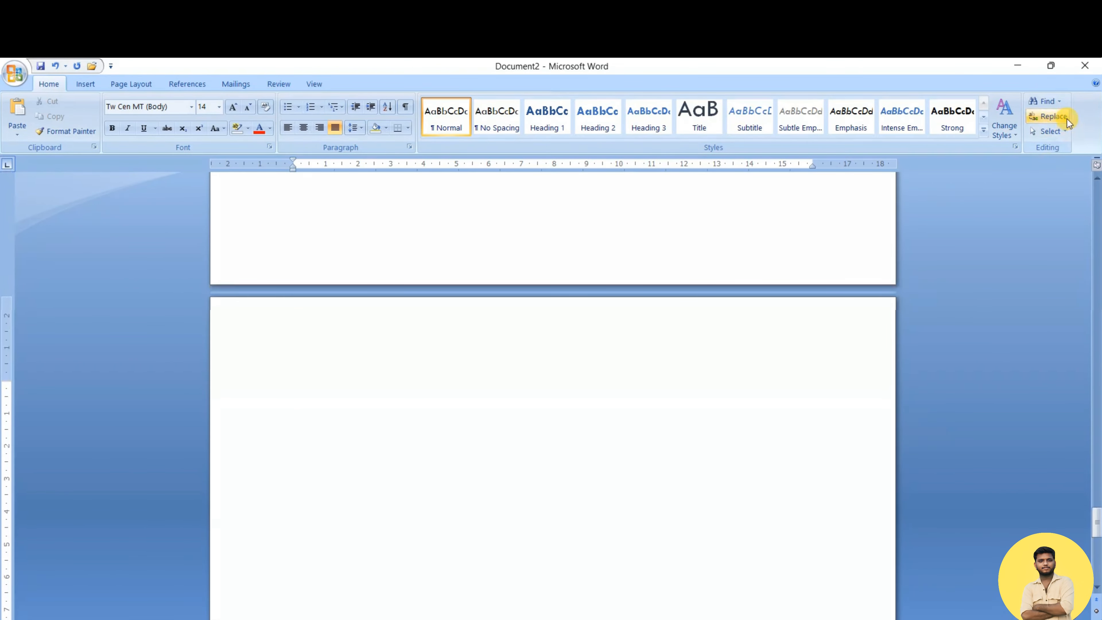
Jump to page 1 of the document with Go To
click(1060, 133)
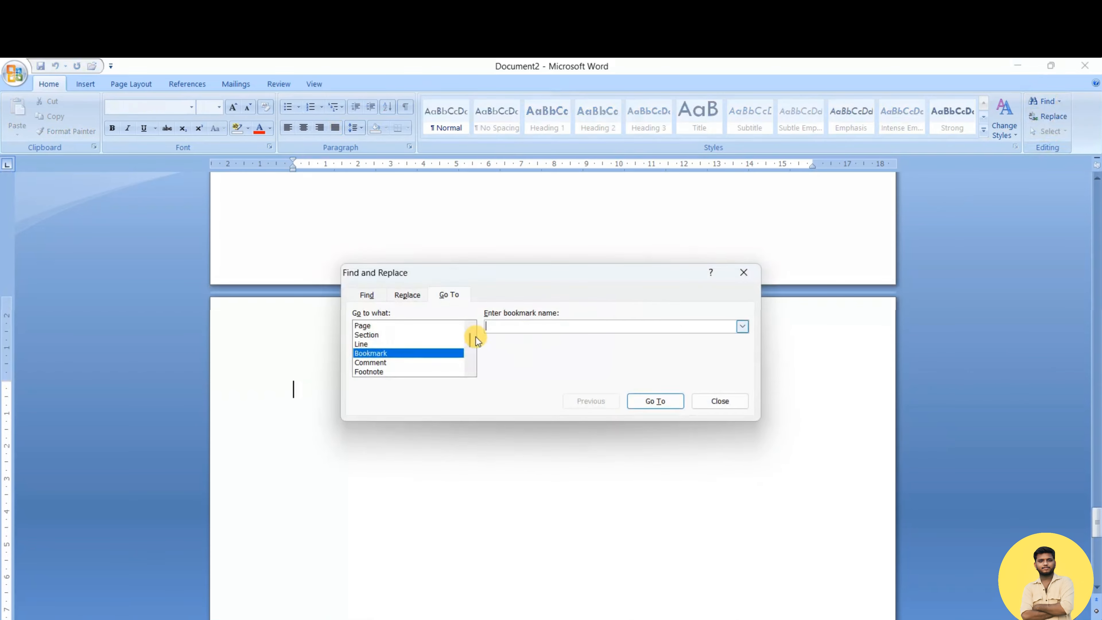
click(363, 326)
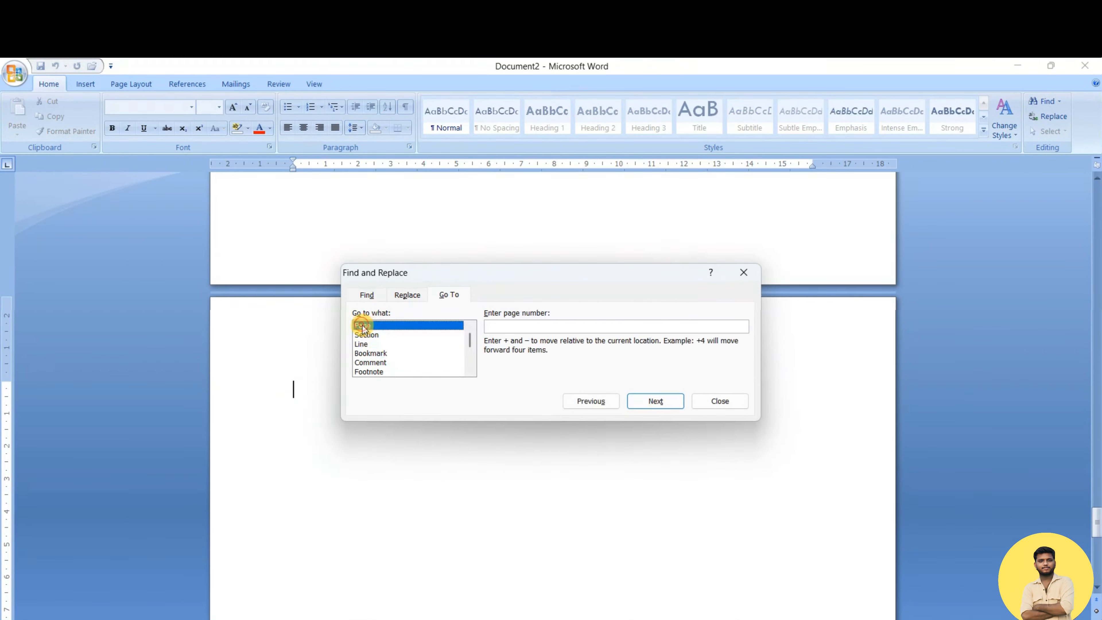
click(506, 330)
text(1)
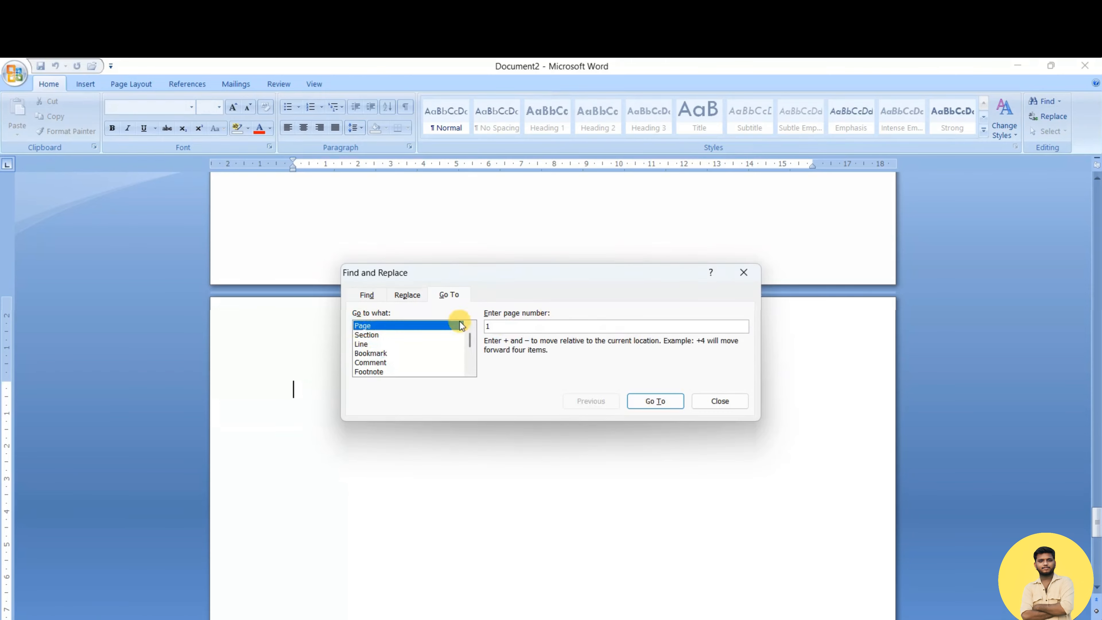
click(654, 401)
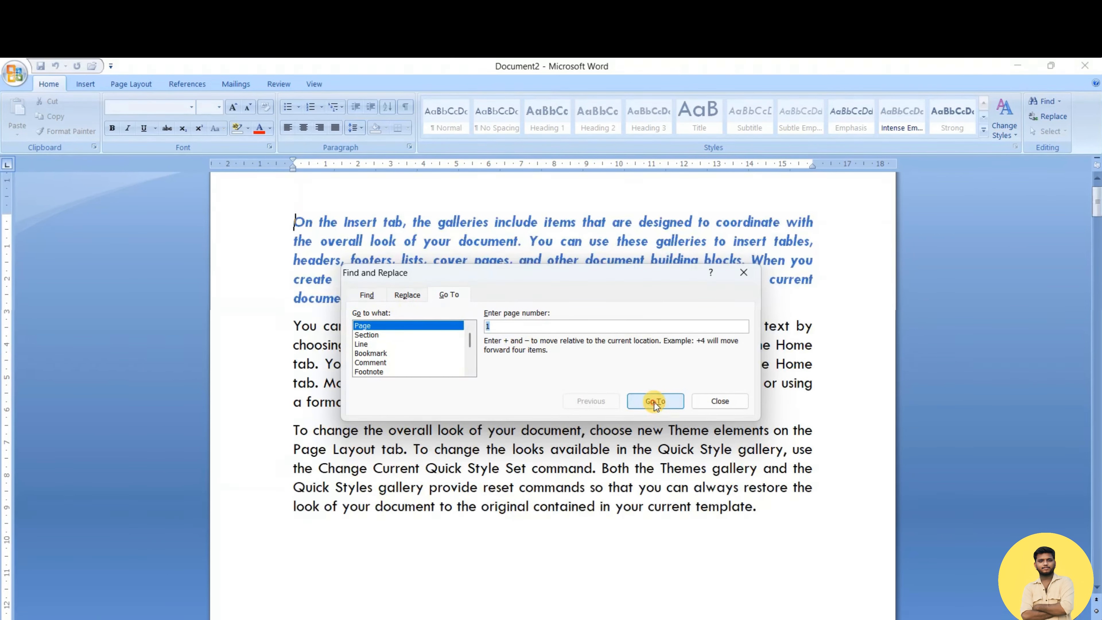
Move the Go To dialog aside, jump to page 4 and return to page 1
drag(389, 276, 498, 256)
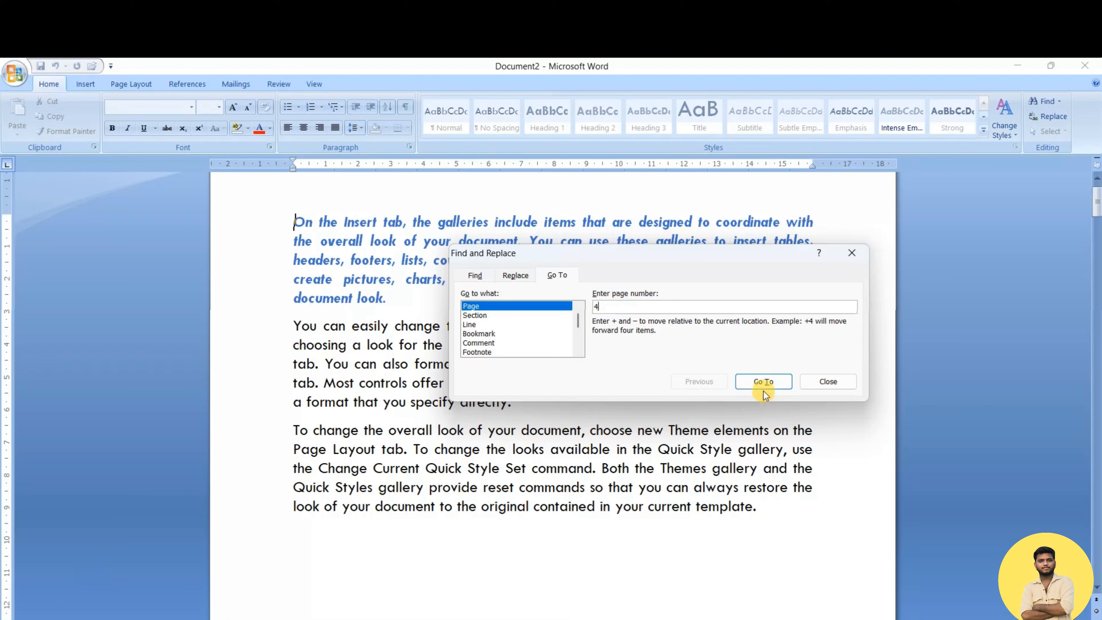
click(768, 382)
scroll(374, 313, up, 1)
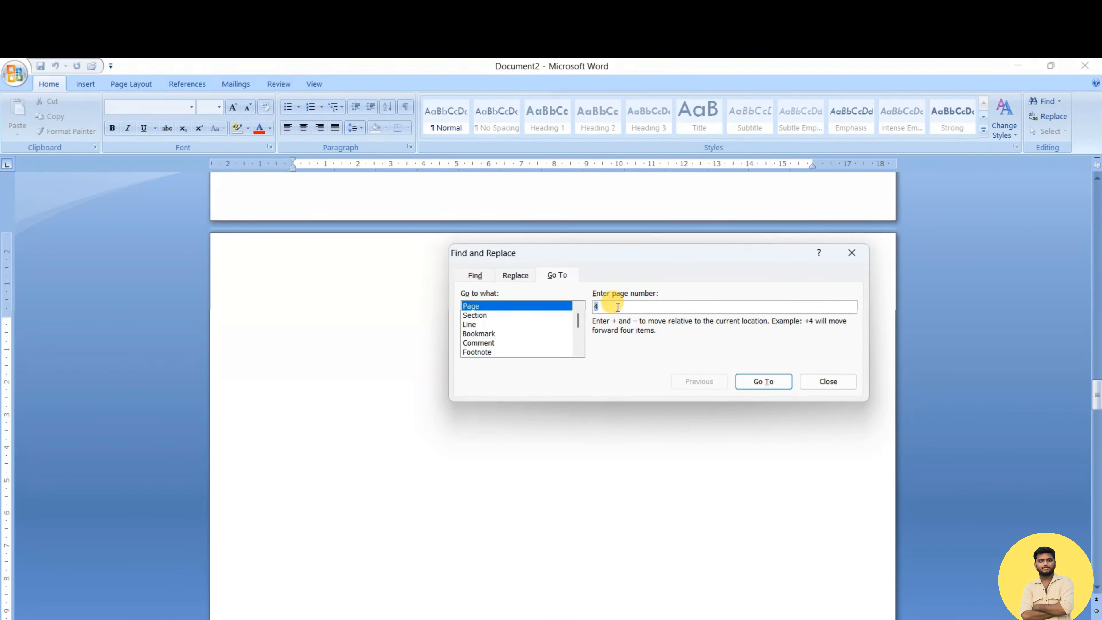
click(747, 377)
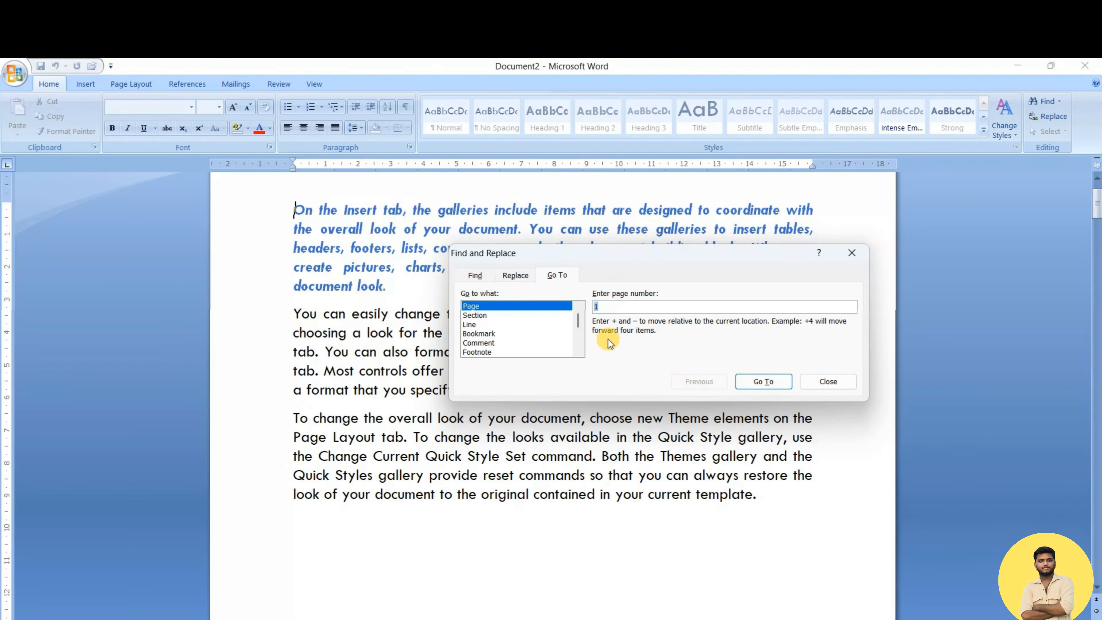
Jump to line 5 with Go To and close the dialog
click(290, 210)
click(469, 324)
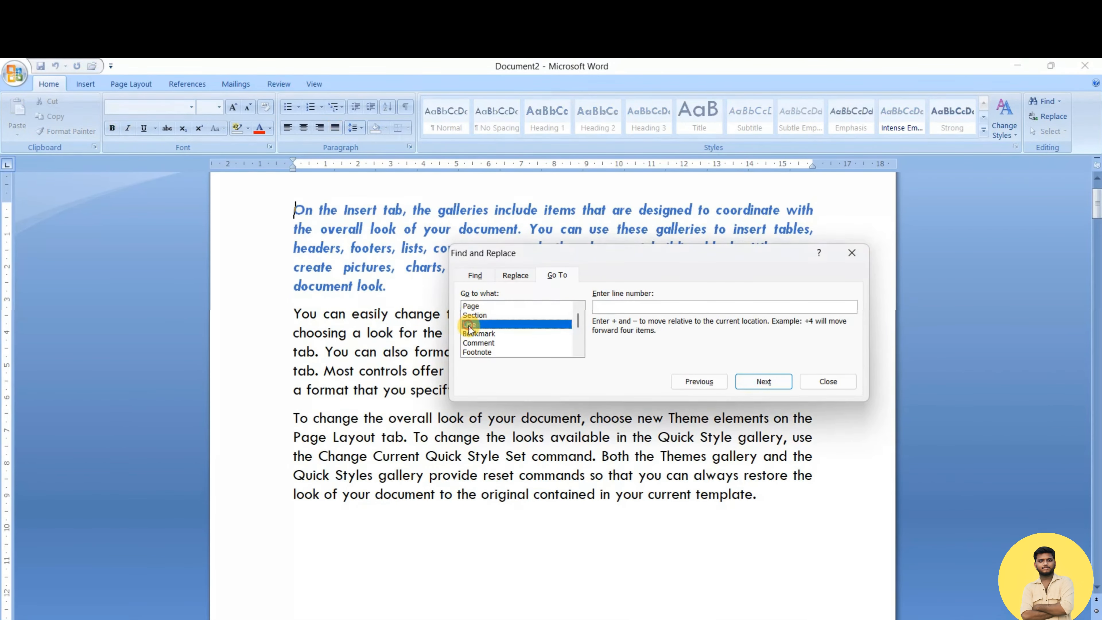
click(612, 308)
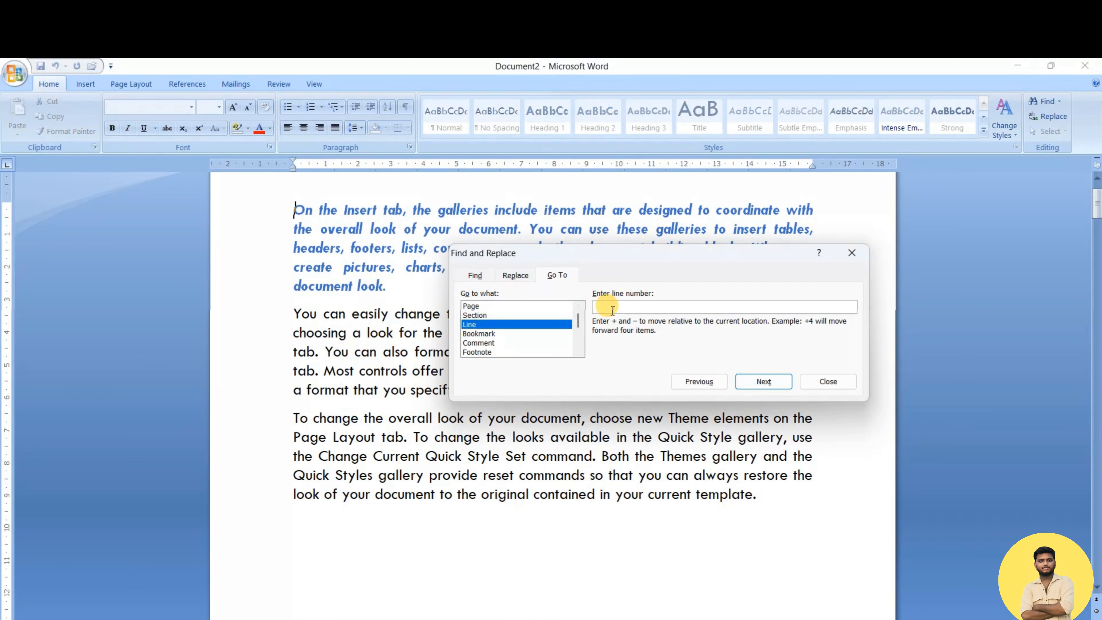
text(5)
click(762, 381)
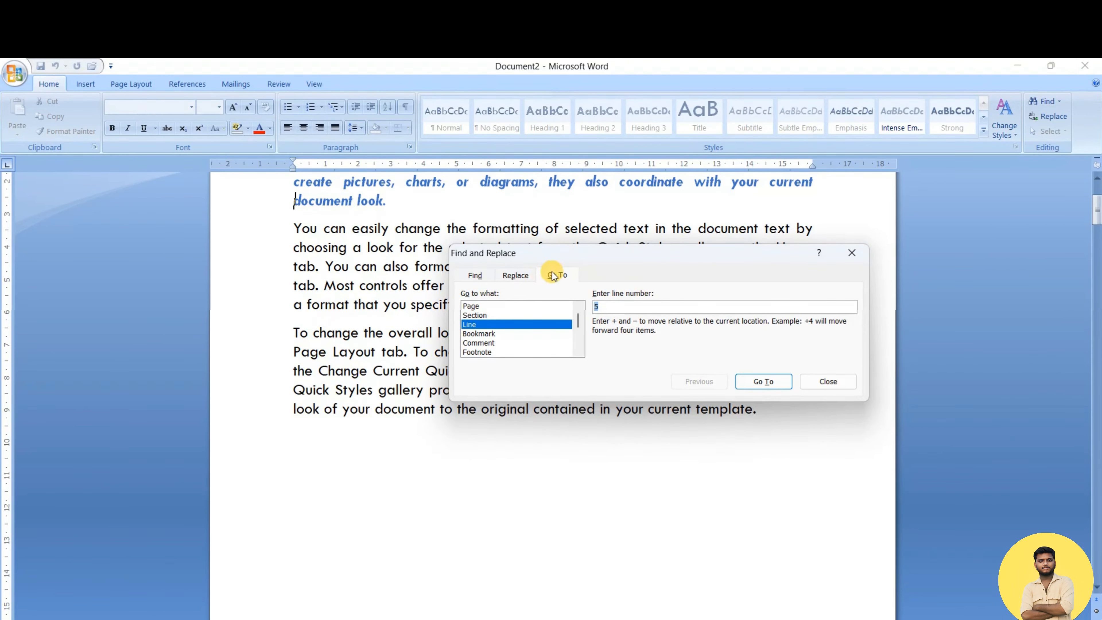
click(851, 253)
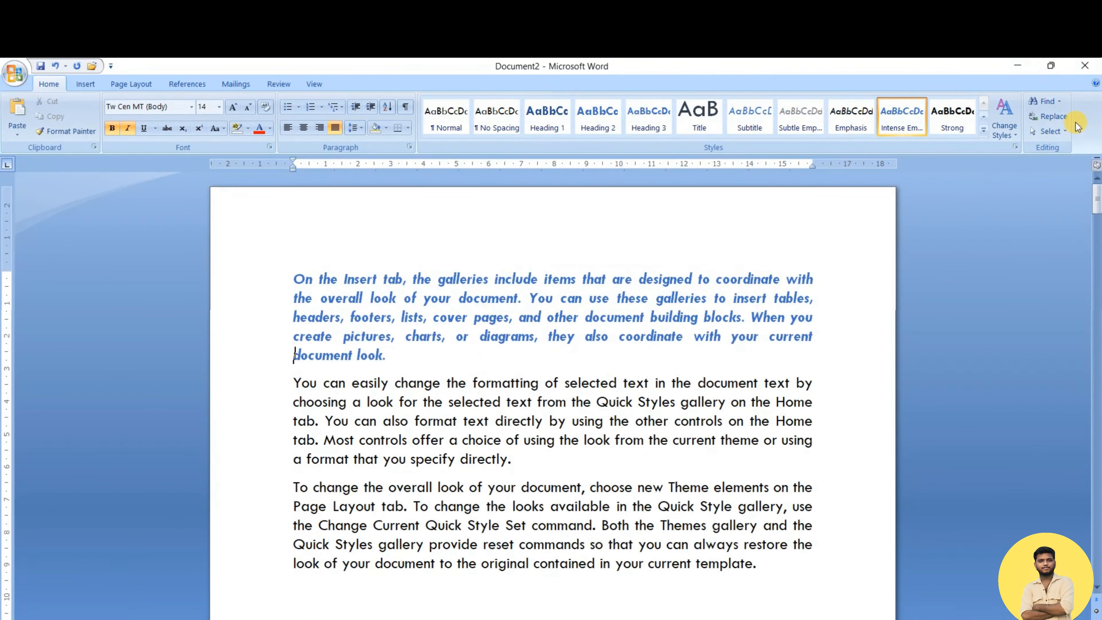
From the first line of the second paragraph, set up Replace to change "document" to "Letter", keeping the text in view
click(730, 317)
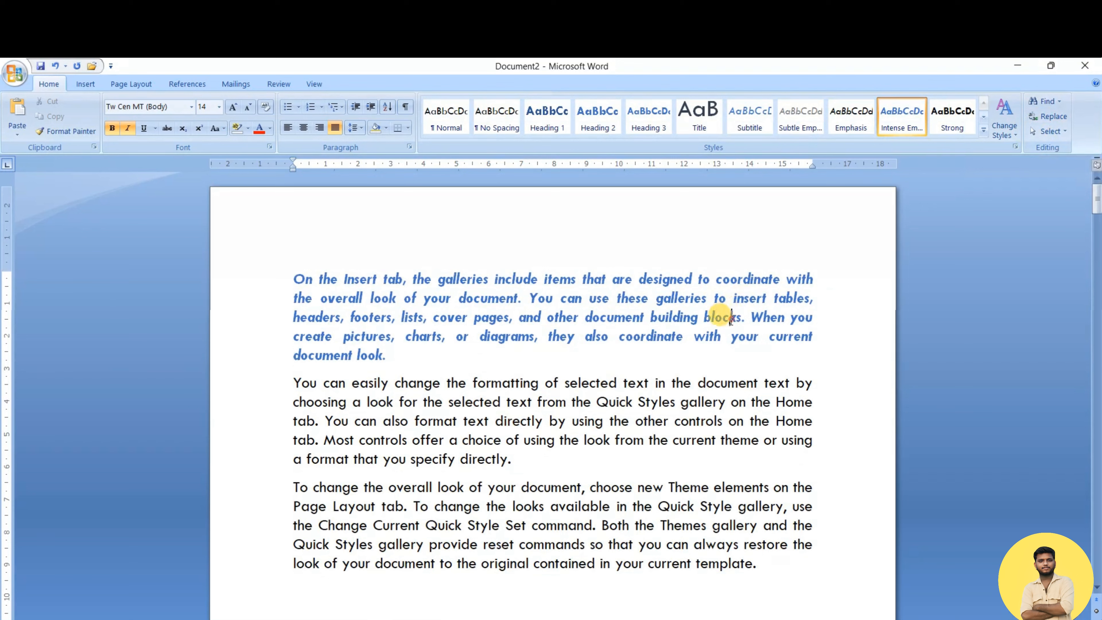
click(523, 383)
click(1051, 117)
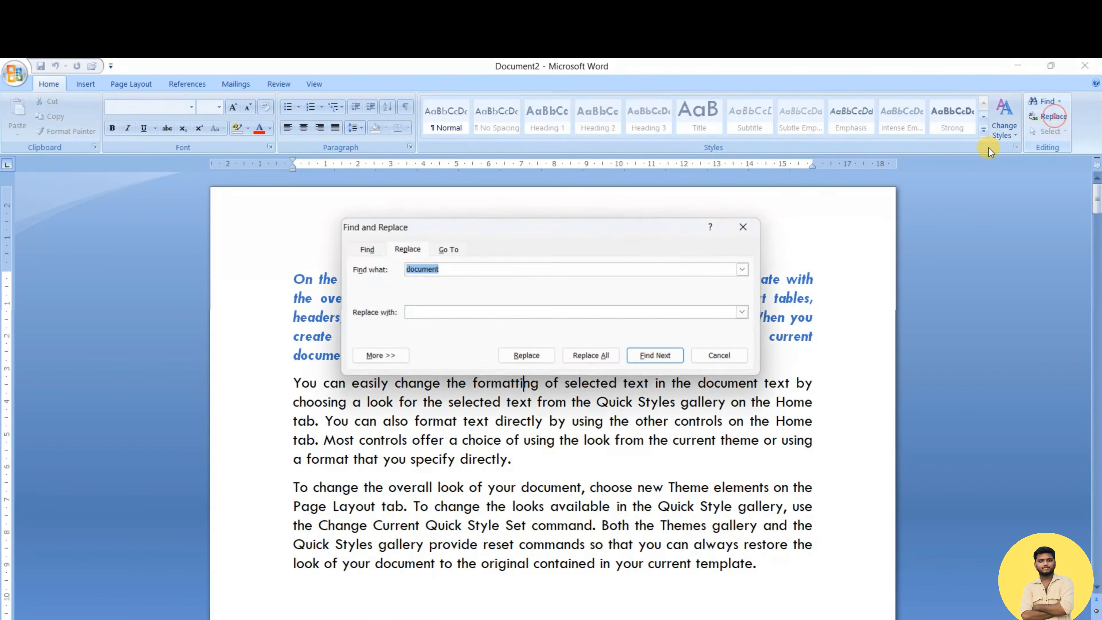
drag(599, 235, 738, 214)
click(597, 249)
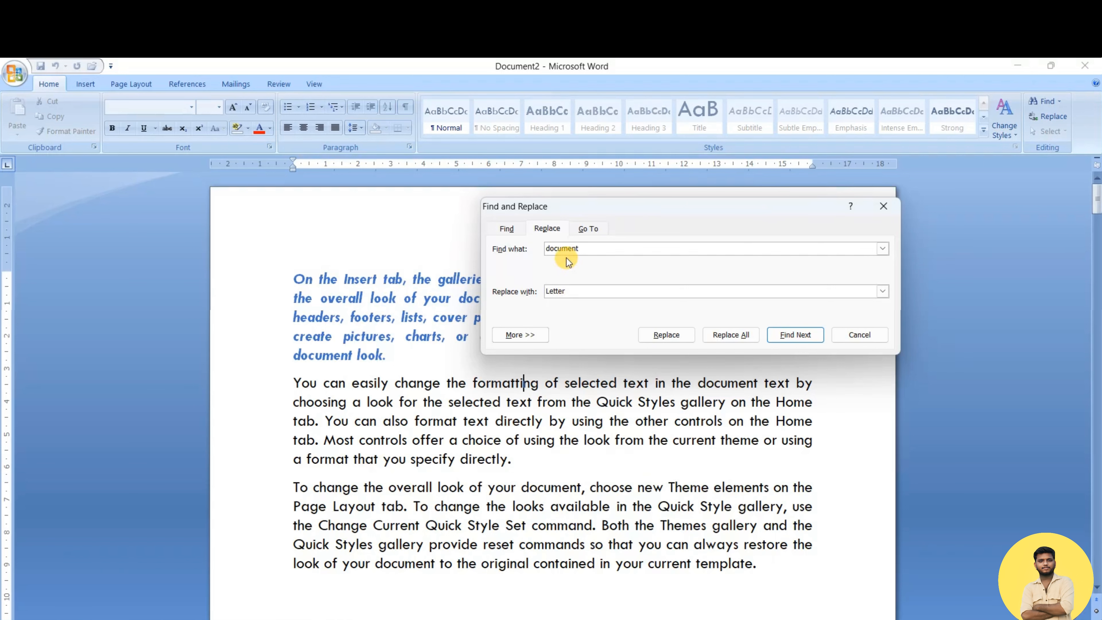
drag(608, 206, 740, 186)
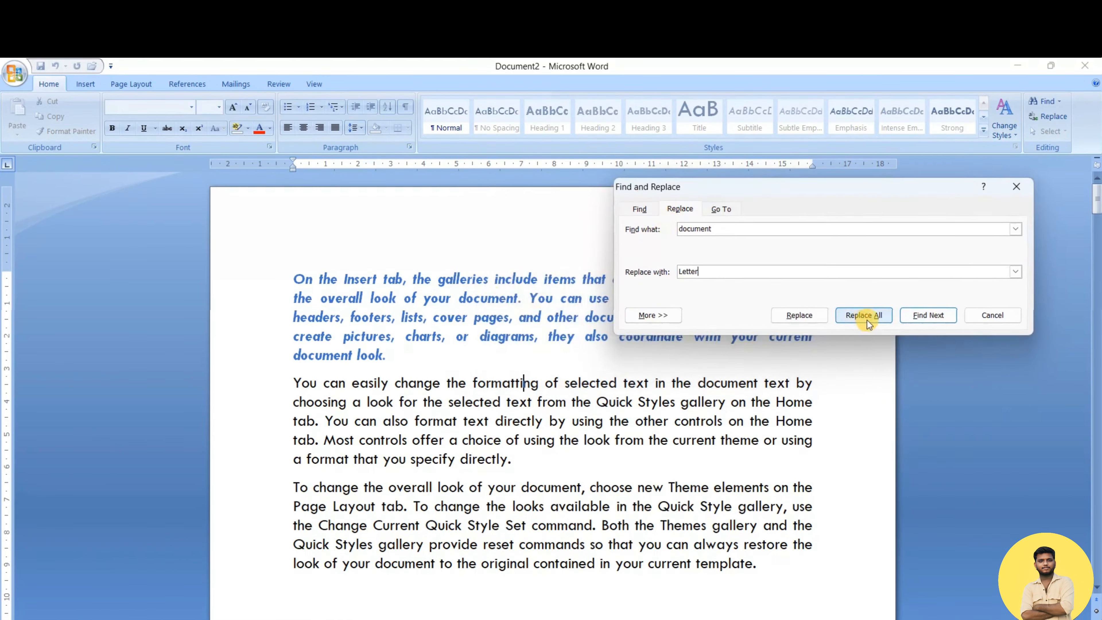
Replace the next two occurrences of "document" with "Letter" one at a time
click(805, 315)
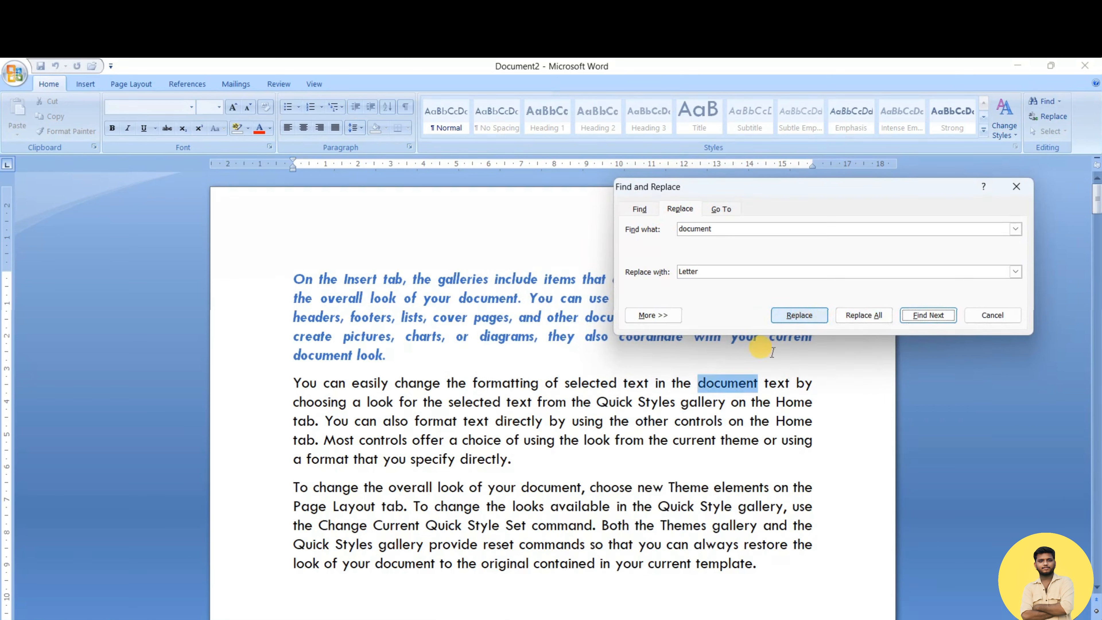
click(797, 315)
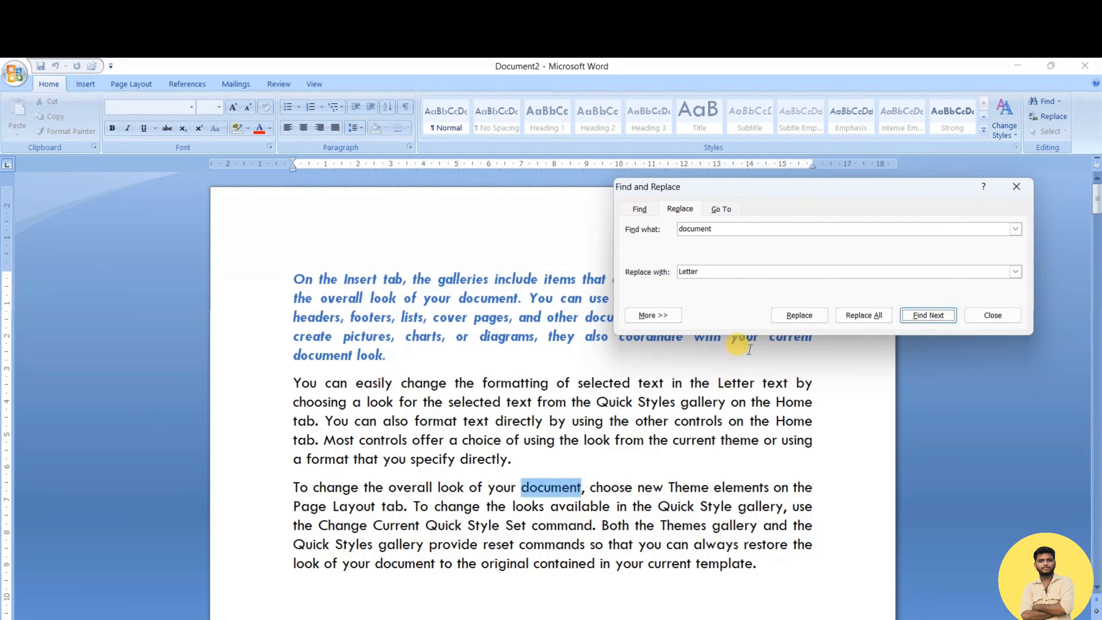
click(799, 315)
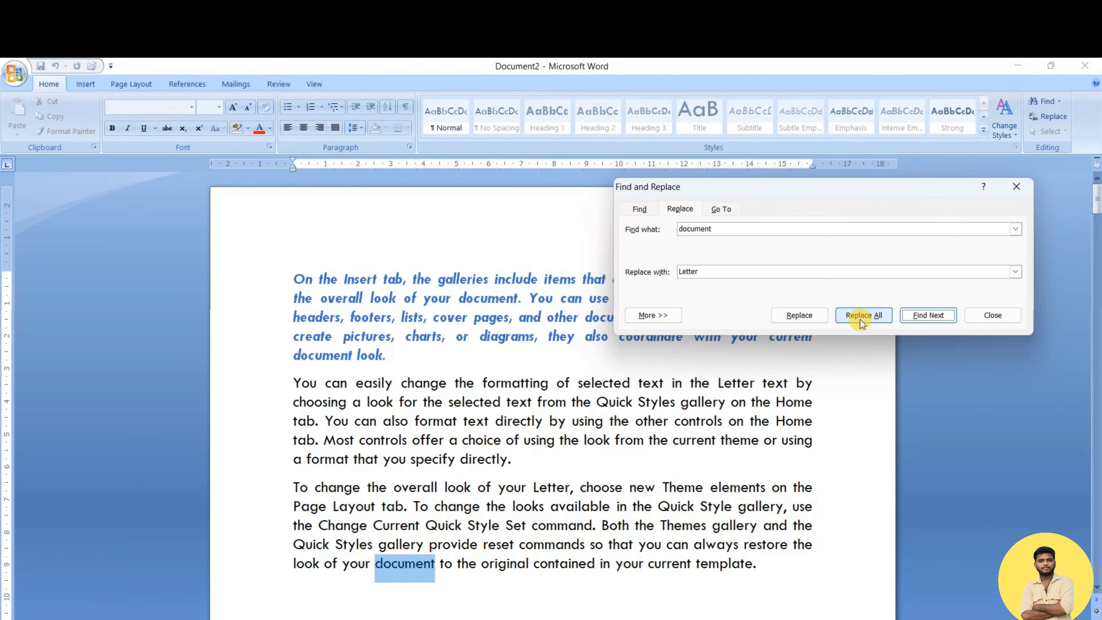
Replace all remaining occurrences of "document" with "Letter" at once and close Find and Replace
click(867, 316)
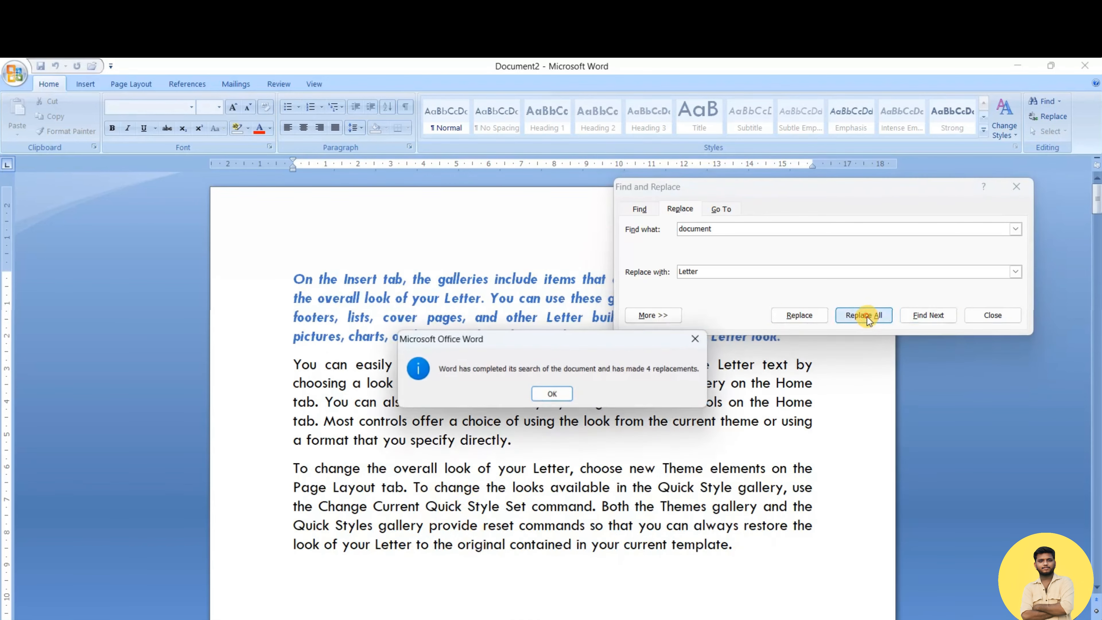
click(552, 393)
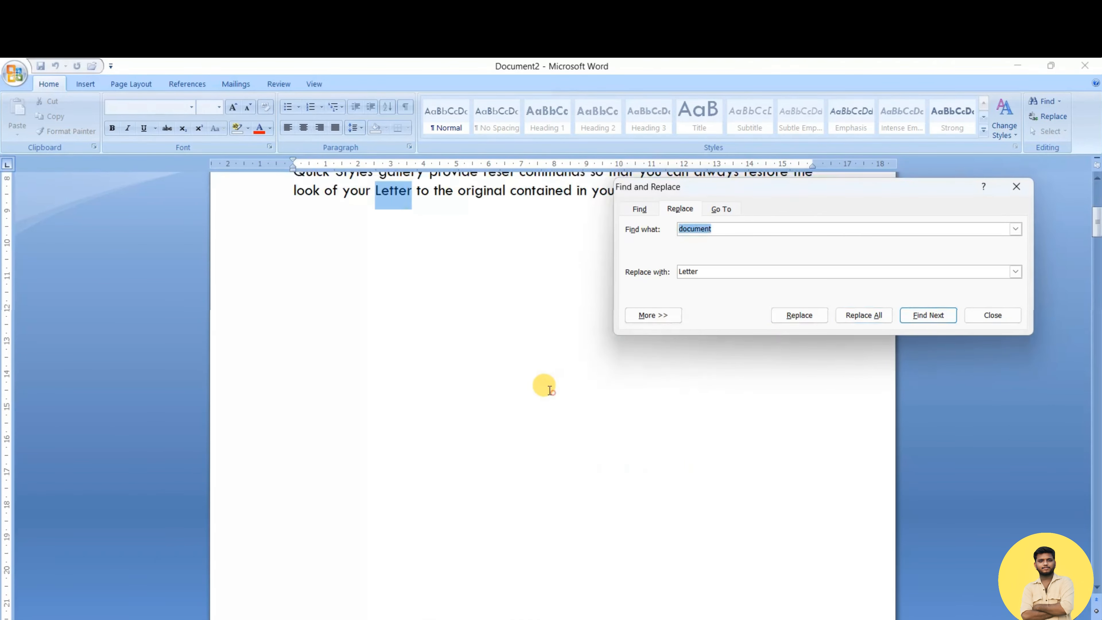
click(1014, 192)
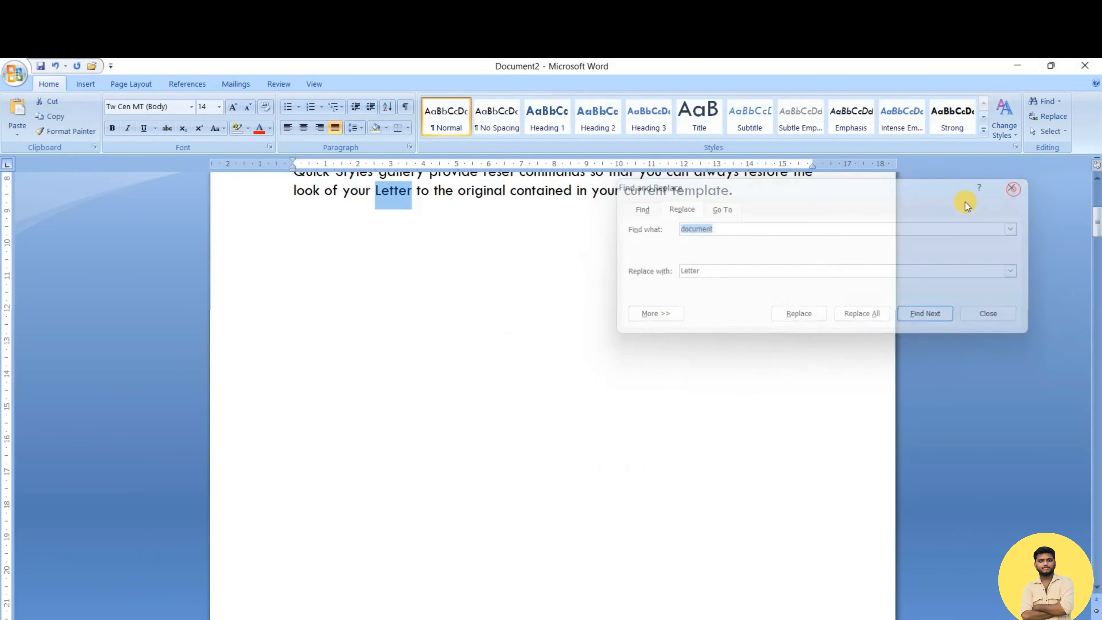
Review the three paragraphs on the first page for the replaced word "Letter"
scroll(690, 354, up, 6)
click(557, 363)
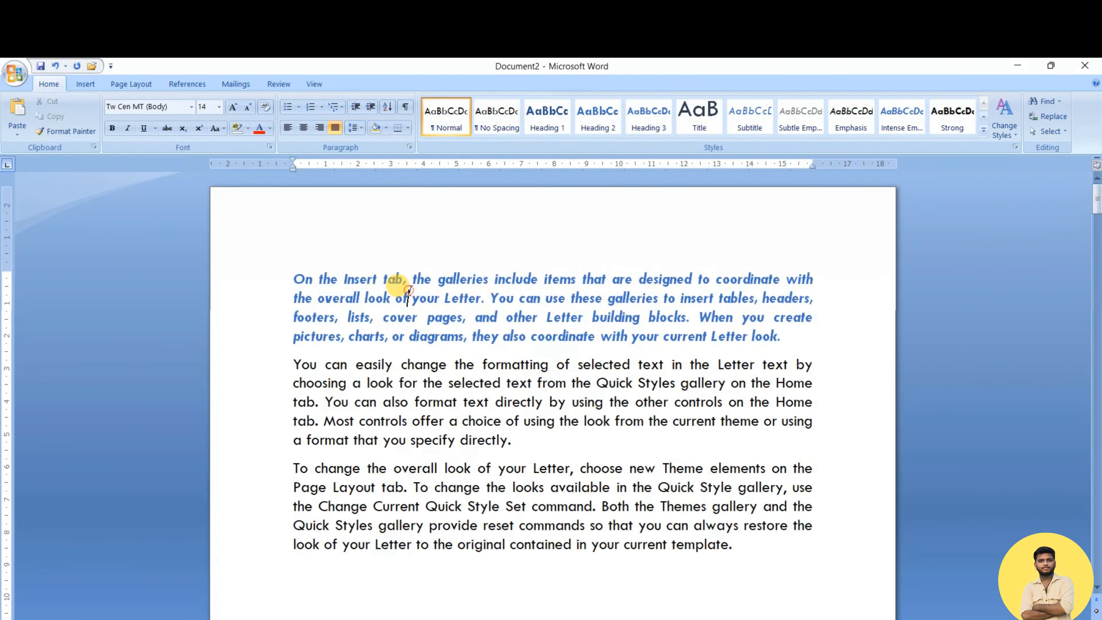
click(395, 282)
scroll(647, 360, down, 2)
scroll(616, 360, down, 1)
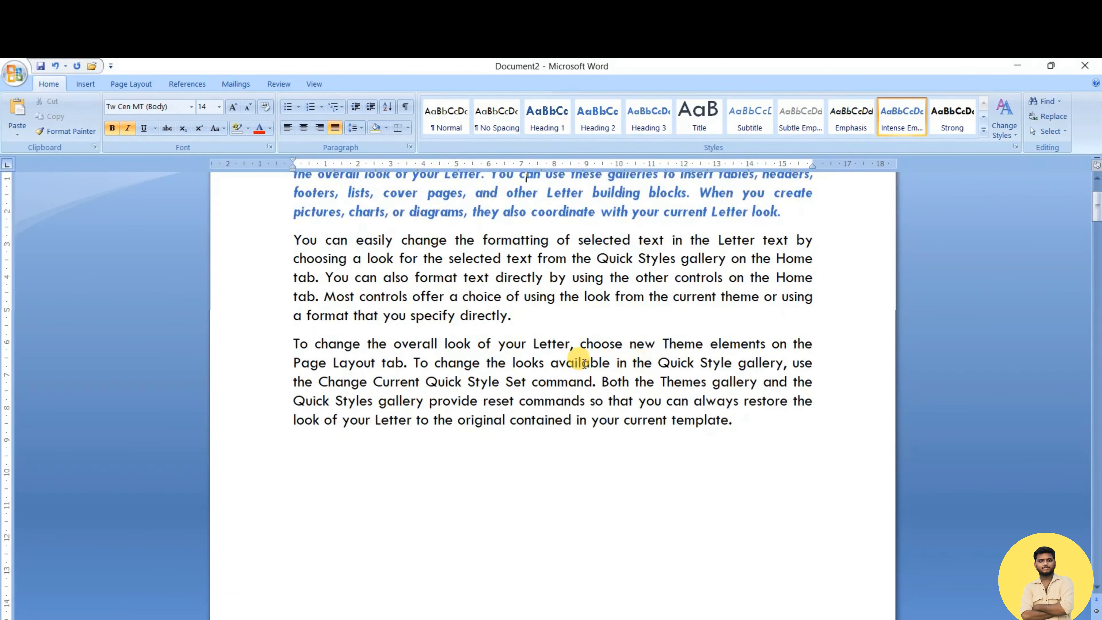
scroll(542, 339, up, 2)
click(510, 316)
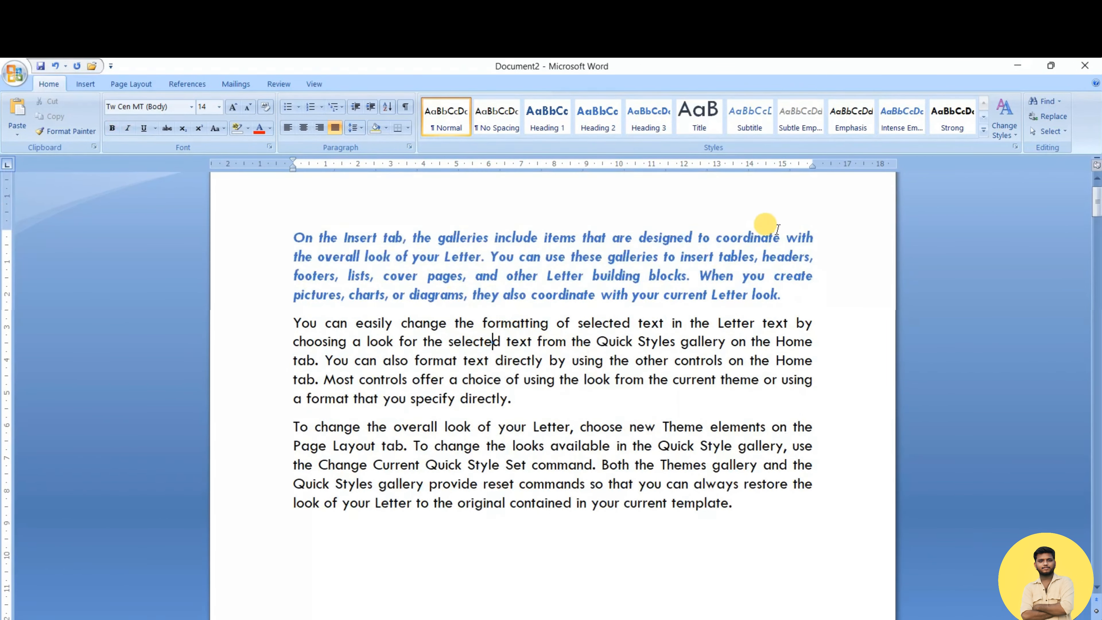
click(603, 255)
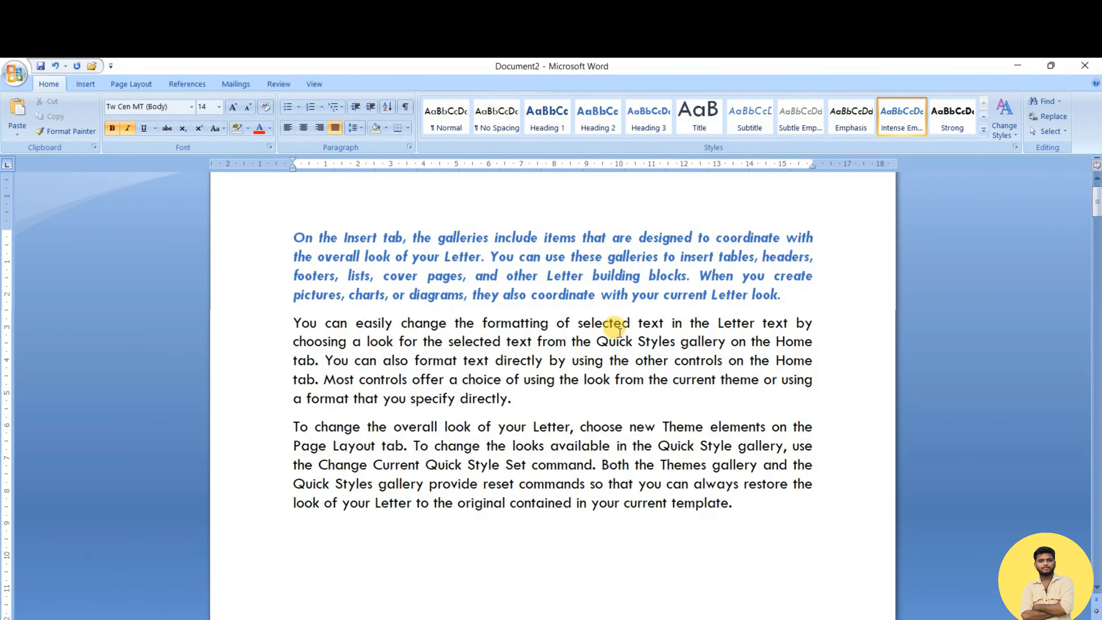
click(614, 325)
click(484, 257)
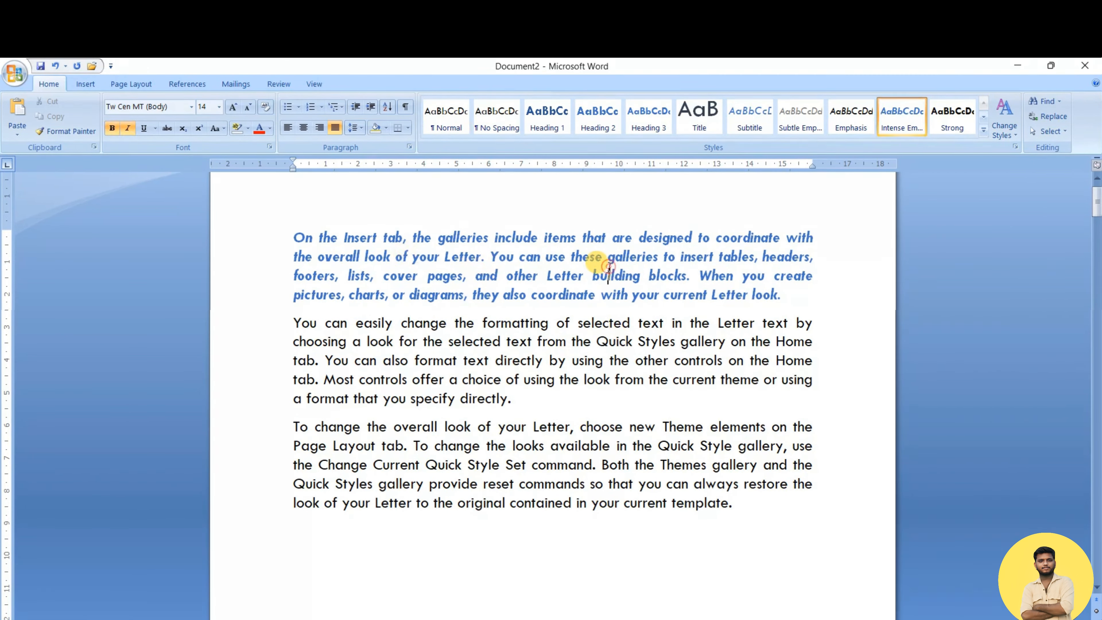
Close Document2 without saving its changes
click(519, 257)
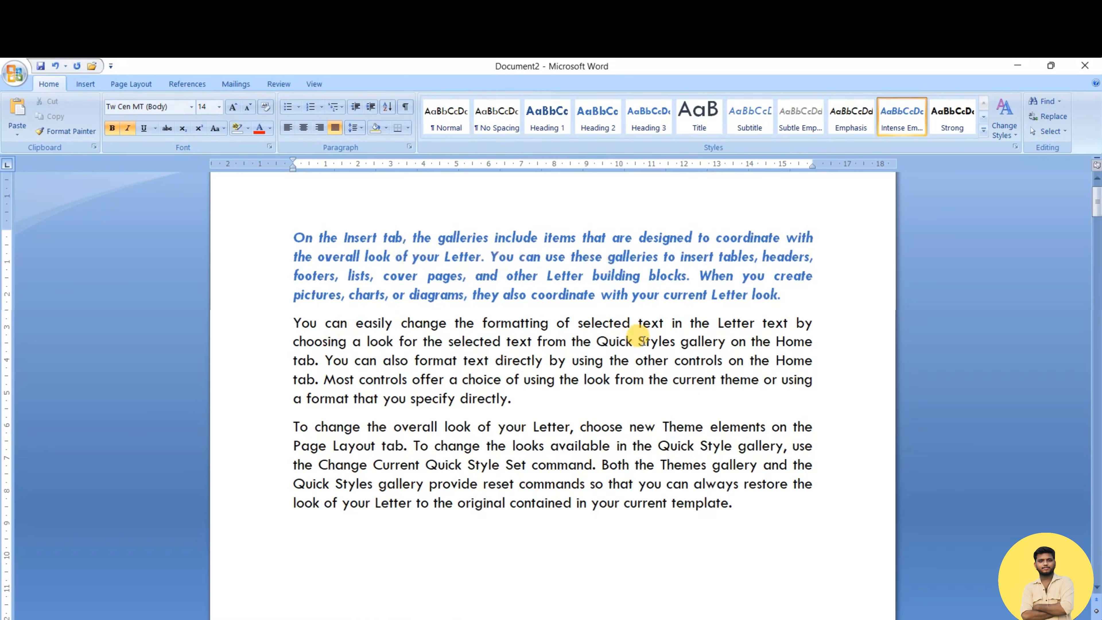
click(644, 360)
scroll(645, 362, up, 1)
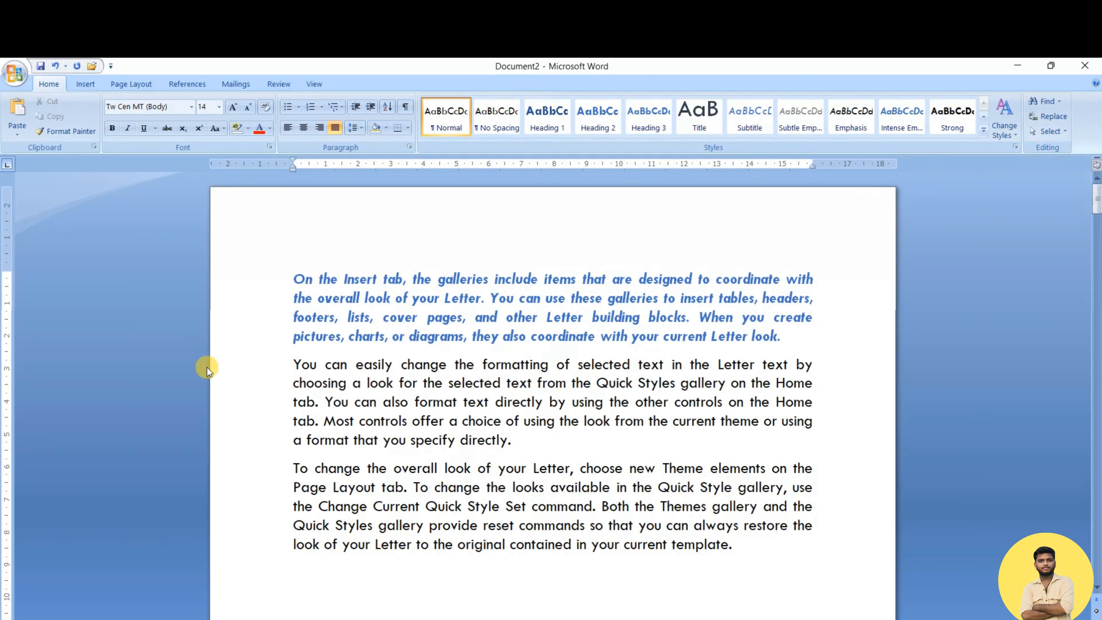
click(1085, 66)
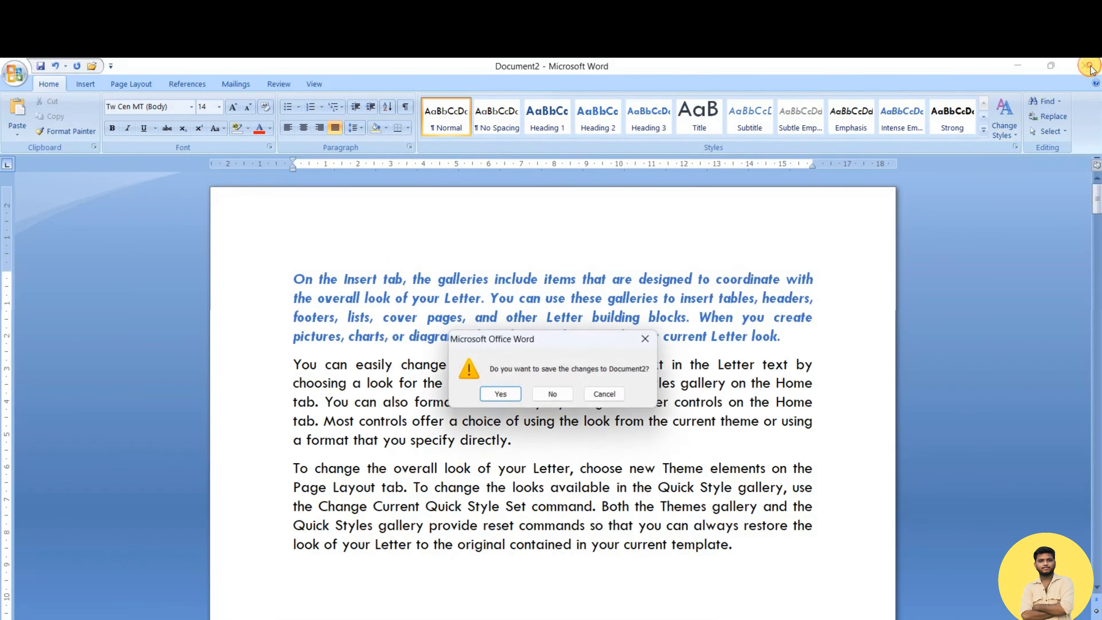
click(561, 399)
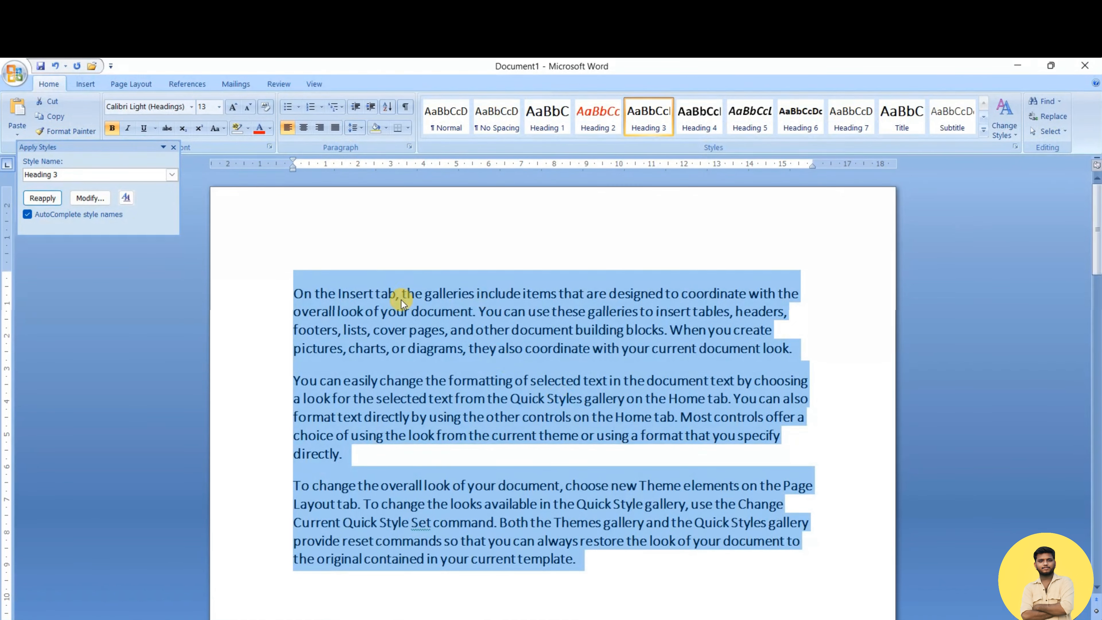
Close the Apply Styles pane in Document1 and place the cursor at the end of the COMPUTER heading
click(173, 148)
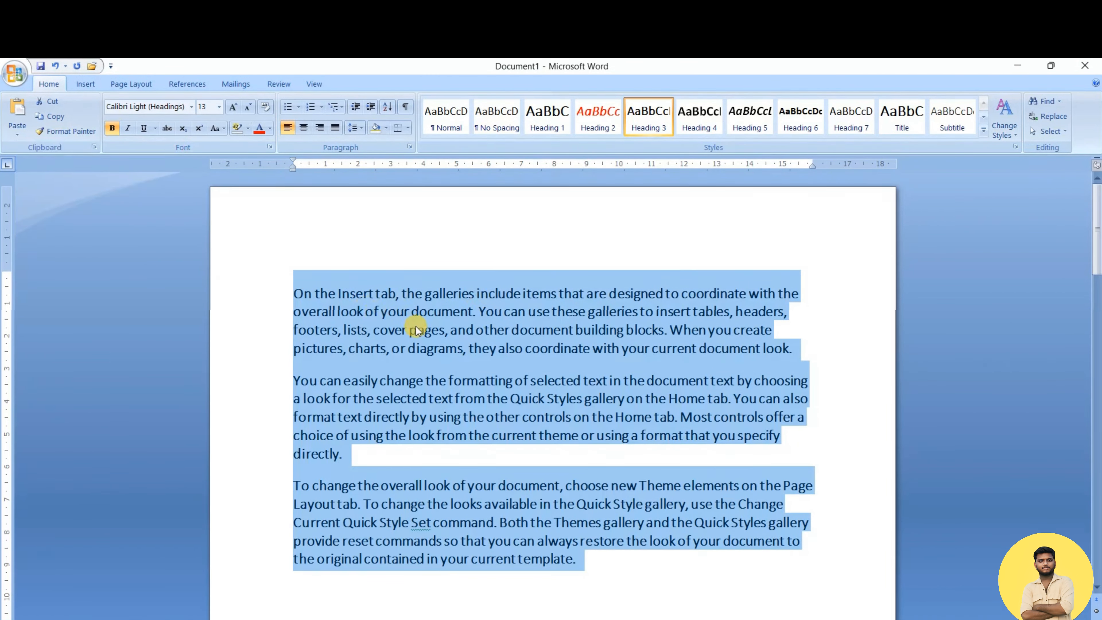
scroll(417, 330, down, 20)
click(470, 279)
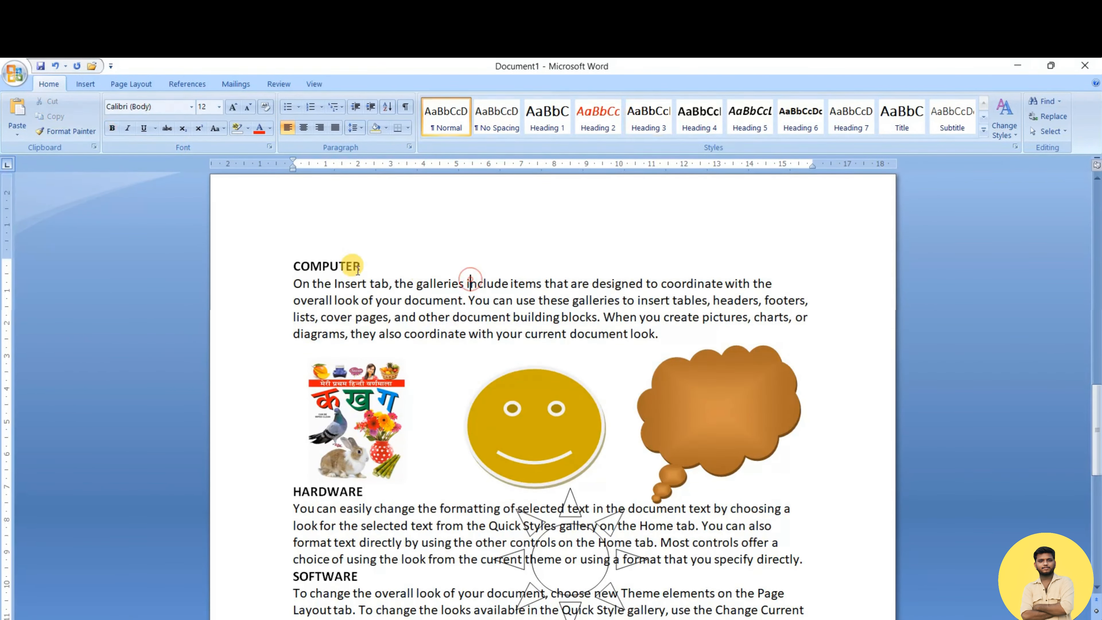
scroll(451, 299, down, 6)
scroll(456, 309, up, 7)
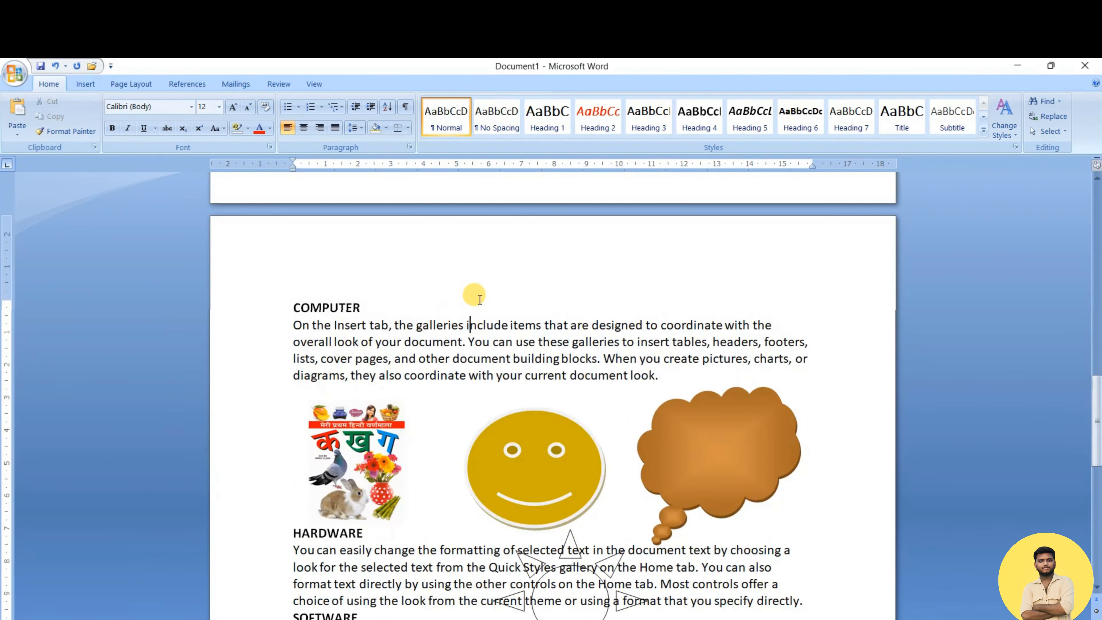
click(402, 302)
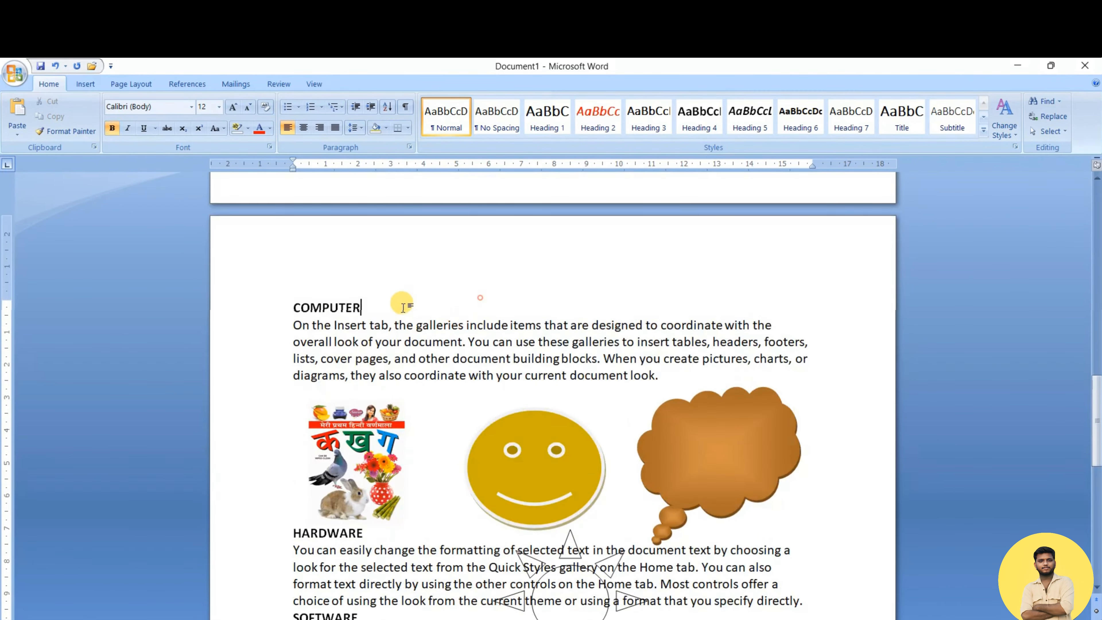
click(1051, 132)
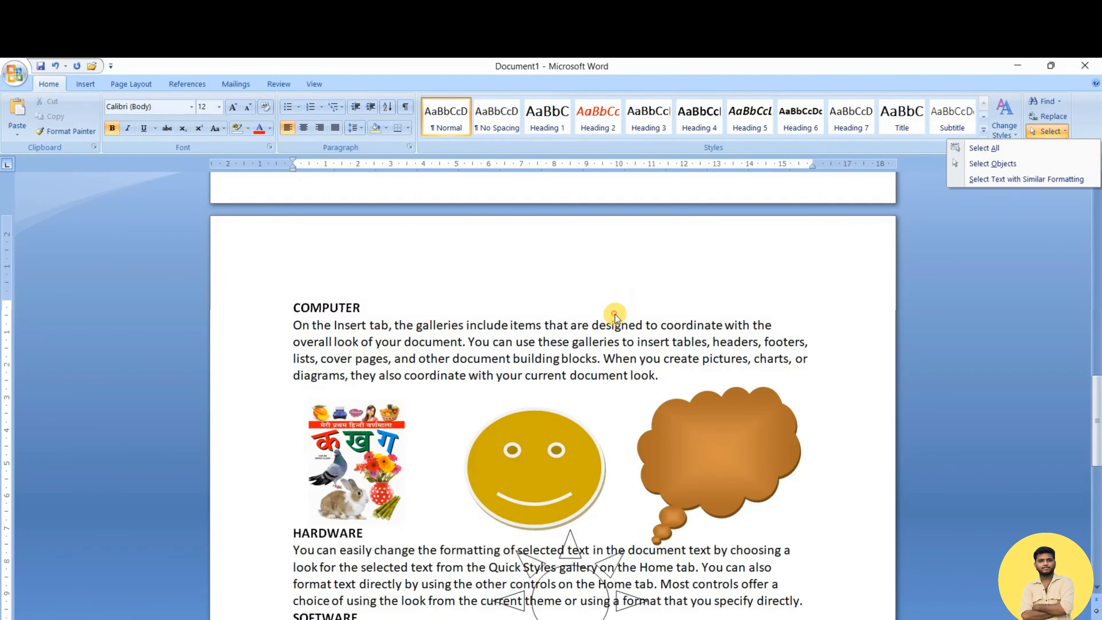
click(492, 346)
scroll(499, 347, down, 7)
scroll(507, 354, up, 16)
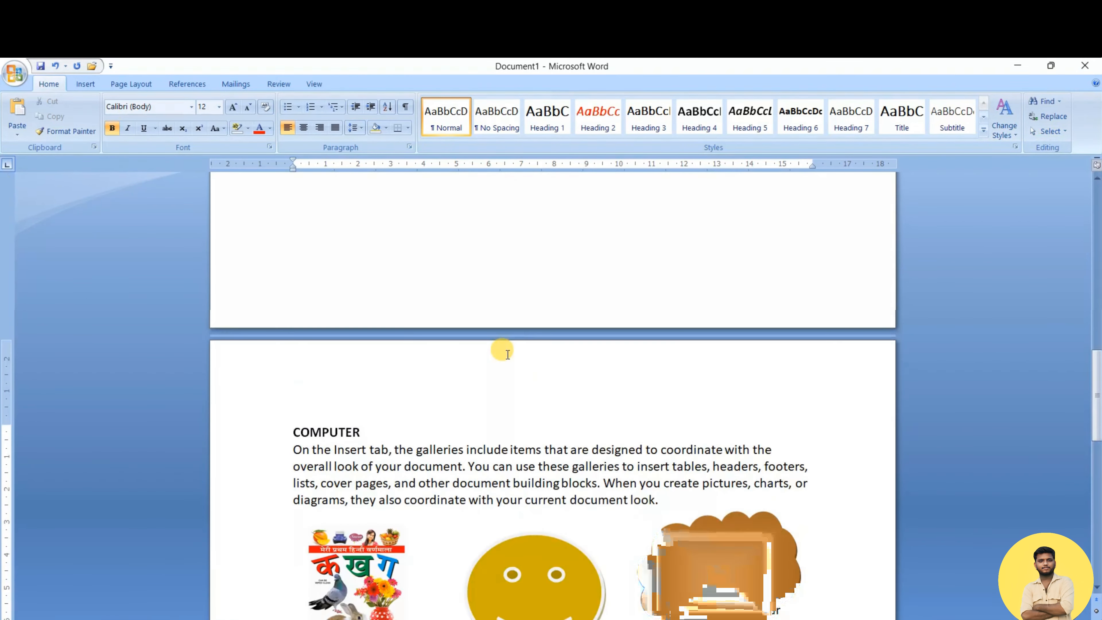
scroll(521, 378, down, 8)
scroll(535, 408, down, 8)
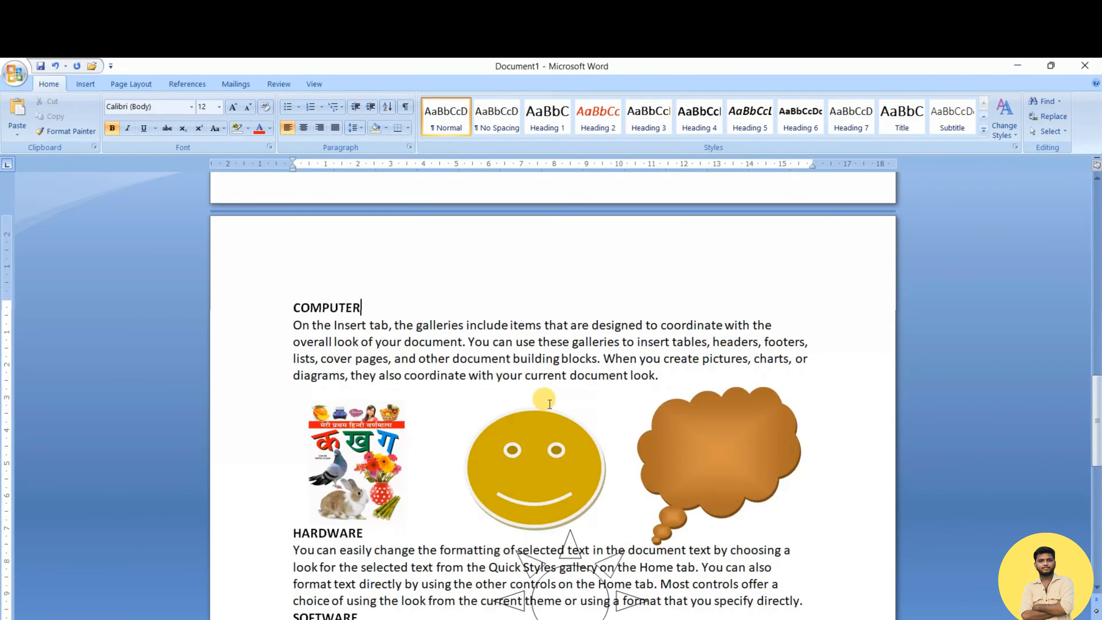
scroll(649, 382, up, 6)
scroll(607, 386, down, 4)
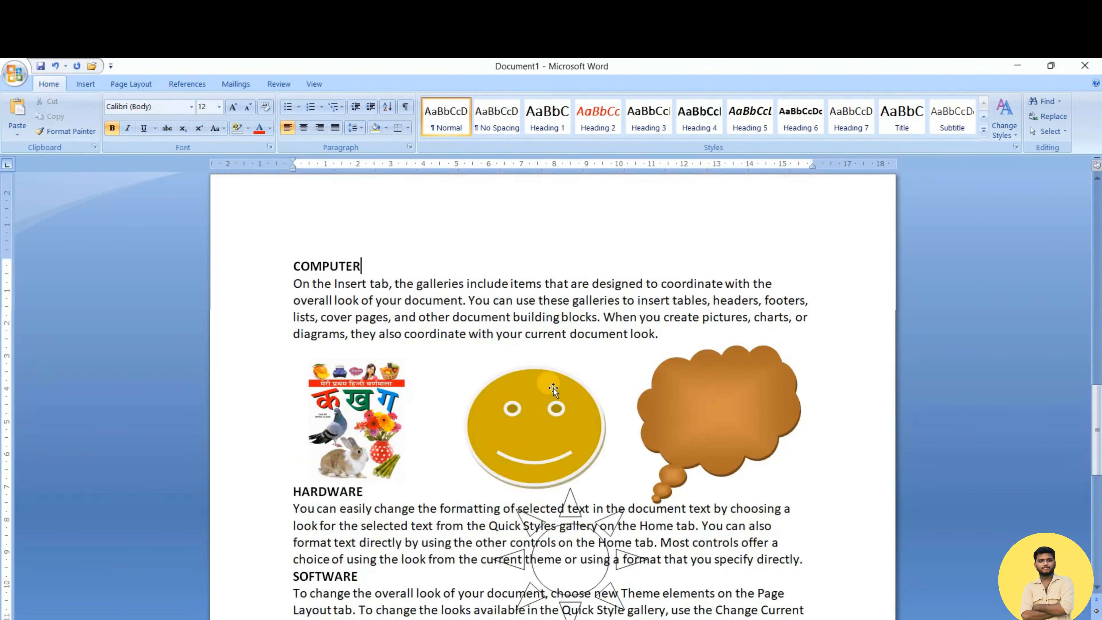
Select everything in the document, check the selection across the pages, and clear it within the COMPUTER paragraph
click(1049, 131)
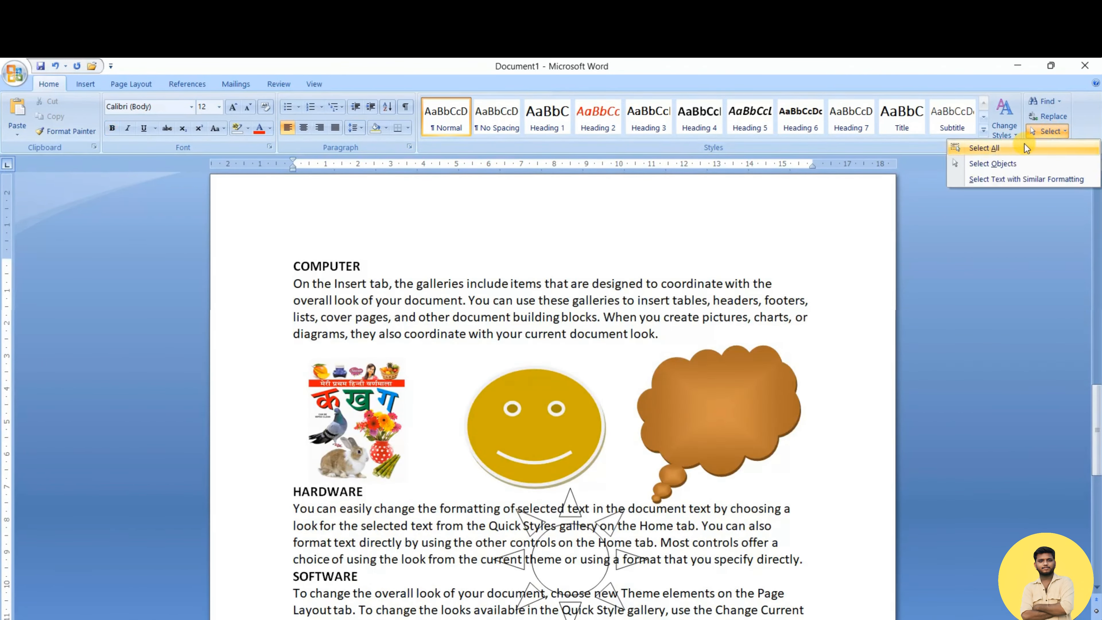
click(984, 148)
scroll(544, 346, down, 9)
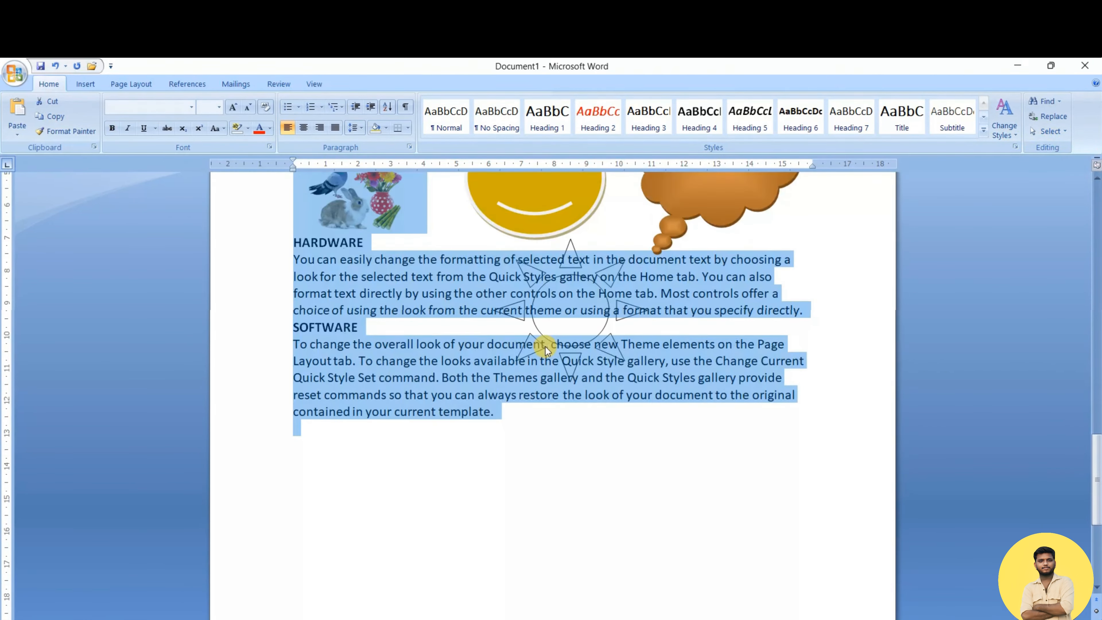
scroll(558, 368, up, 18)
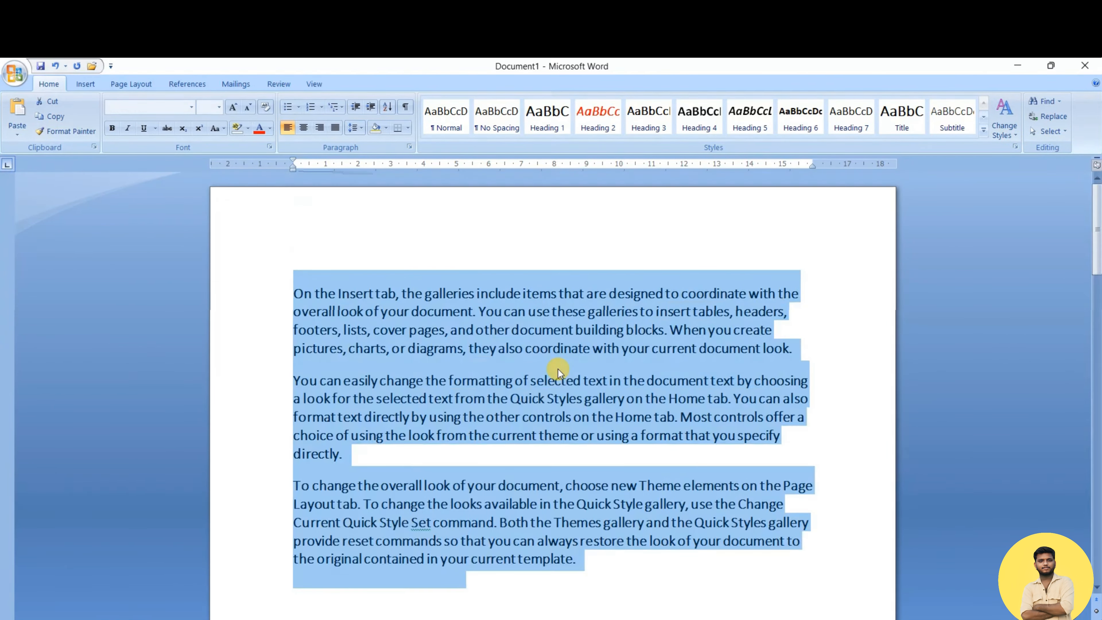
scroll(558, 368, down, 10)
click(613, 342)
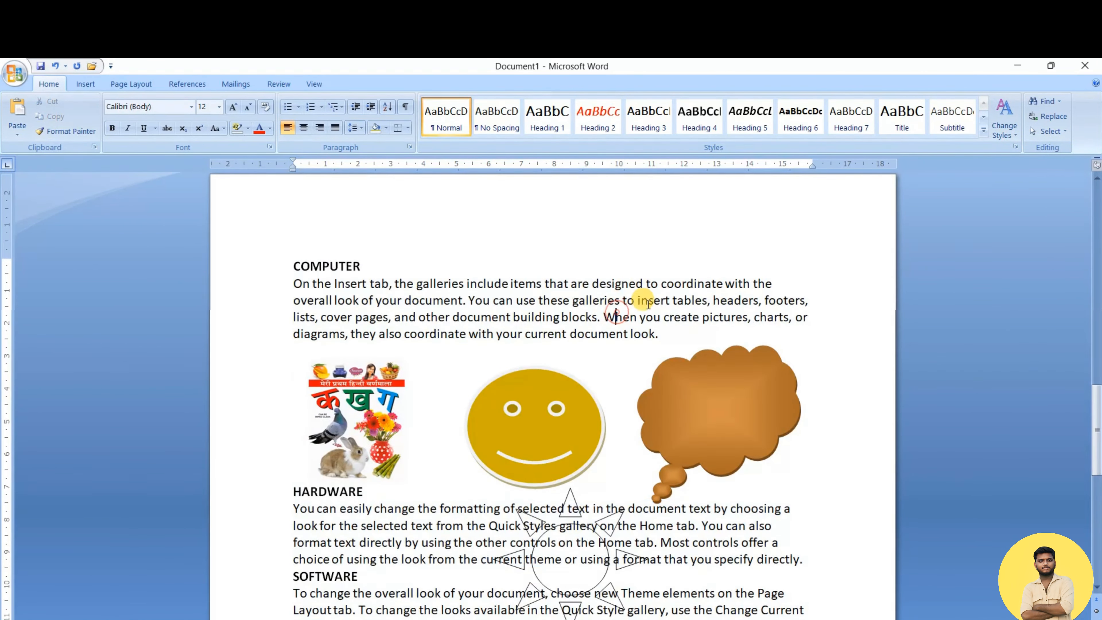
click(1047, 133)
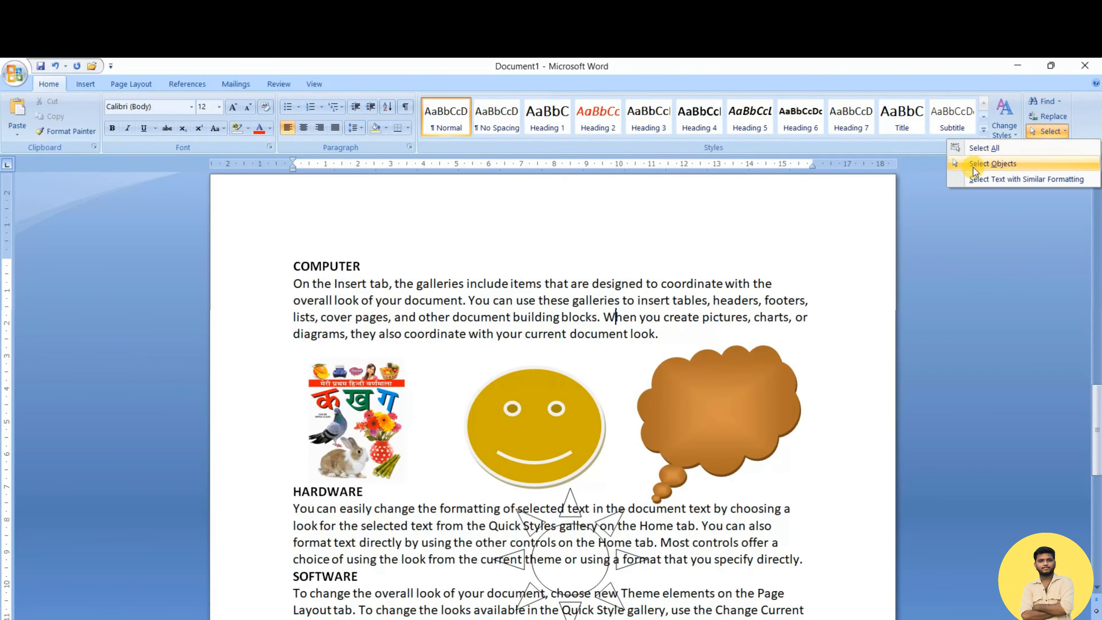
click(994, 163)
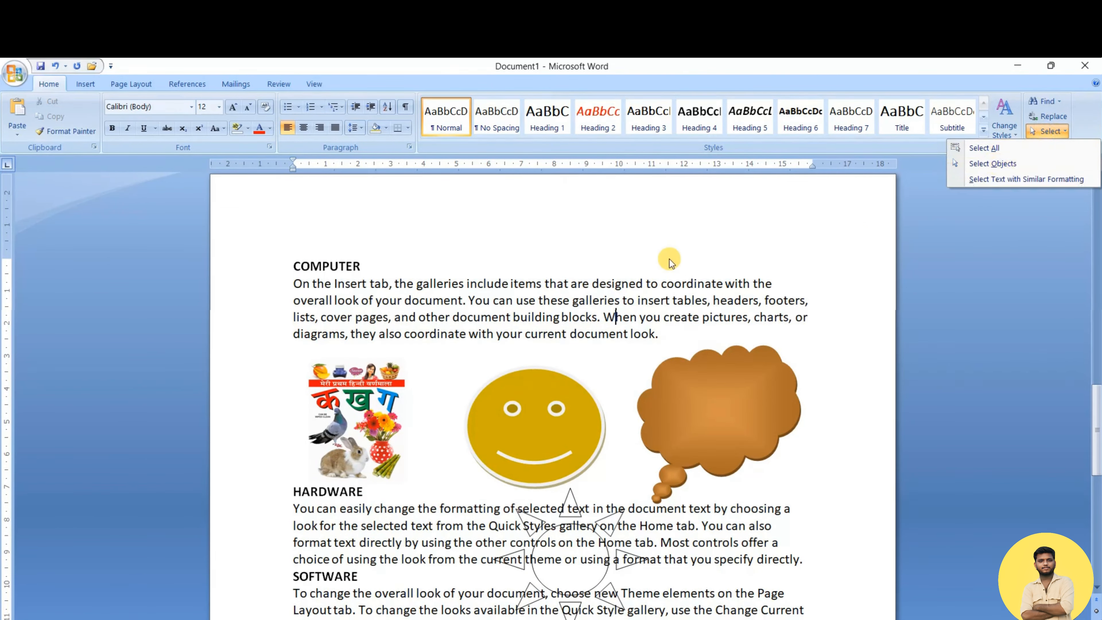
scroll(602, 304, down, 3)
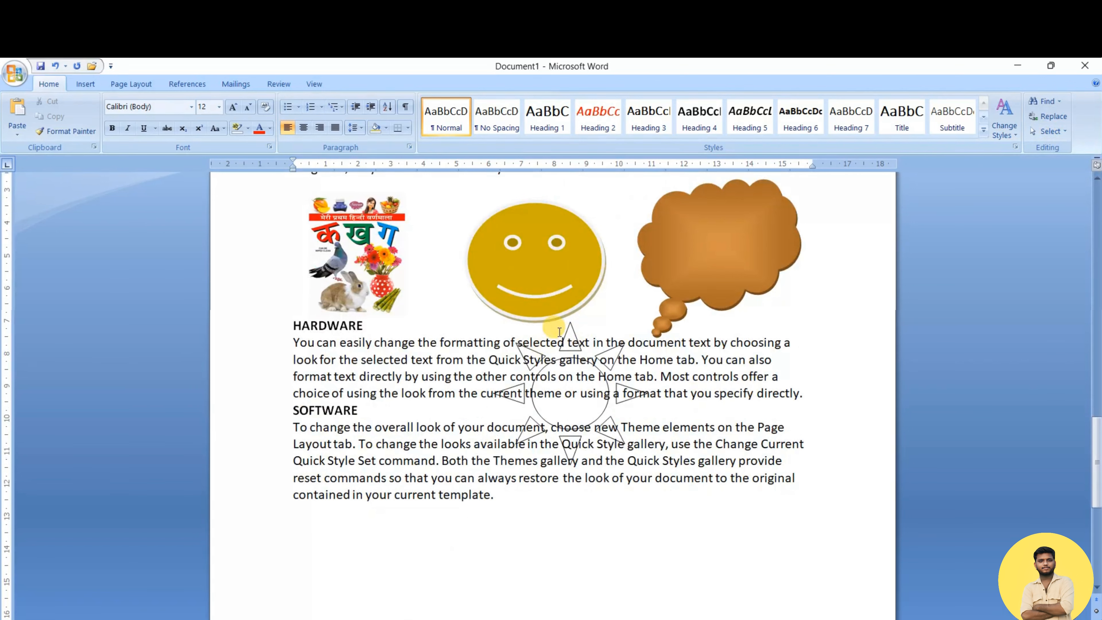
scroll(594, 347, up, 4)
click(570, 342)
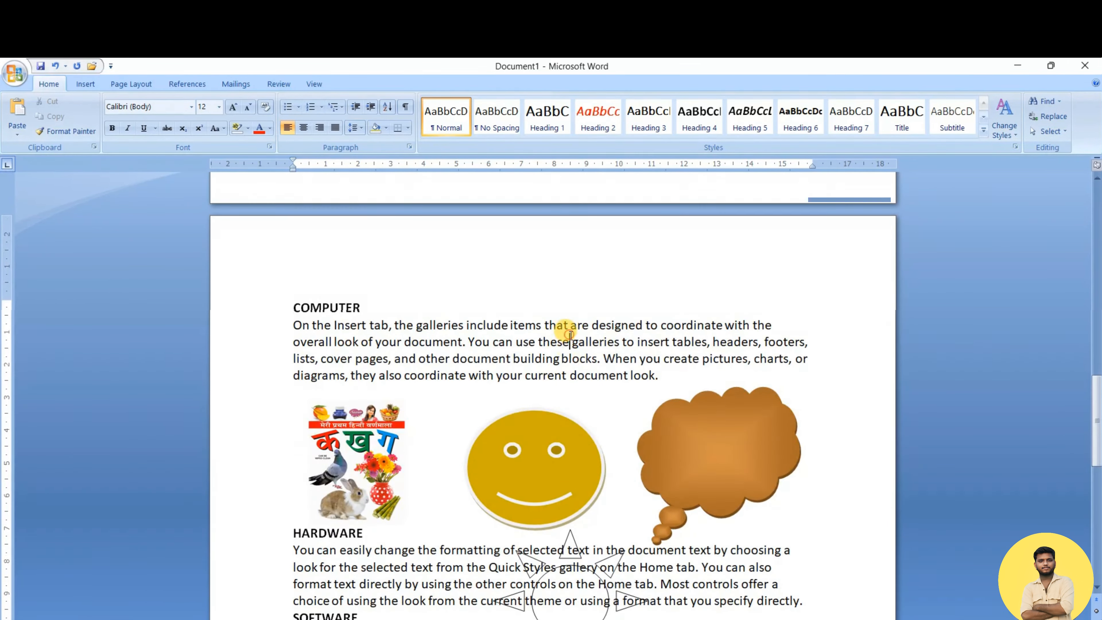
scroll(558, 459, down, 2)
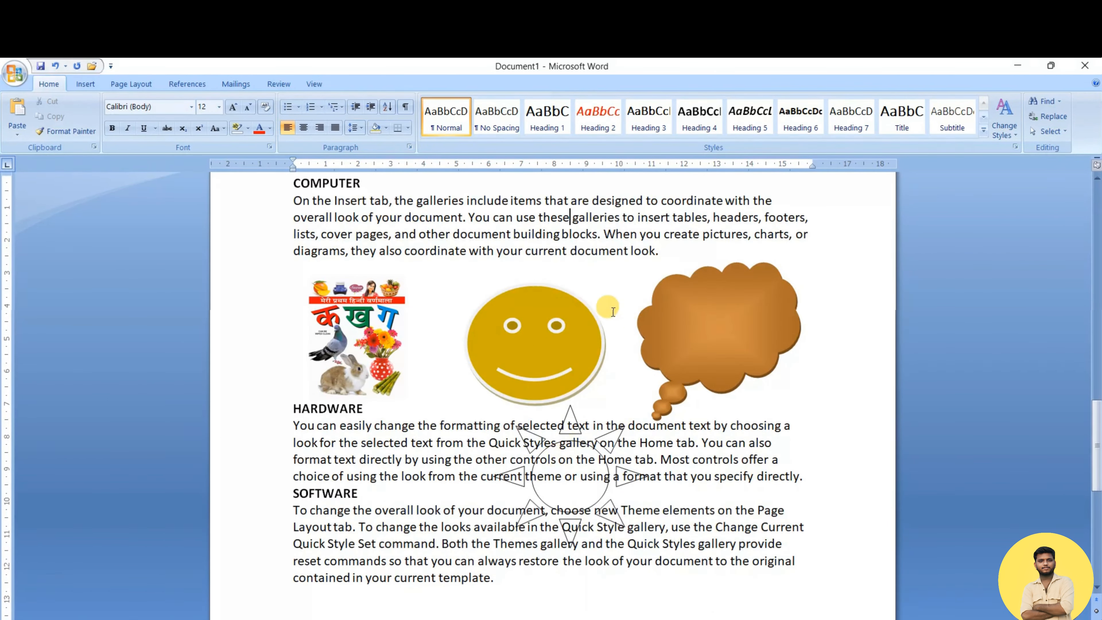
Select the word "document" before "building blocks" in the COMPUTER paragraph and clear the selection
double_click(580, 218)
double_click(481, 233)
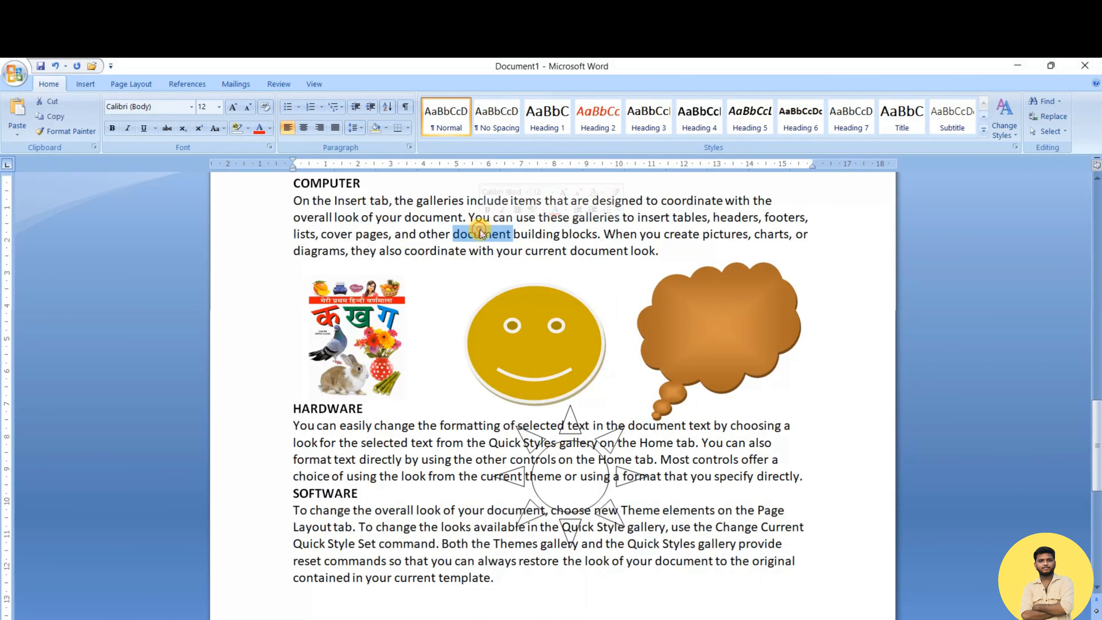
scroll(650, 233, up, 2)
click(640, 299)
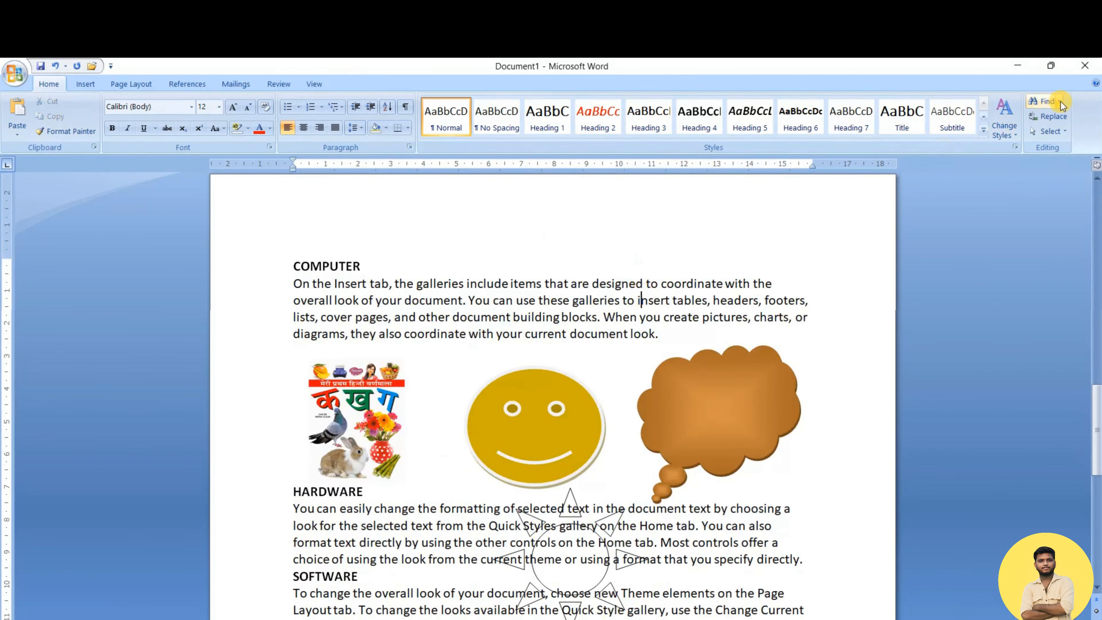
Turn on Select Objects and select the smiley face and the cloud callout together with one selection frame
click(1069, 130)
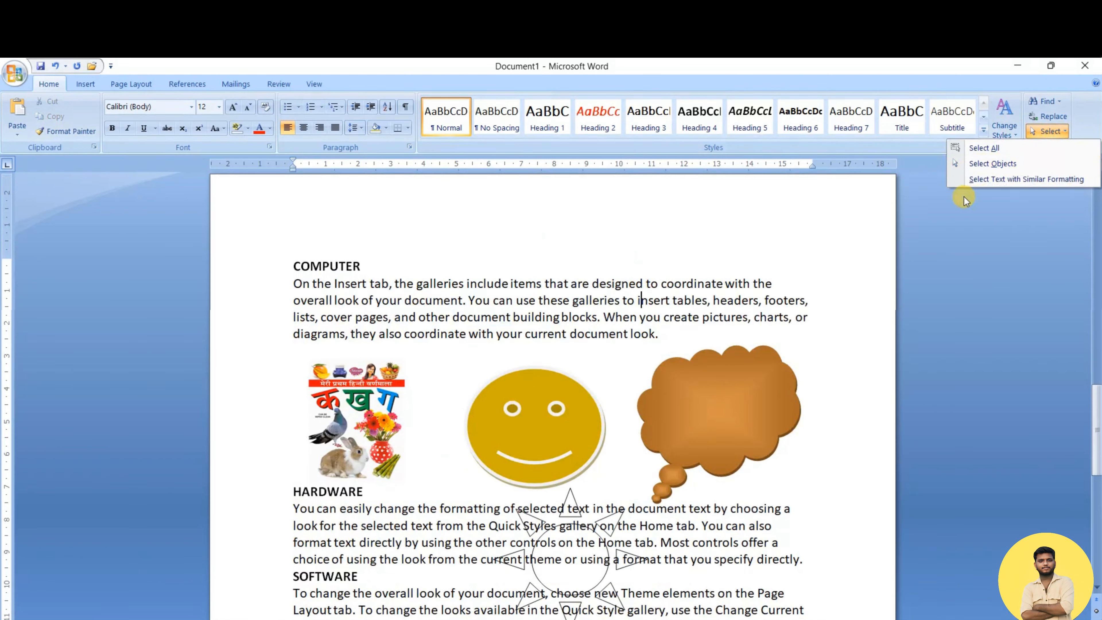
click(989, 165)
scroll(668, 264, down, 3)
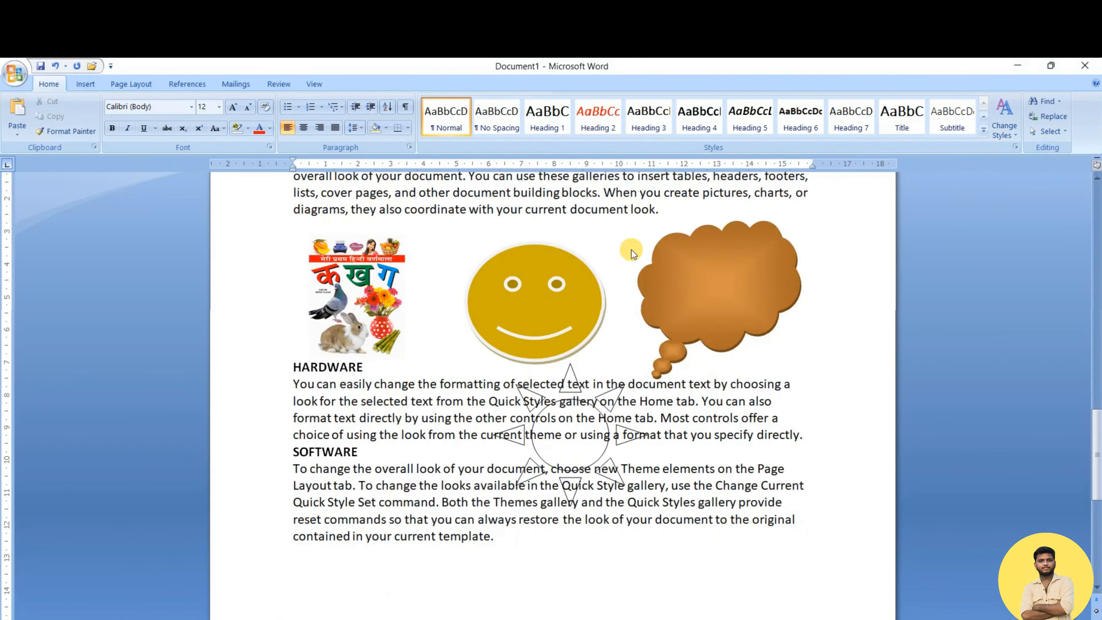
mouse_move(452, 192)
mouse_down()
mouse_move(657, 352)
mouse_move(819, 386)
mouse_up()
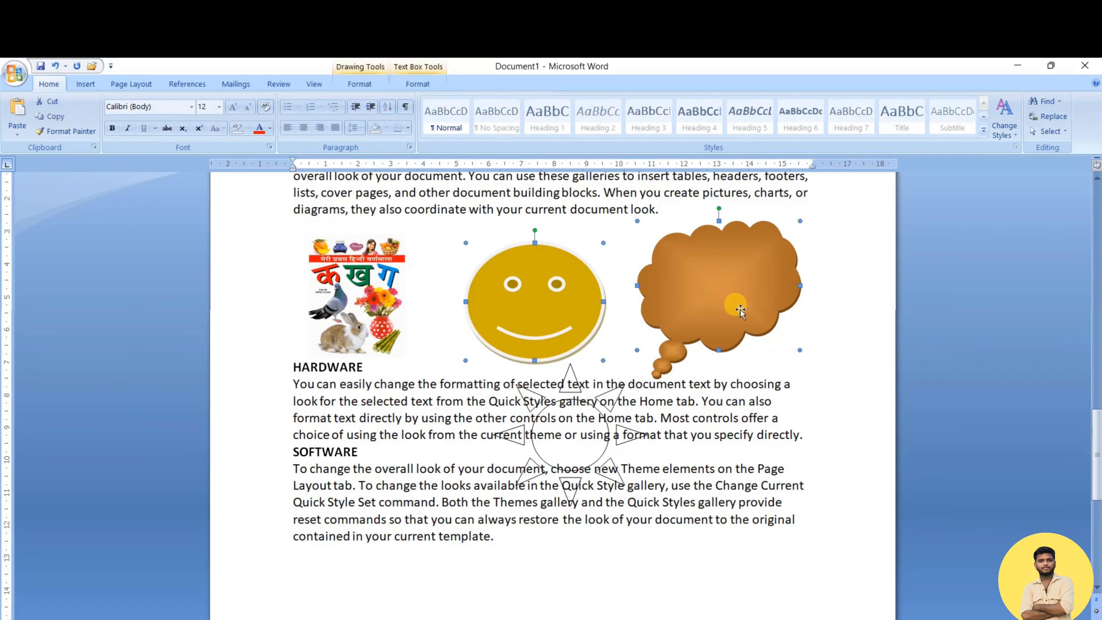
Clear the joint selection and select the smiley face and the cloud callout one at a time
click(524, 177)
click(536, 311)
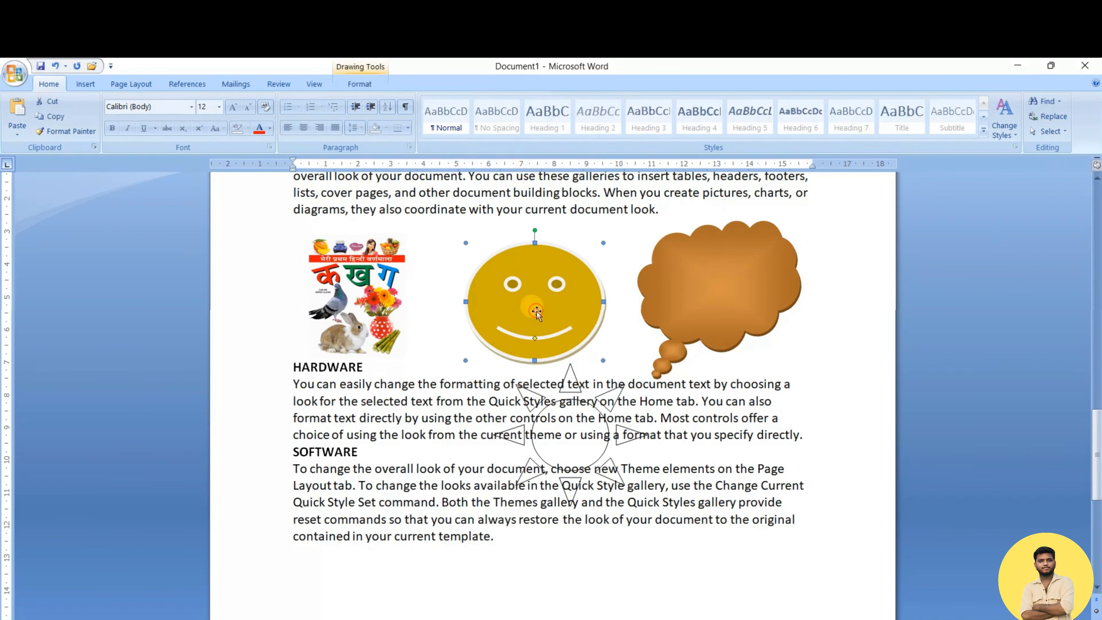
click(665, 251)
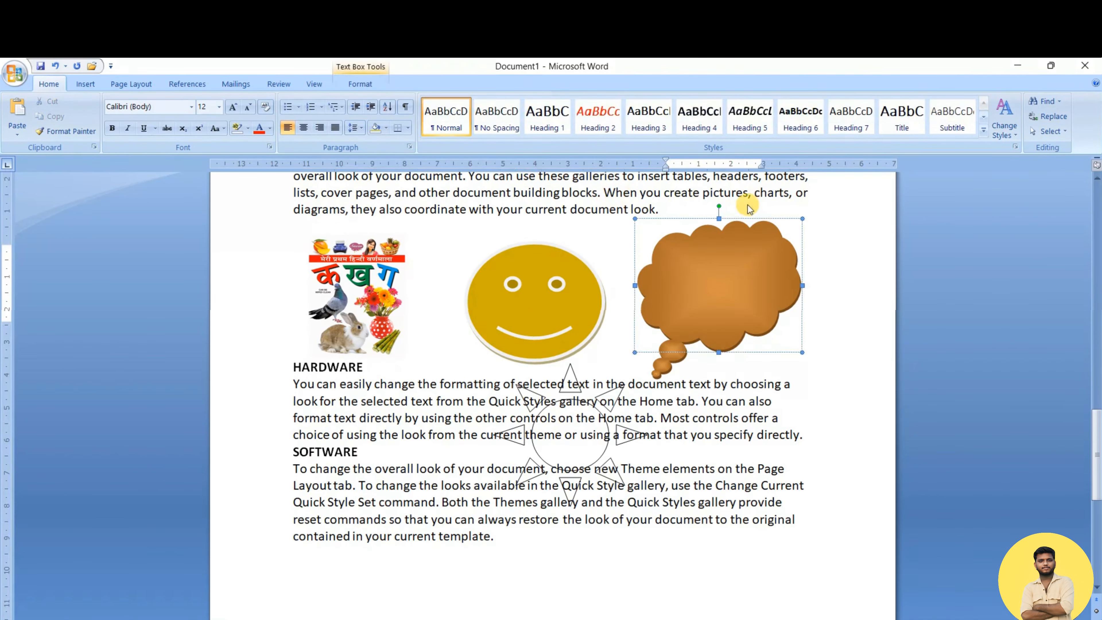
Turn off Select Objects to return to the normal text cursor
scroll(771, 273, down, 3)
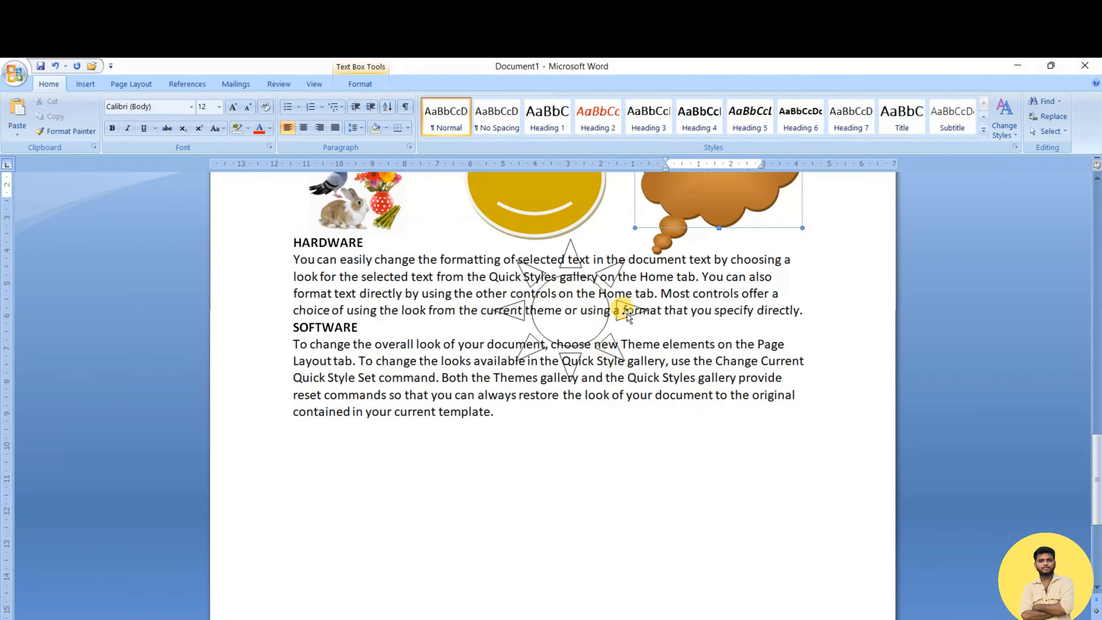
click(1049, 131)
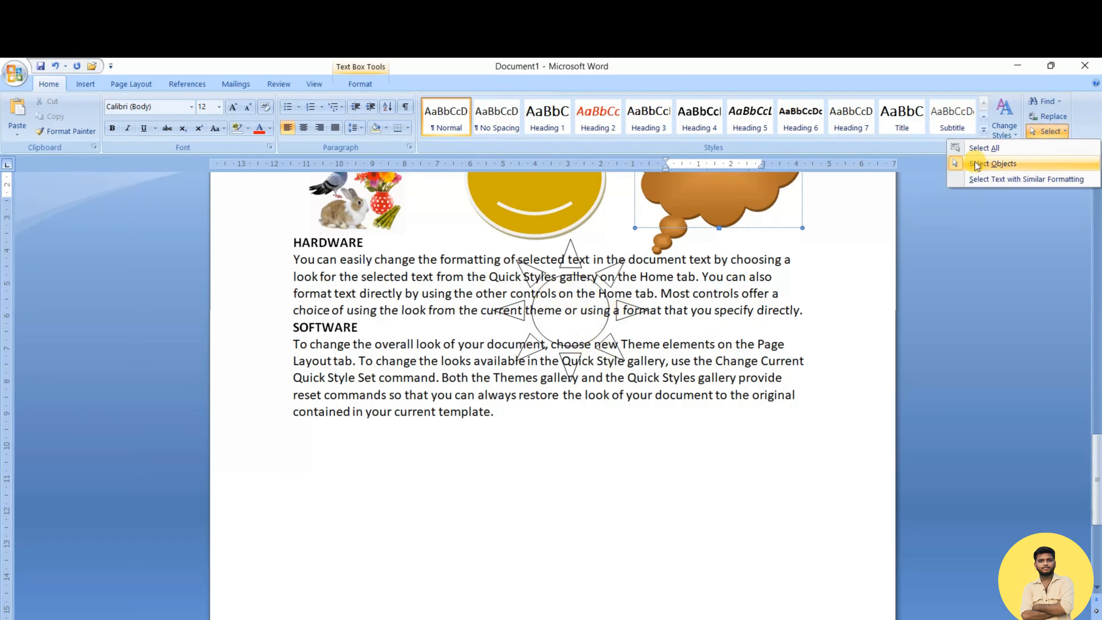
click(994, 165)
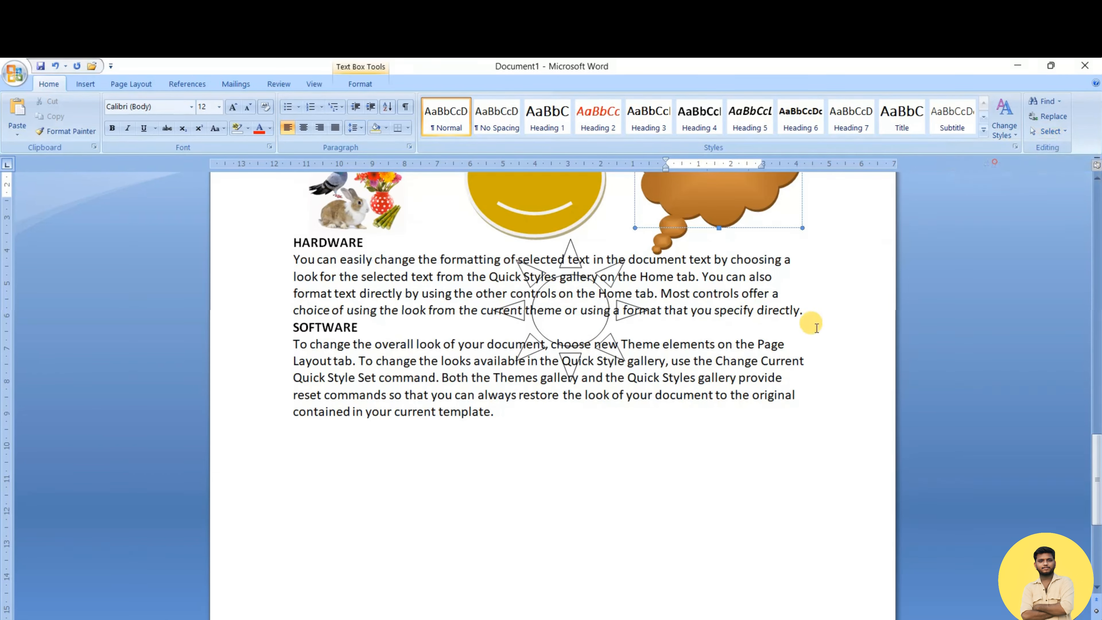
Select the sun shape overlapping the HARDWARE and SOFTWARE text, and return to the text inside it
click(733, 375)
click(579, 315)
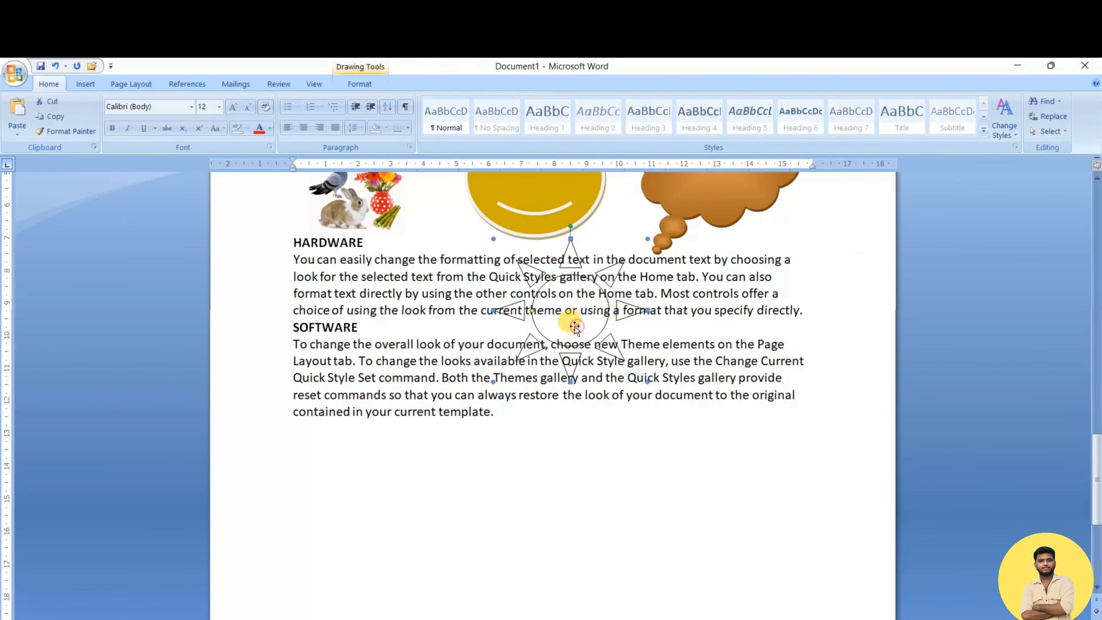
click(547, 317)
click(515, 318)
click(571, 314)
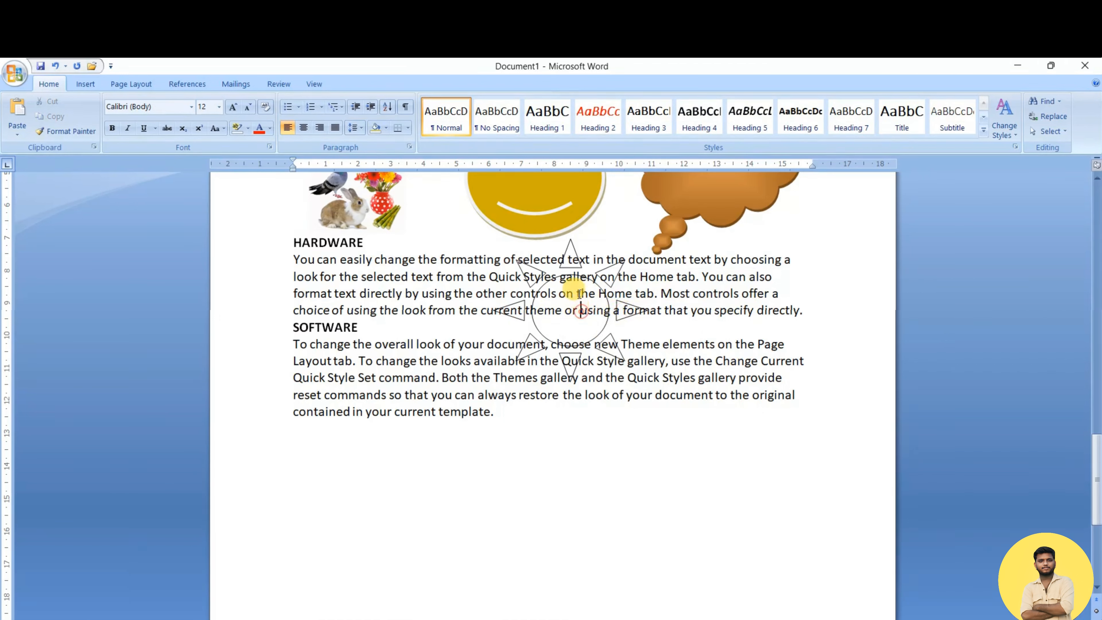
Turn on Select Objects, then move the sun shape slightly down and left over the HARDWARE and SOFTWARE text and deselect it
click(646, 360)
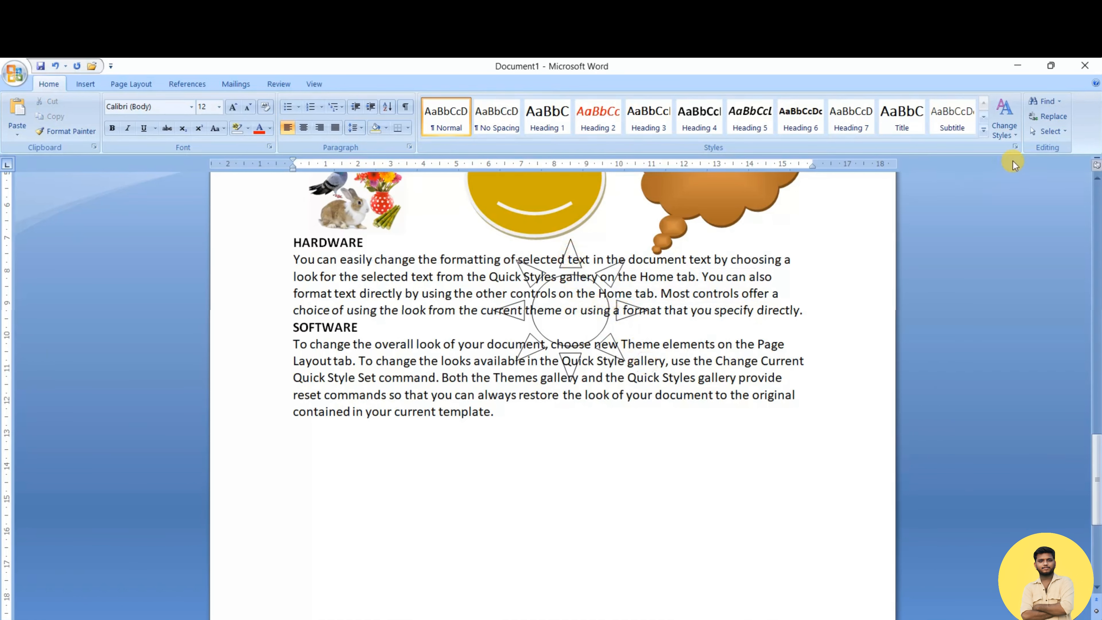
click(1047, 131)
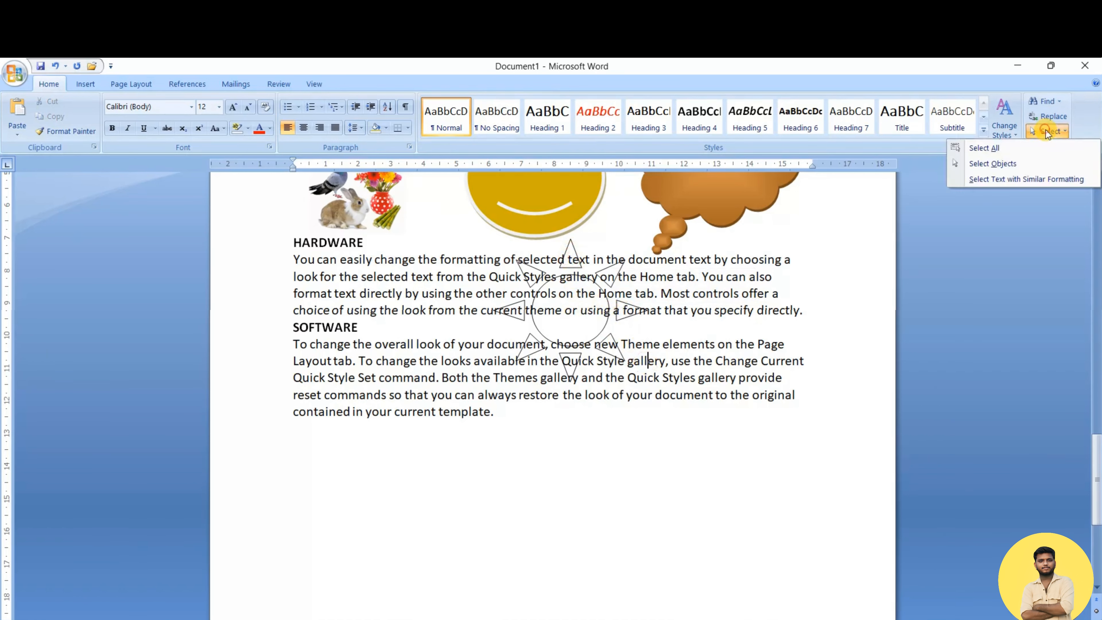
click(1012, 167)
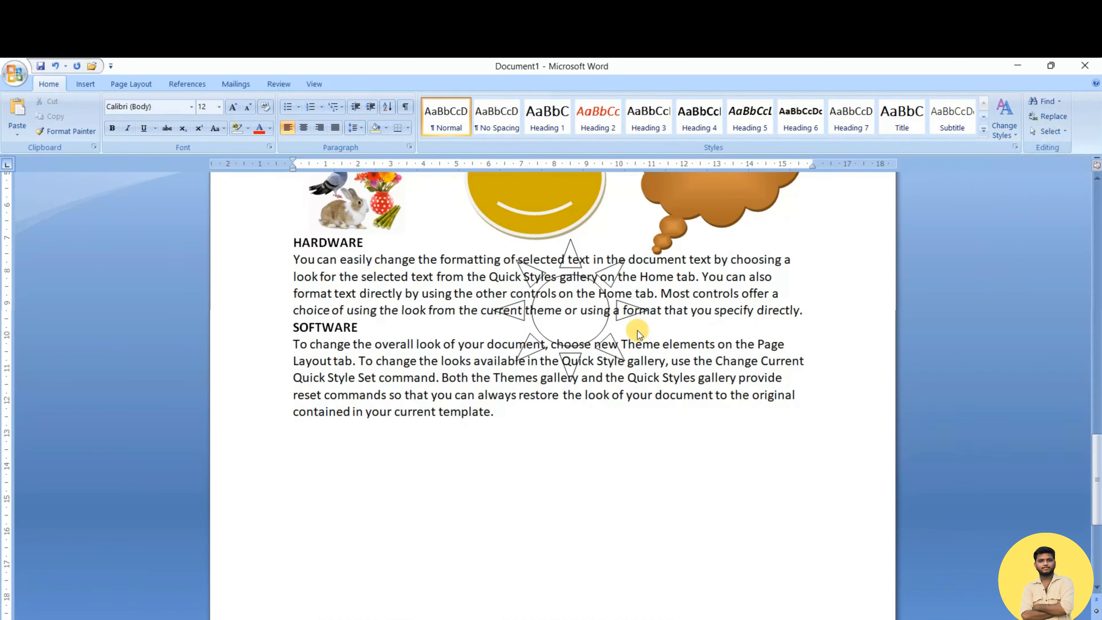
click(591, 324)
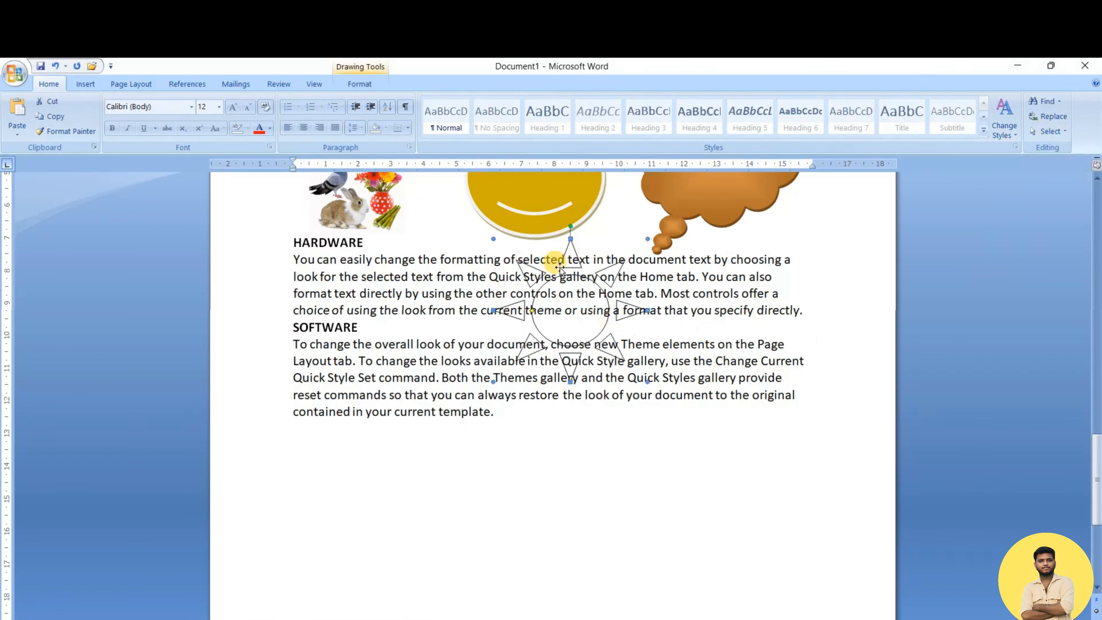
drag(575, 324, 613, 325)
drag(615, 324, 559, 320)
click(1045, 137)
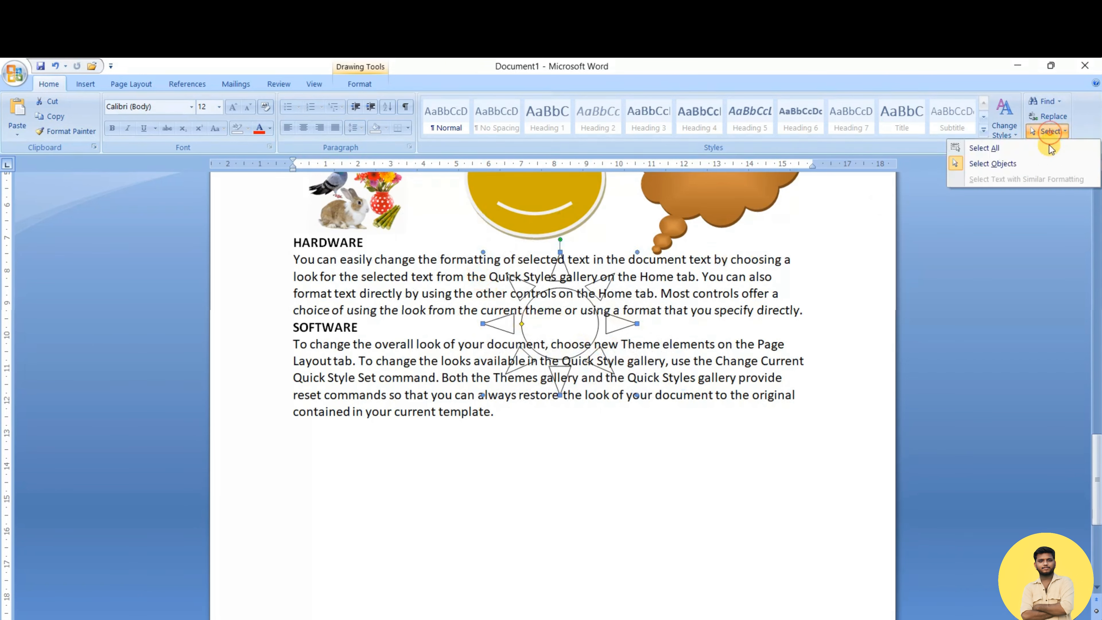
click(709, 351)
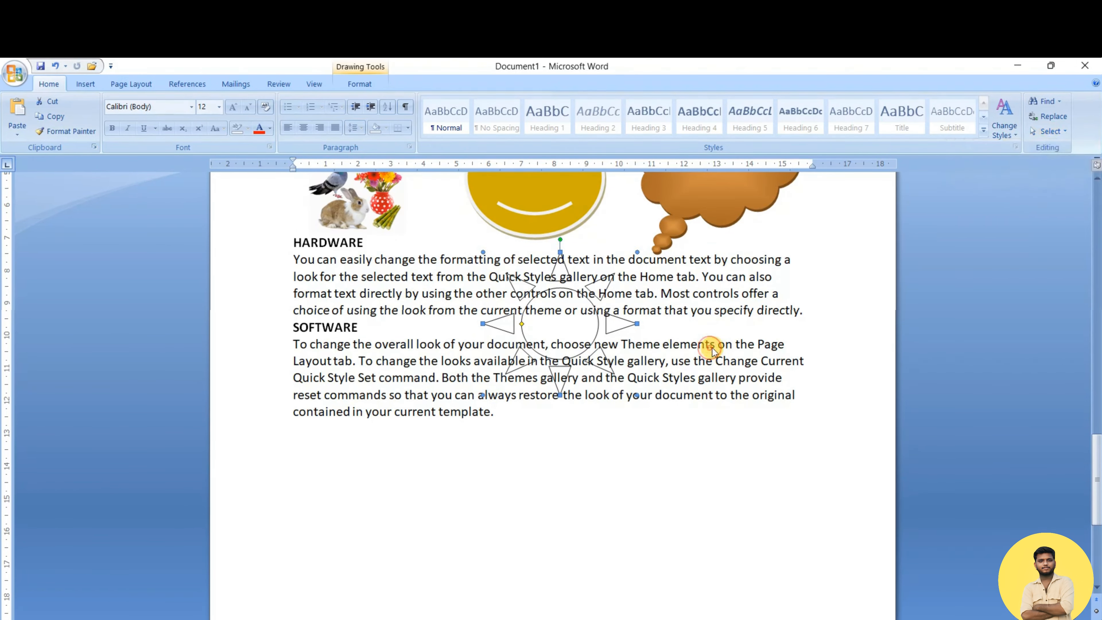
click(723, 323)
Examine the COMPUTER, HARDWARE and SOFTWARE headings and the option for selecting text with similar formatting
scroll(726, 329, up, 7)
scroll(726, 330, down, 3)
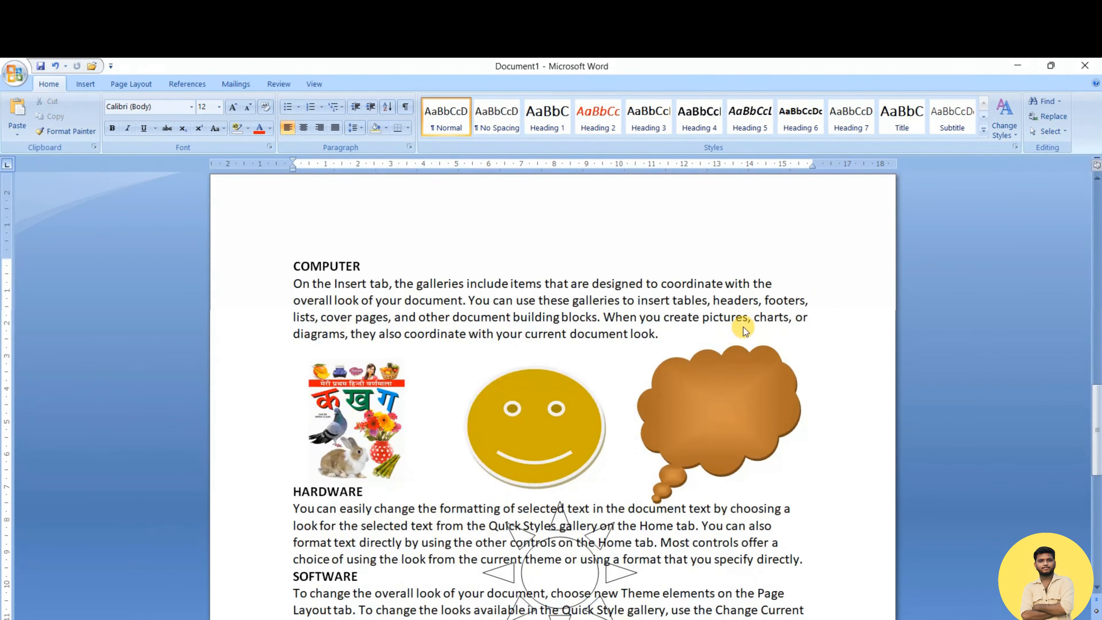
click(1048, 134)
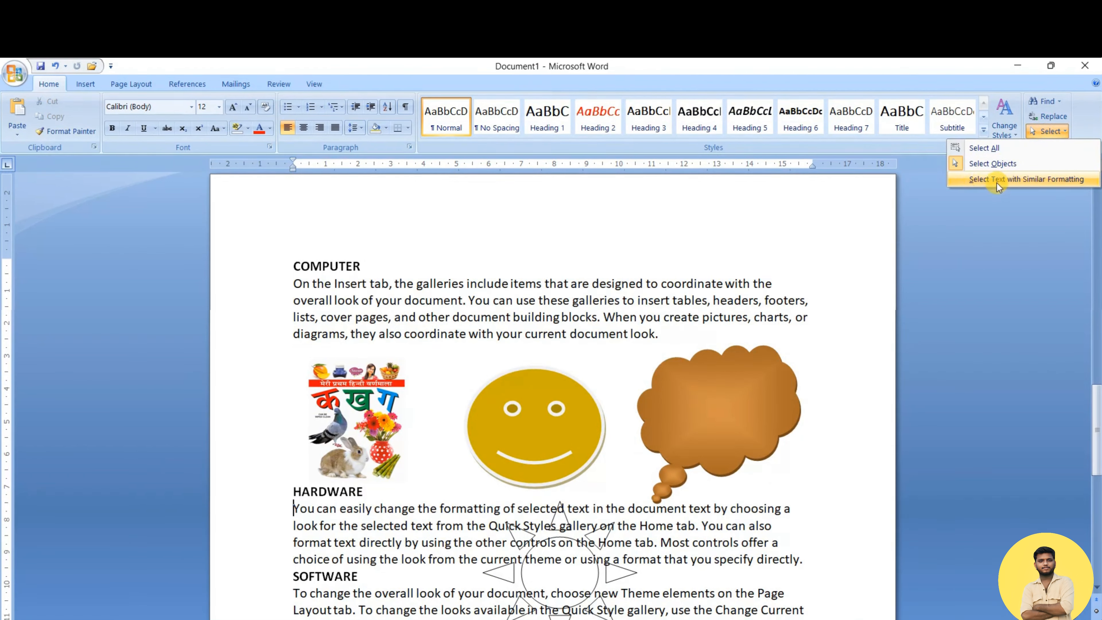
click(635, 301)
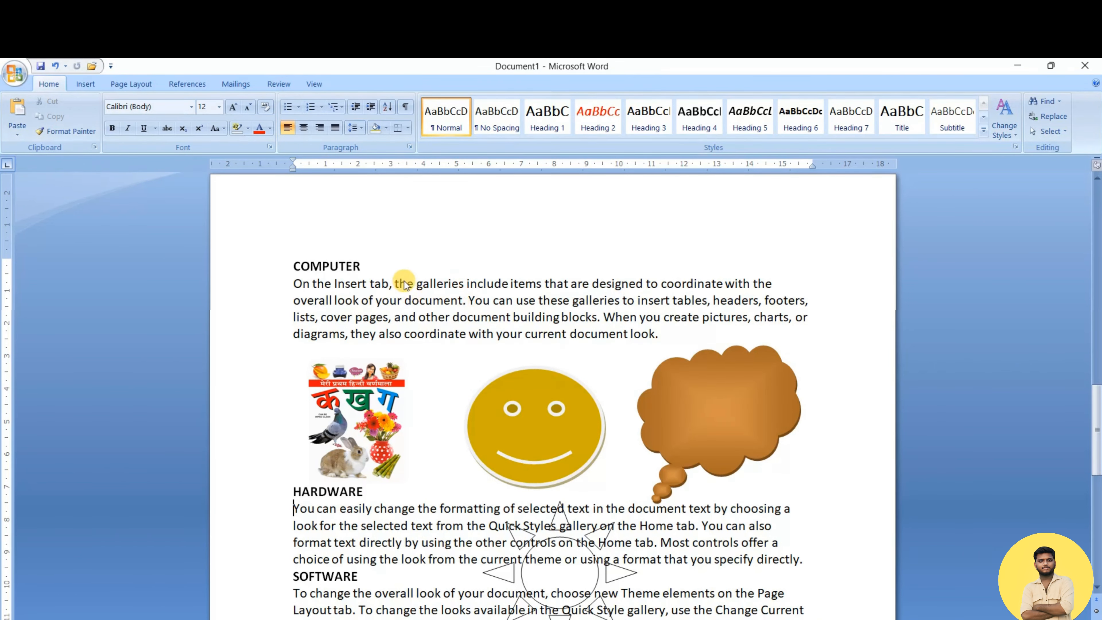
scroll(390, 284, down, 1)
scroll(368, 281, up, 1)
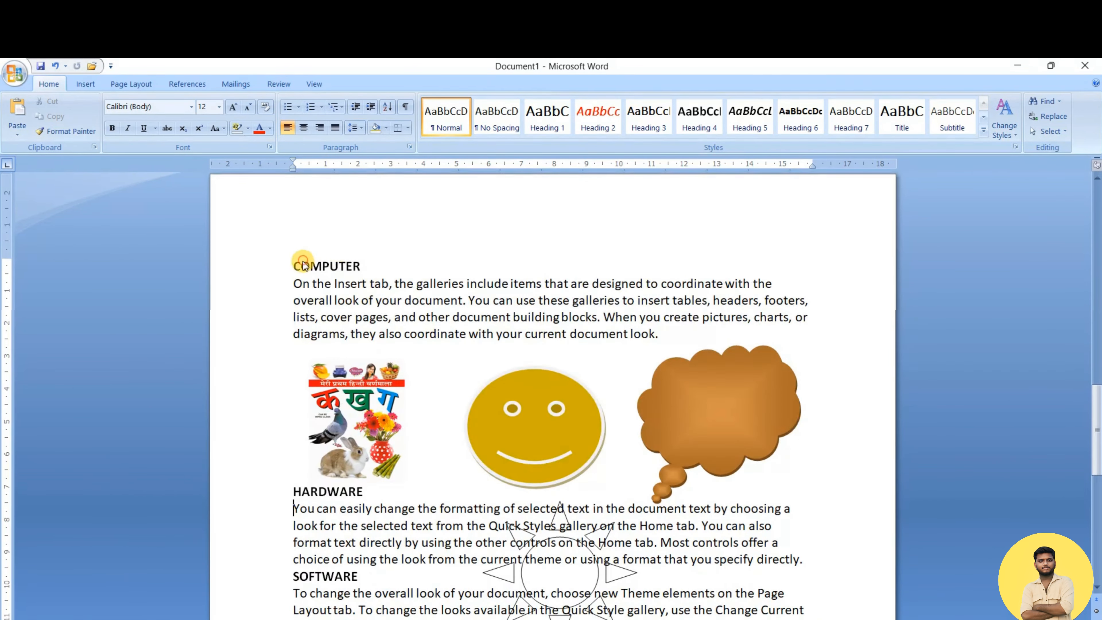
scroll(334, 282, down, 4)
click(322, 281)
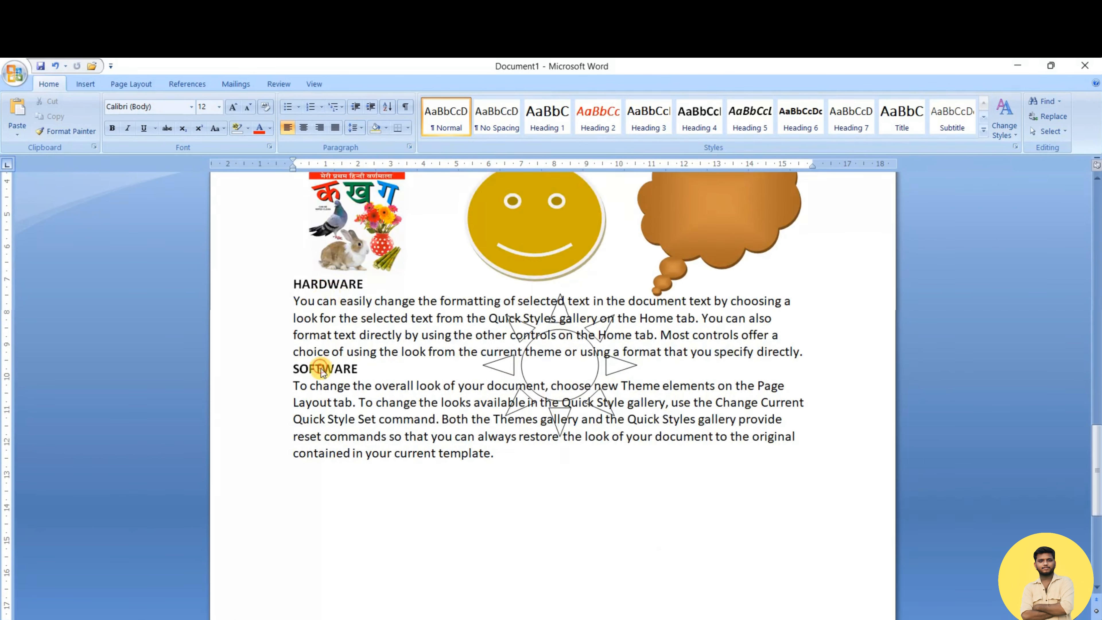
scroll(321, 371, up, 6)
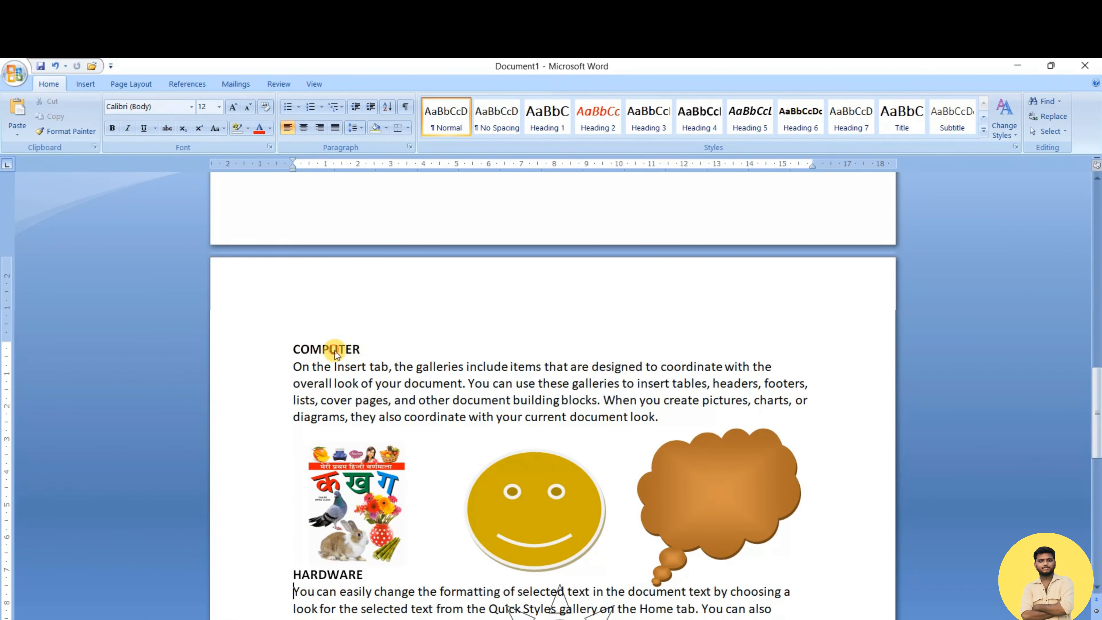
Turn off Select Objects, highlight the COMPUTER heading to check its bold formatting, and clear the highlight
click(1050, 131)
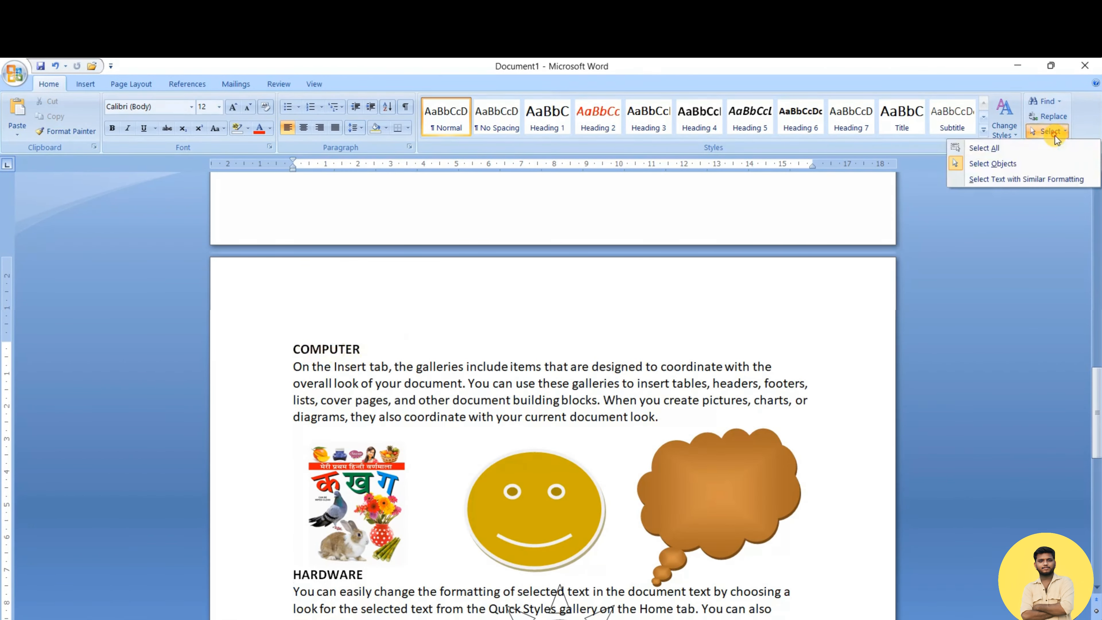
click(987, 167)
drag(380, 349, 283, 348)
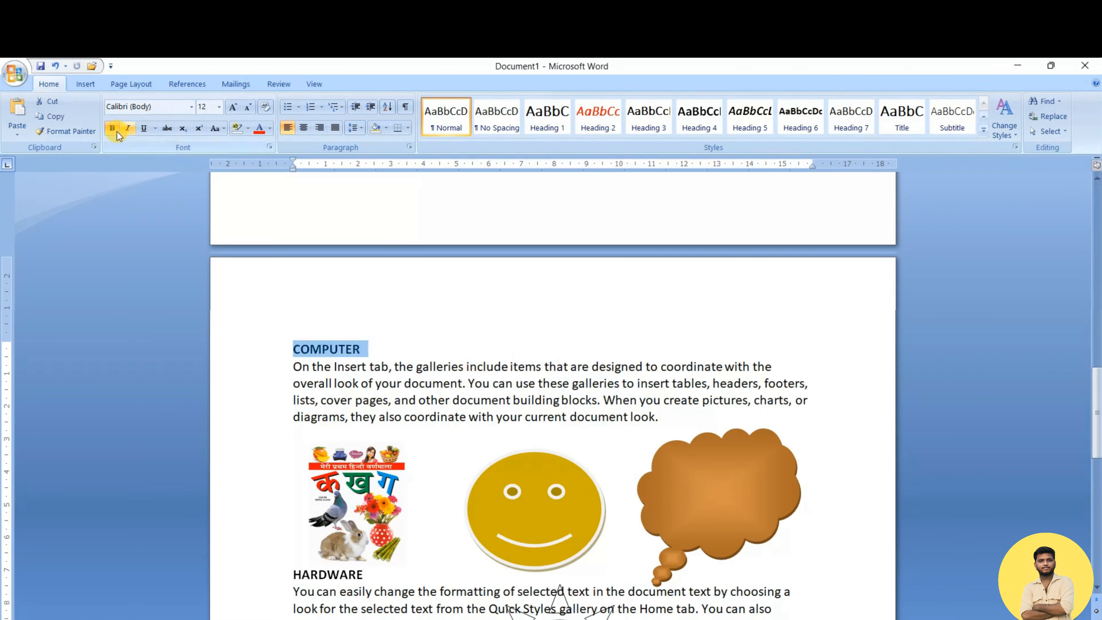
click(489, 384)
Compare the formatting of the HARDWARE and COMPUTER headings by placing the text cursor in them
scroll(489, 384, down, 6)
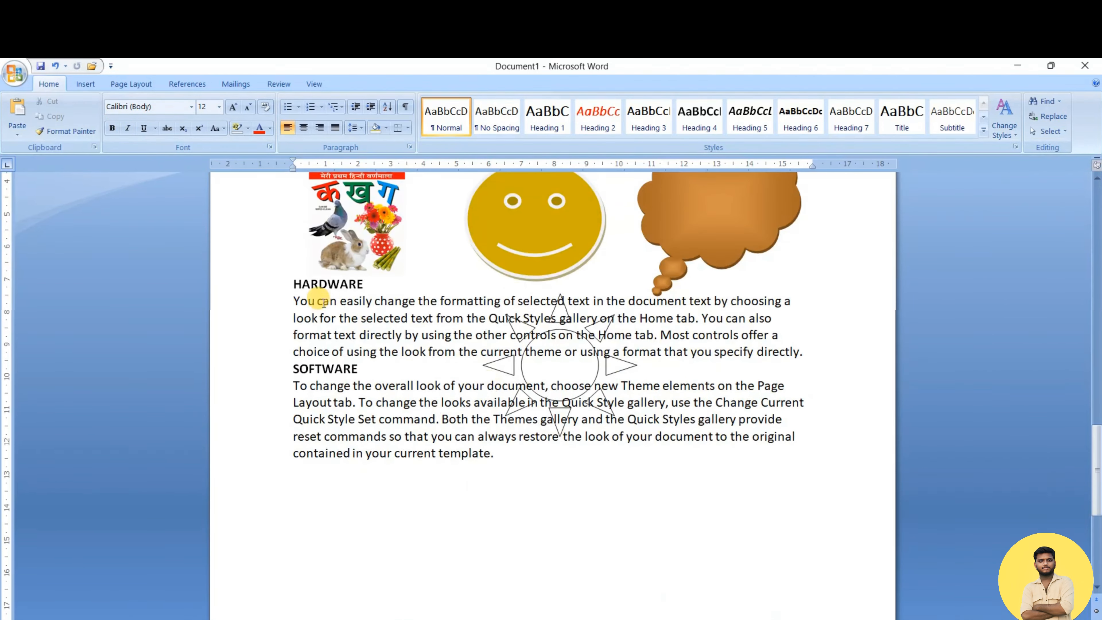
click(367, 284)
scroll(362, 371, up, 6)
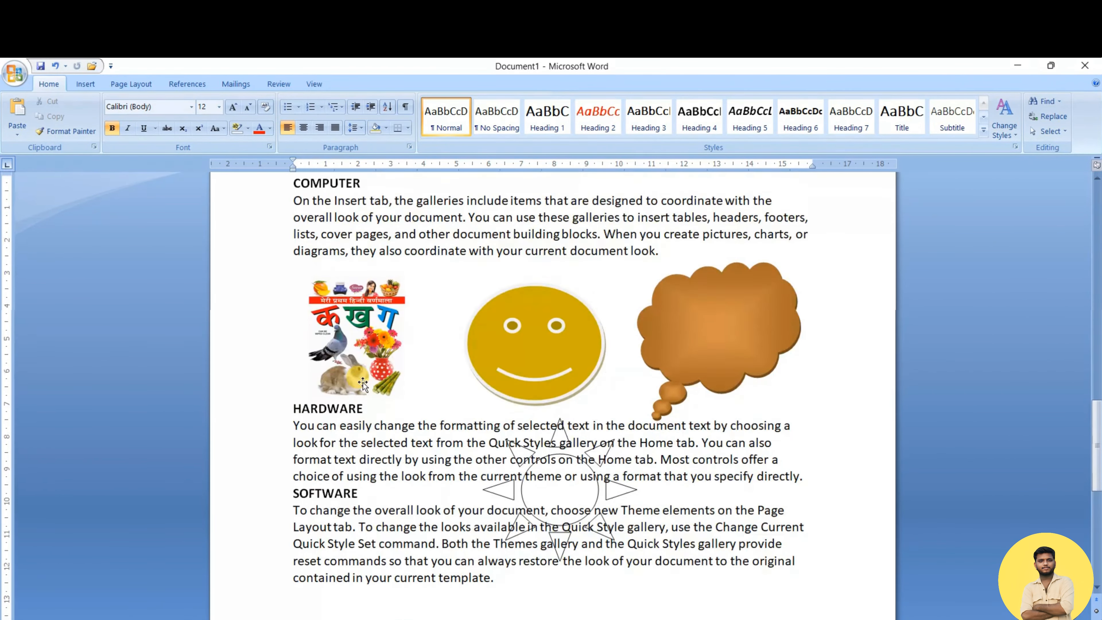
scroll(349, 374, down, 5)
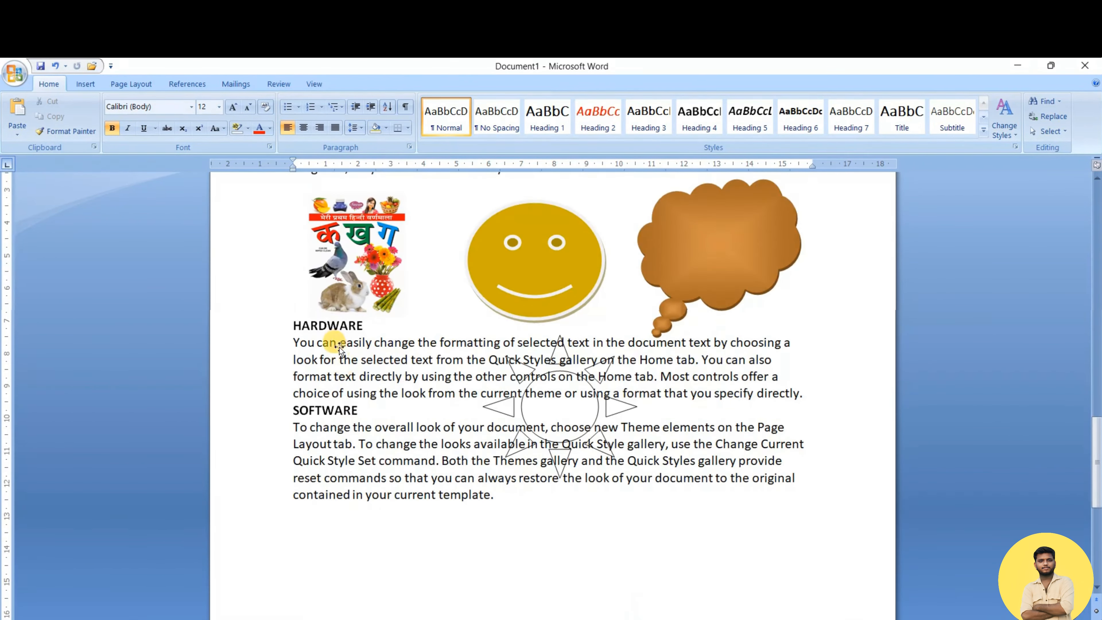
scroll(338, 304, up, 5)
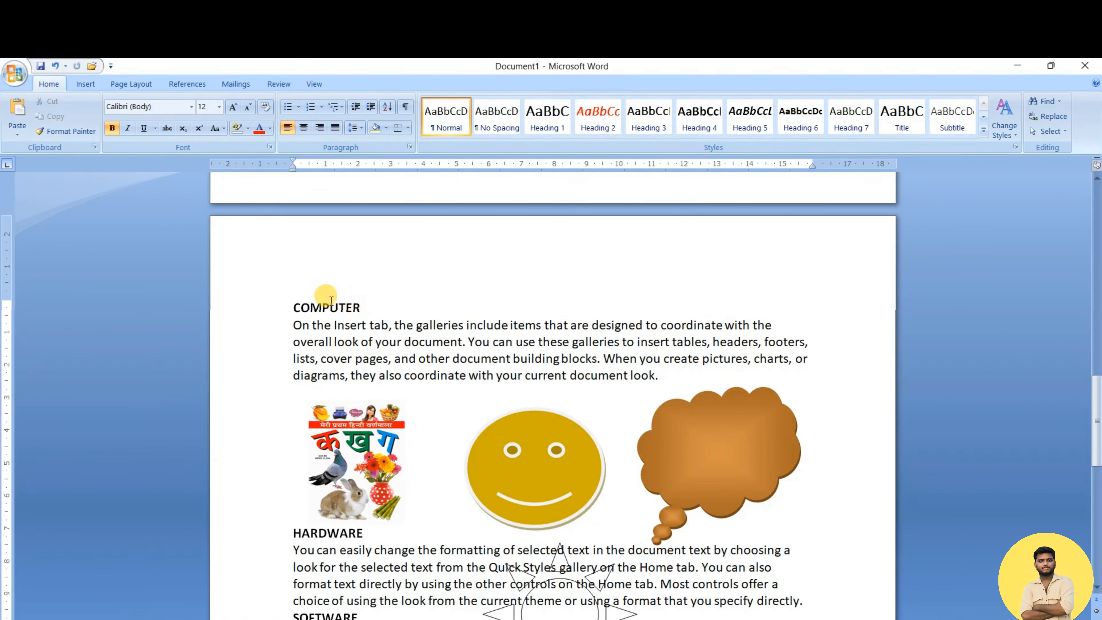
scroll(331, 442, down, 3)
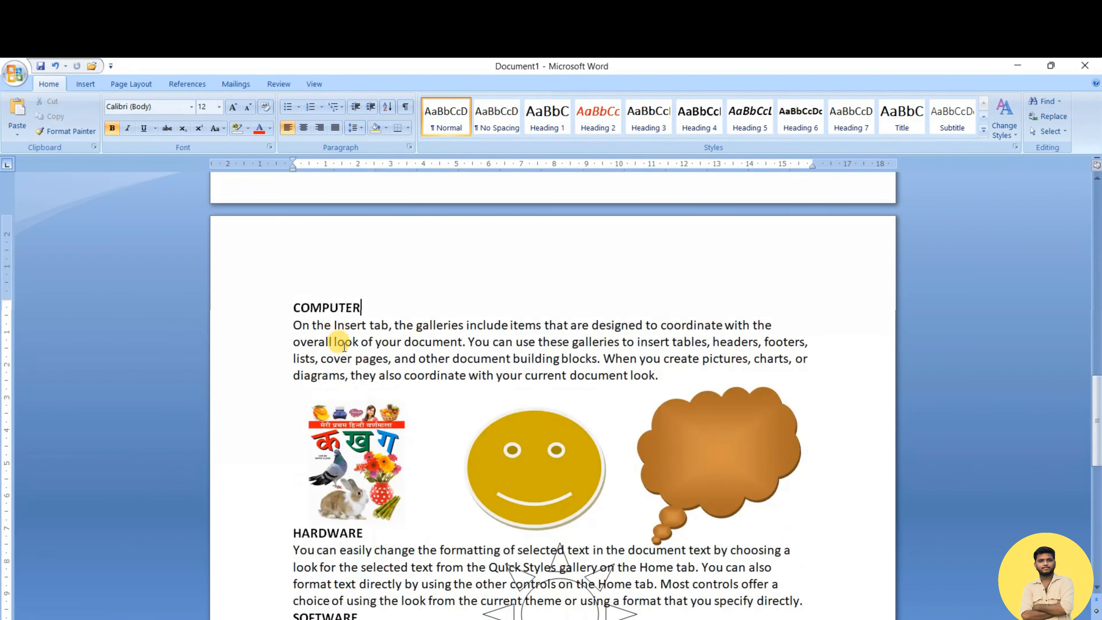
scroll(338, 369, down, 3)
scroll(360, 395, up, 3)
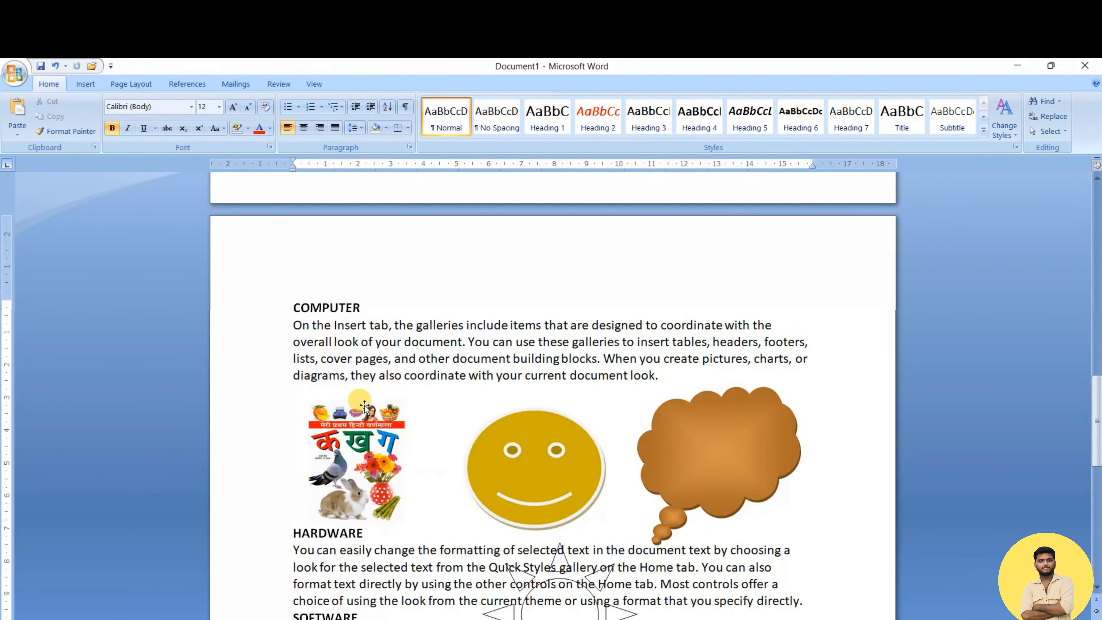
Select all text with formatting similar to the COMPUTER heading
click(330, 308)
scroll(333, 312, down, 3)
scroll(352, 408, up, 4)
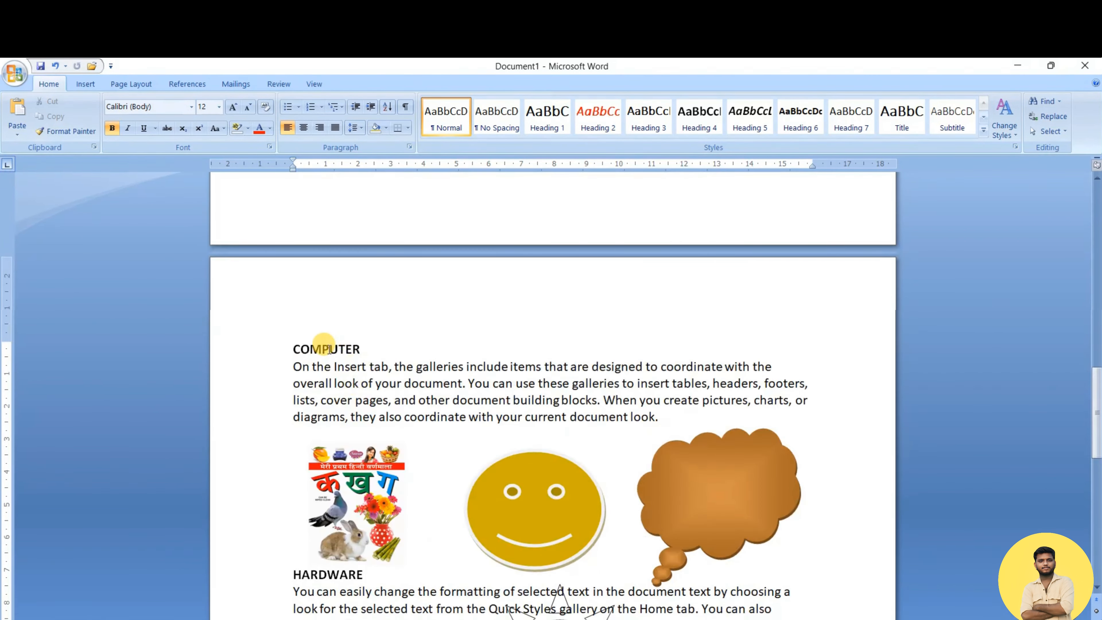
click(1051, 131)
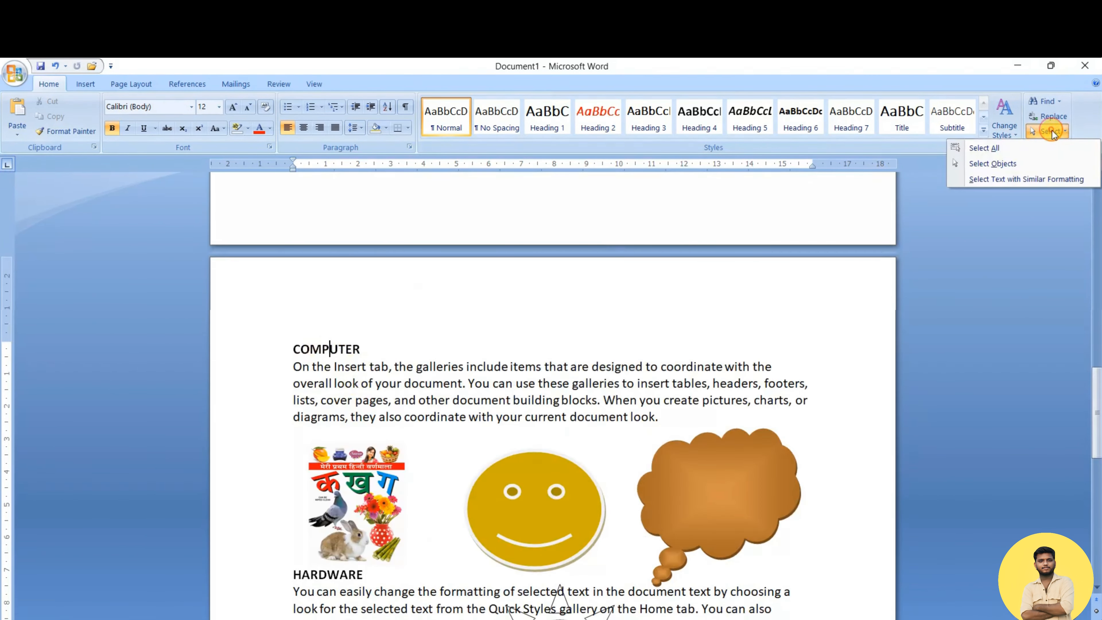
click(1008, 179)
scroll(499, 323, down, 3)
scroll(381, 375, down, 1)
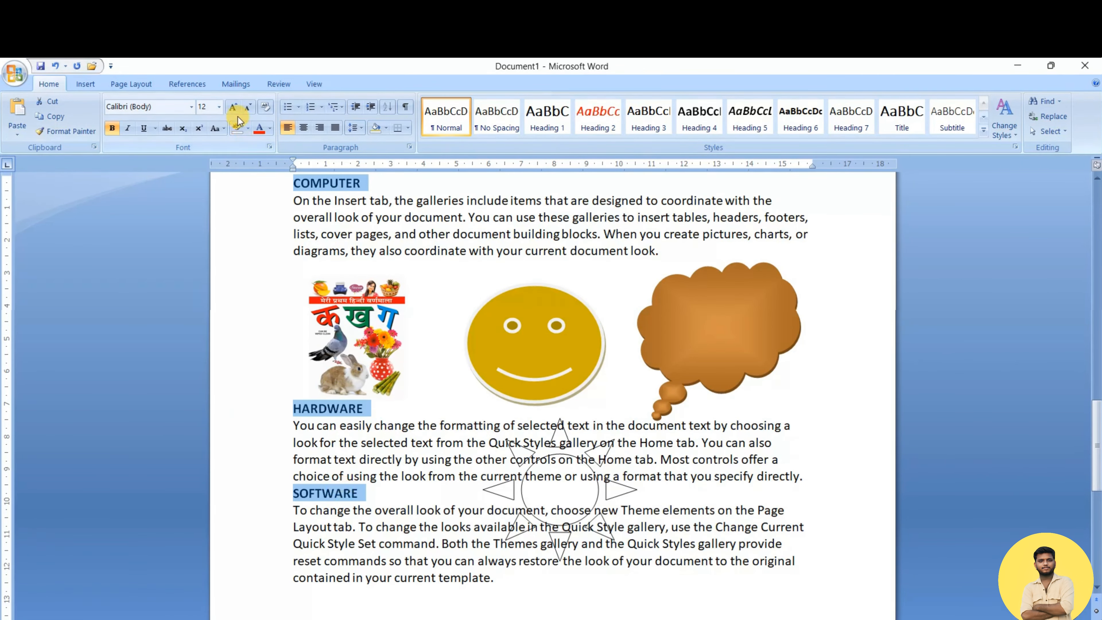
Format the selected headings with font size 18, red font color and the Agency FB font
click(233, 108)
click(234, 107)
click(233, 107)
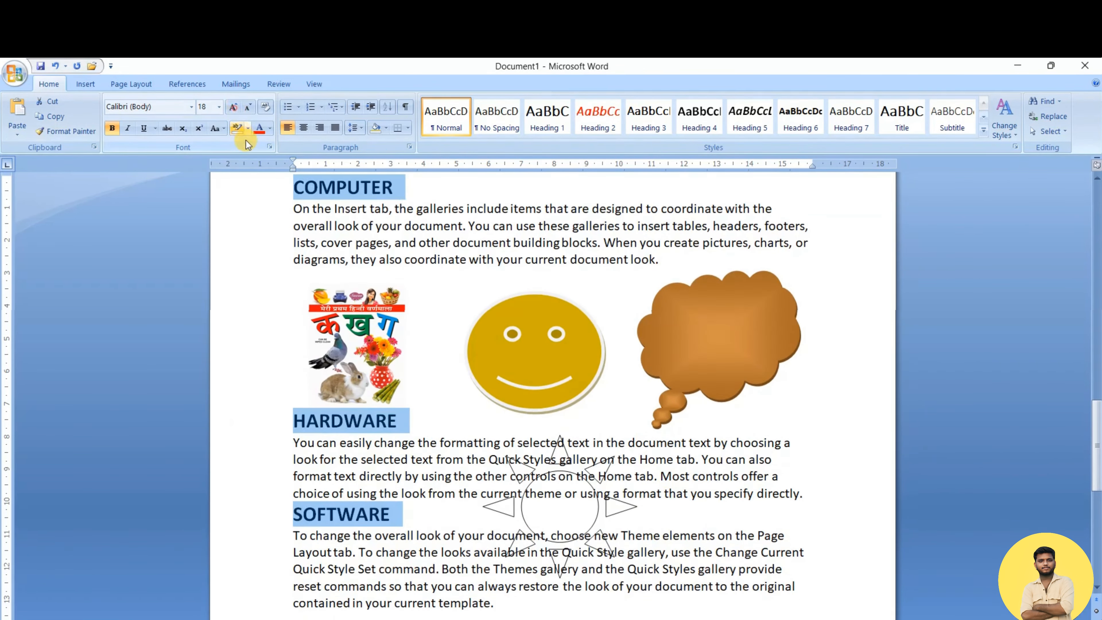
click(259, 129)
click(191, 106)
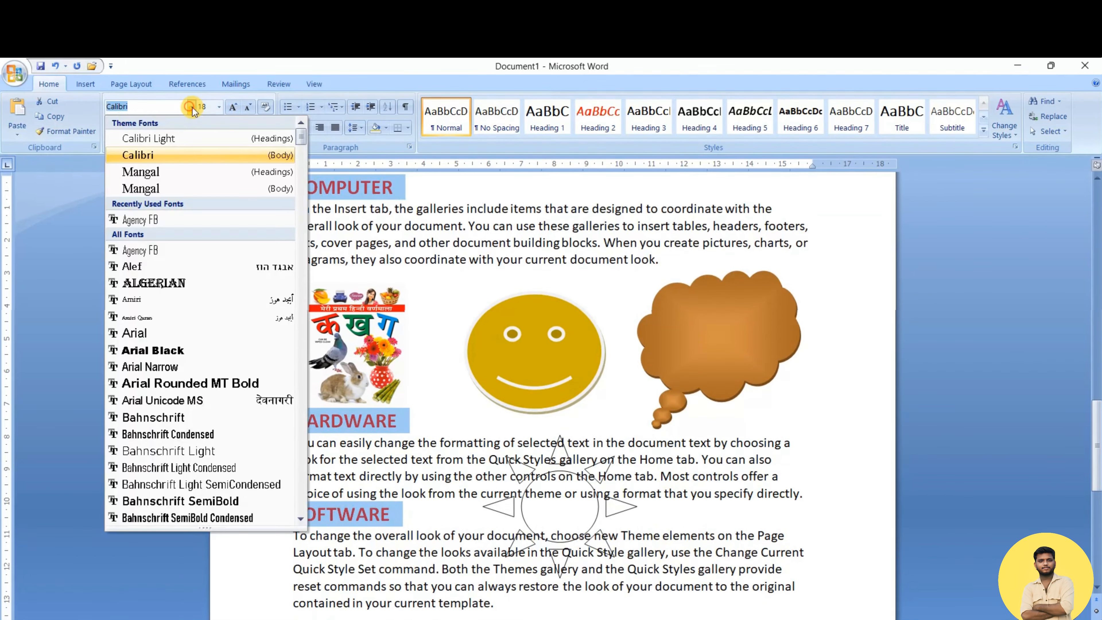
click(189, 221)
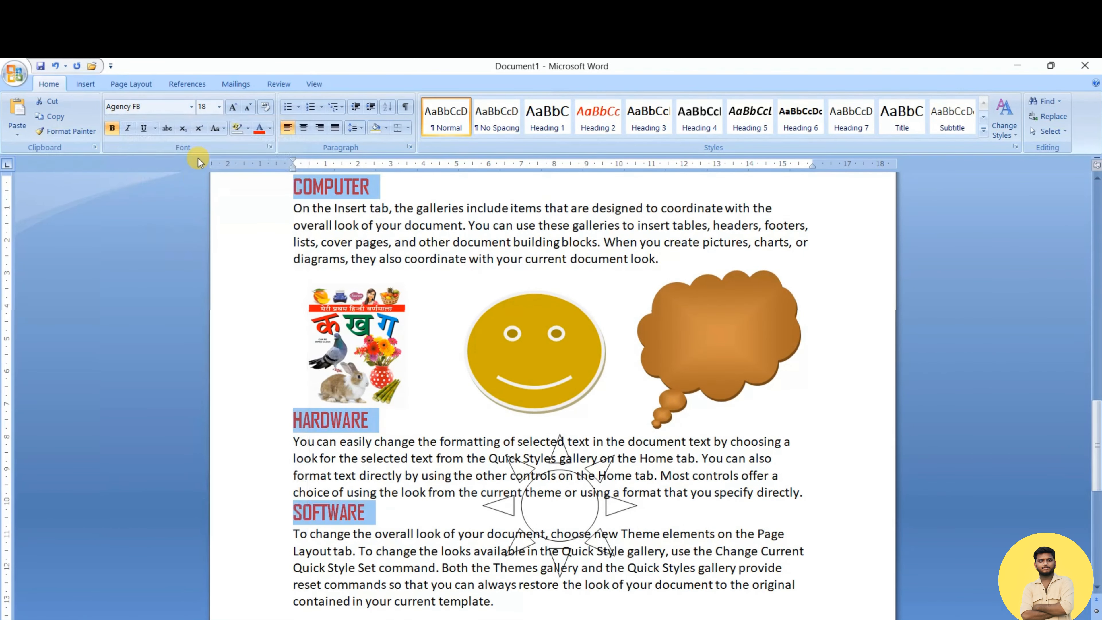
Try smaller font sizes on the selected headings and bring them back to 18
click(250, 108)
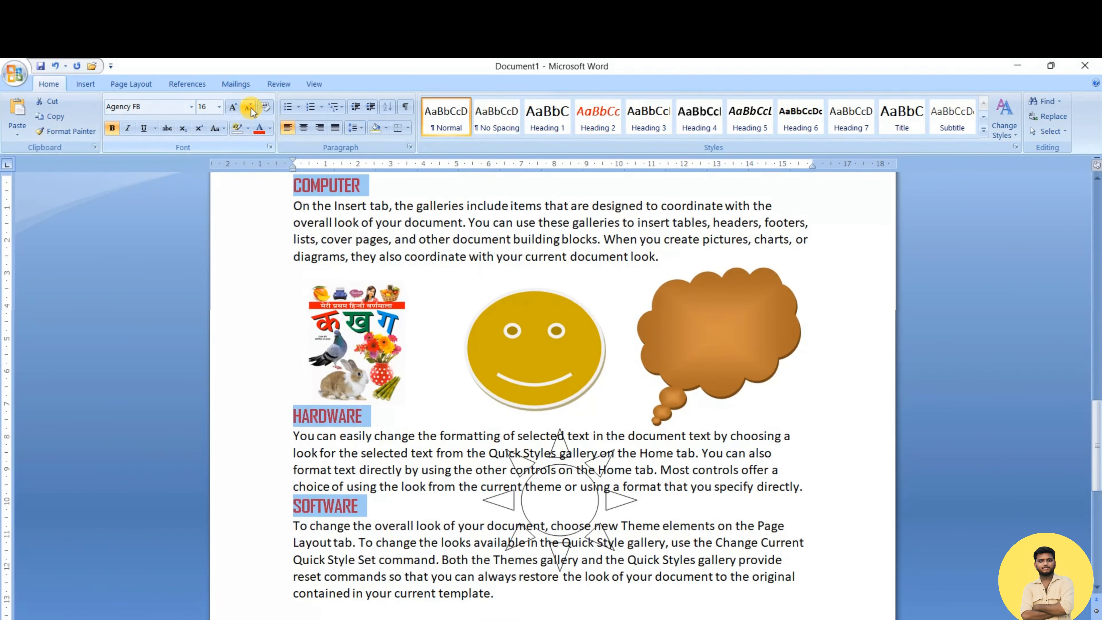
click(250, 109)
click(229, 107)
click(229, 108)
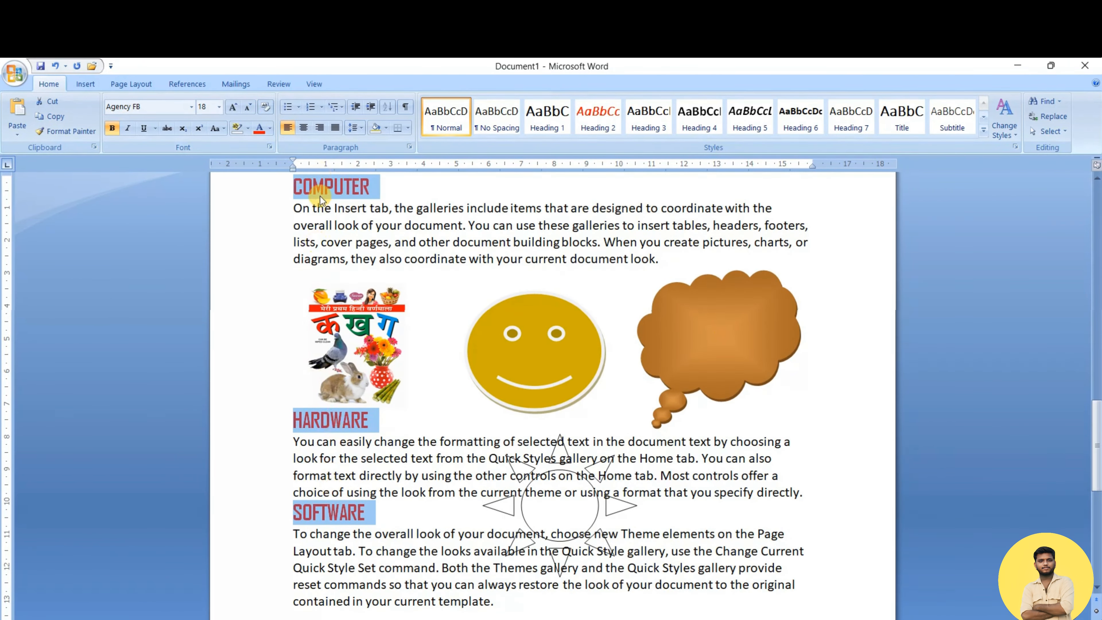
Review the restyled COMPUTER, HARDWARE and SOFTWARE headings and clear their joint selection
scroll(386, 235, up, 3)
scroll(392, 286, down, 8)
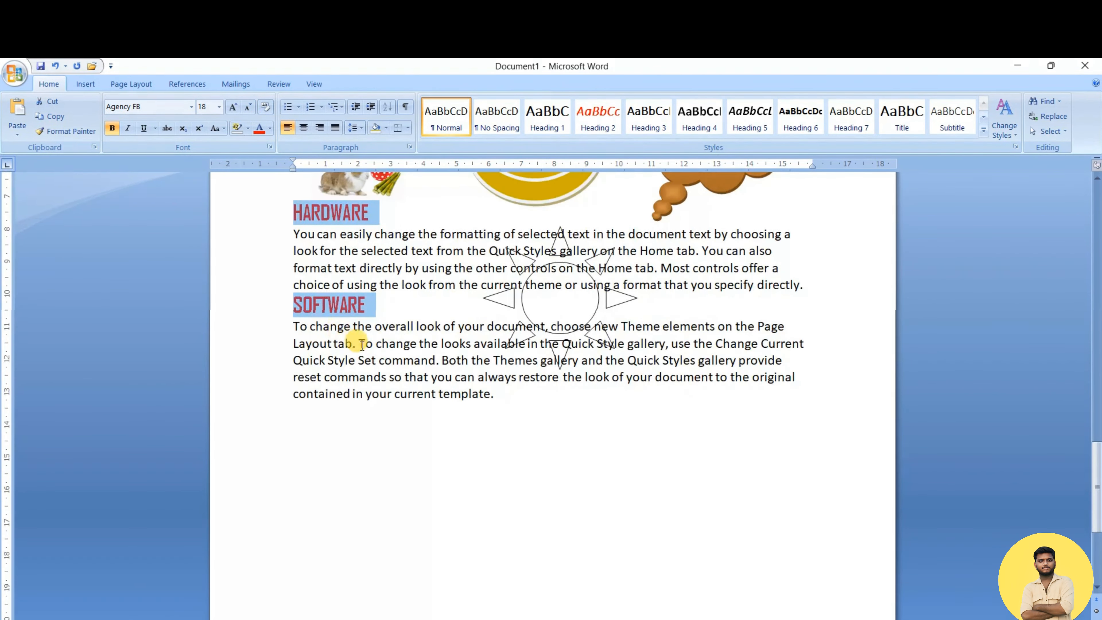
scroll(353, 339, up, 9)
scroll(363, 368, down, 8)
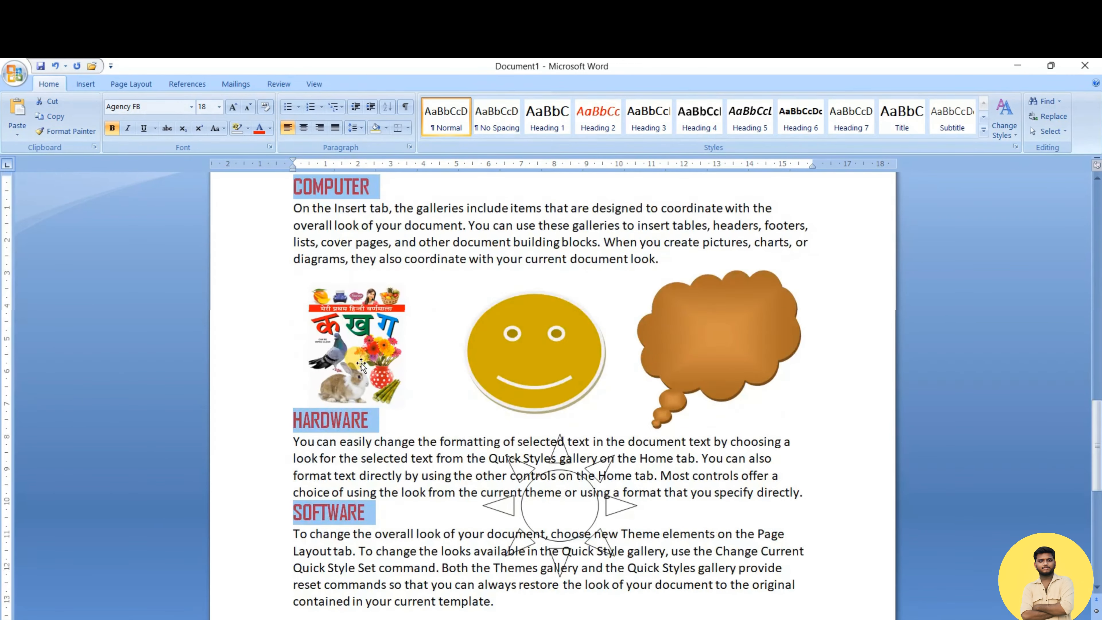
scroll(367, 354, up, 8)
click(382, 357)
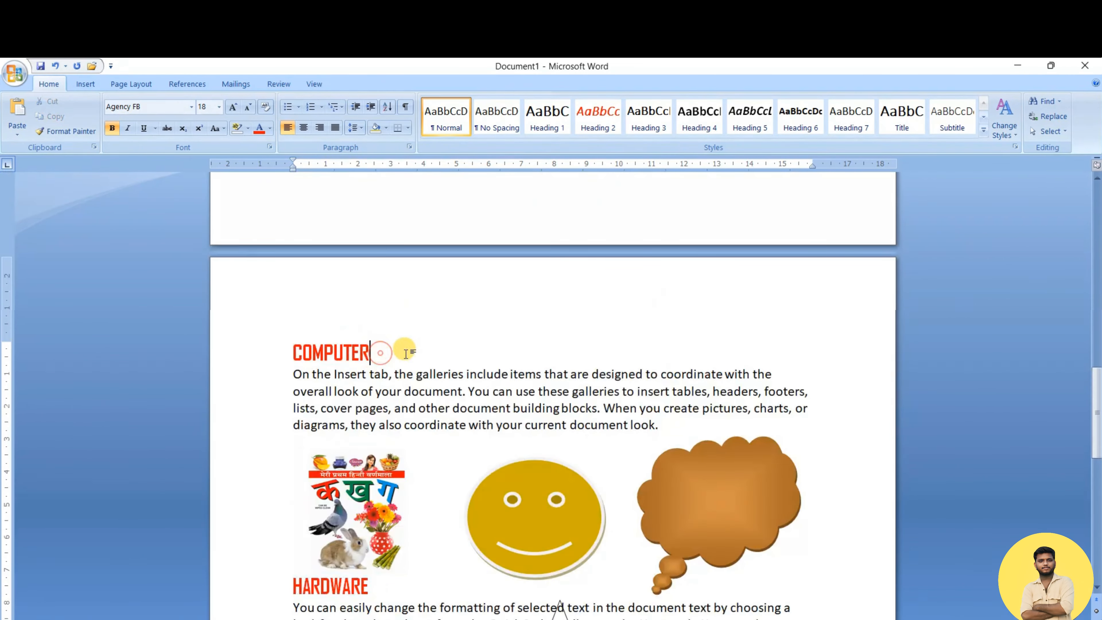
click(1050, 130)
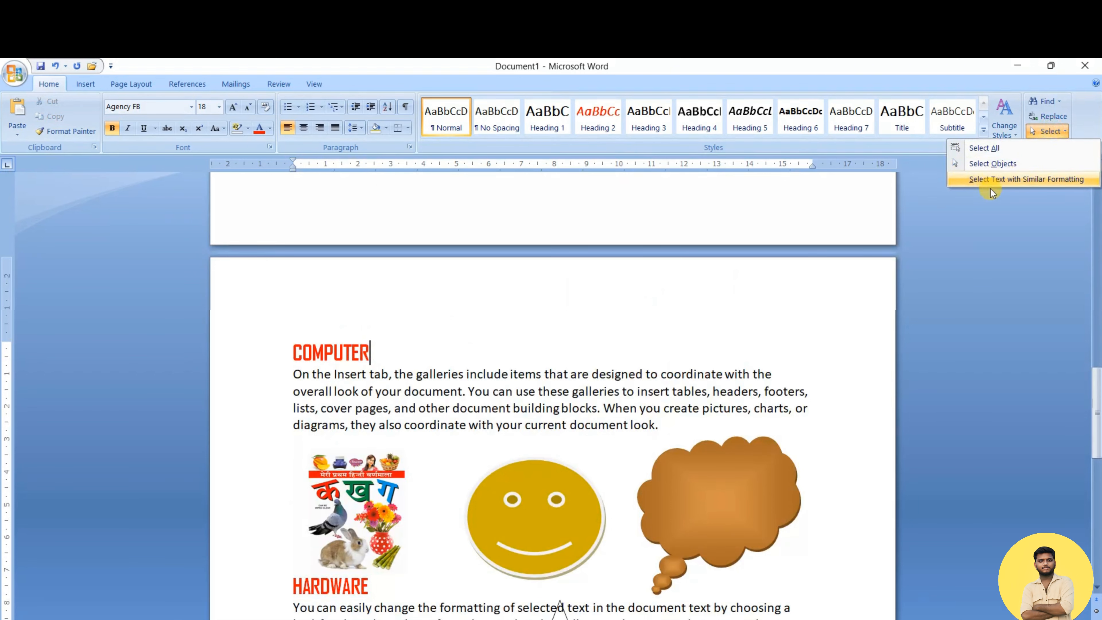
click(561, 369)
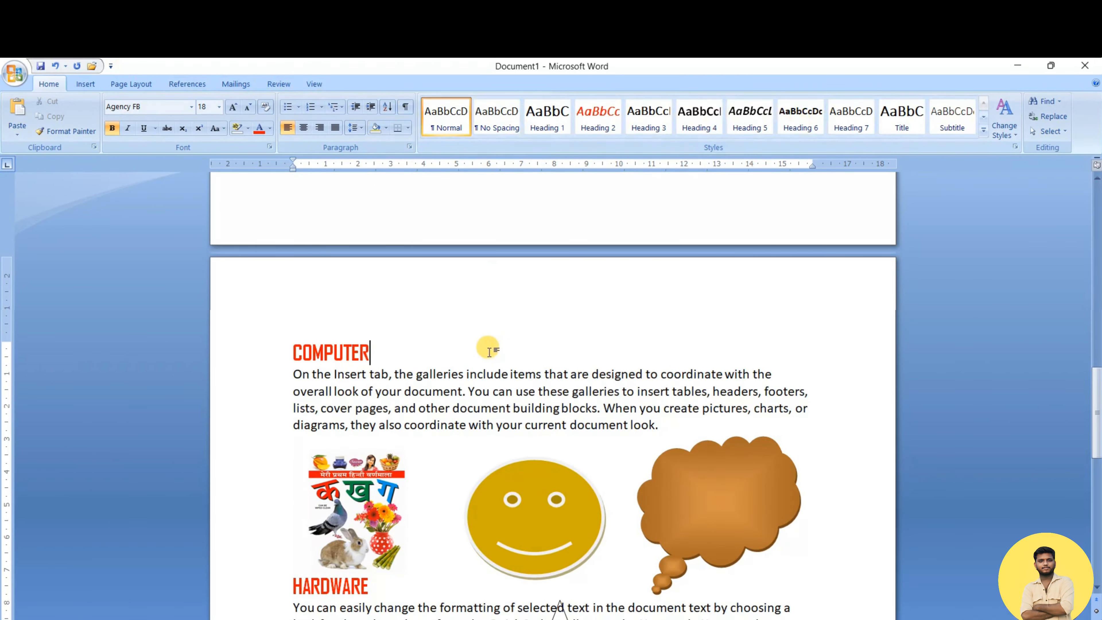
scroll(485, 347, down, 6)
click(407, 342)
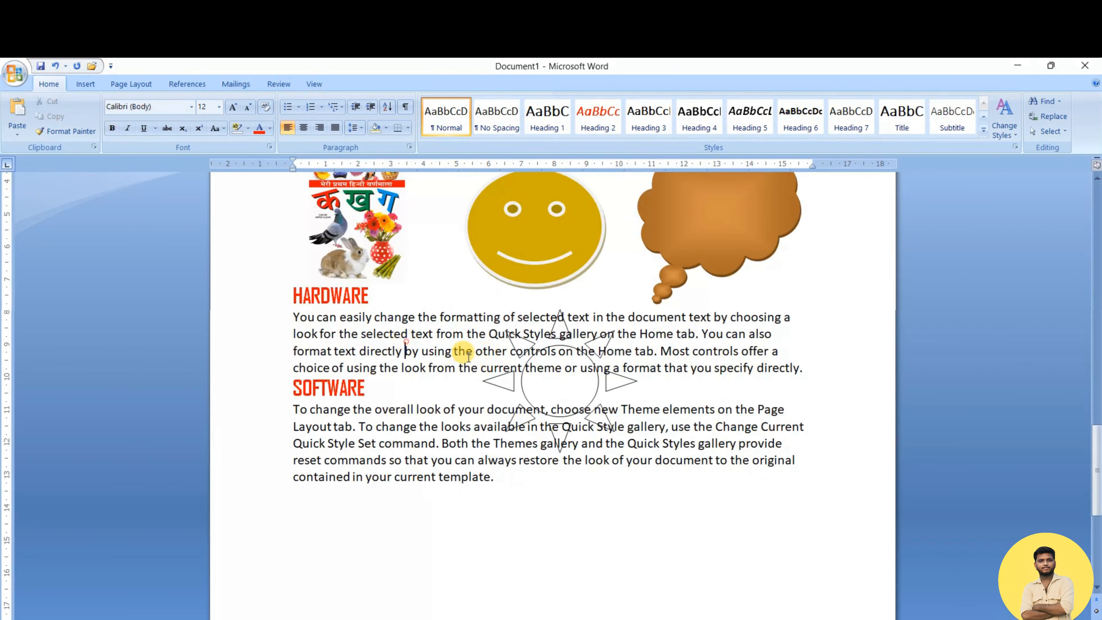
scroll(468, 356, up, 6)
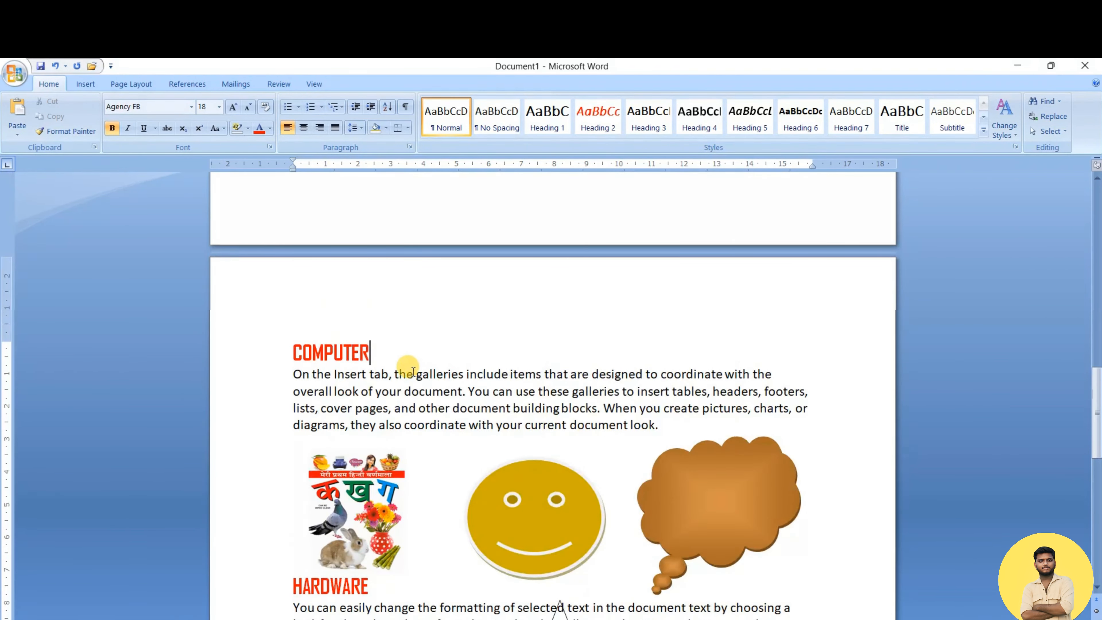
scroll(429, 347, down, 3)
click(453, 267)
scroll(404, 291, up, 2)
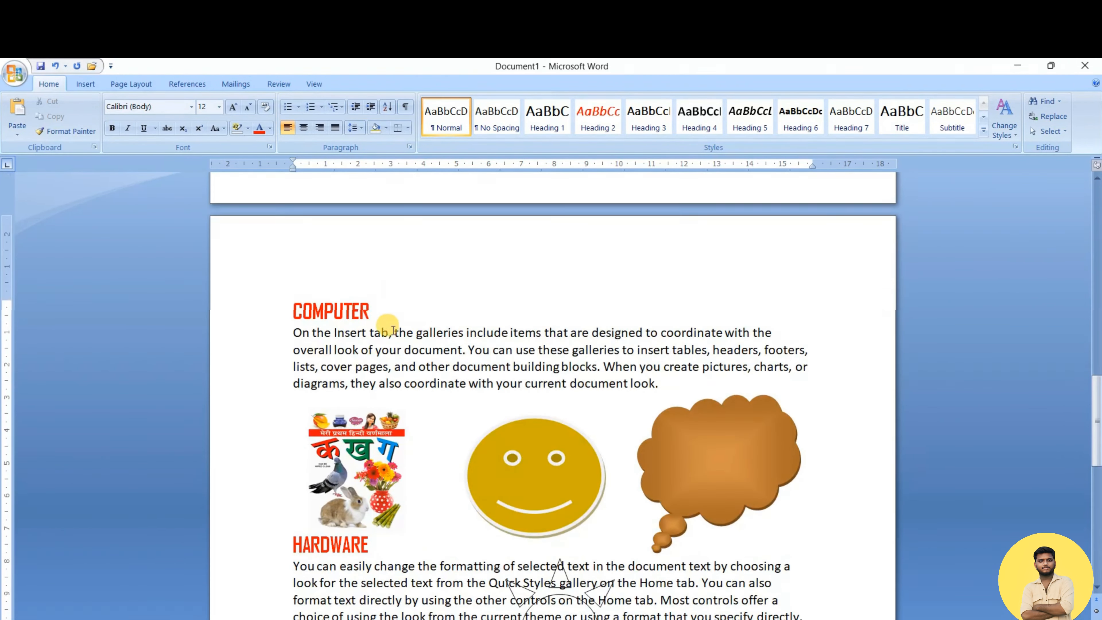
scroll(395, 328, down, 3)
scroll(462, 327, up, 3)
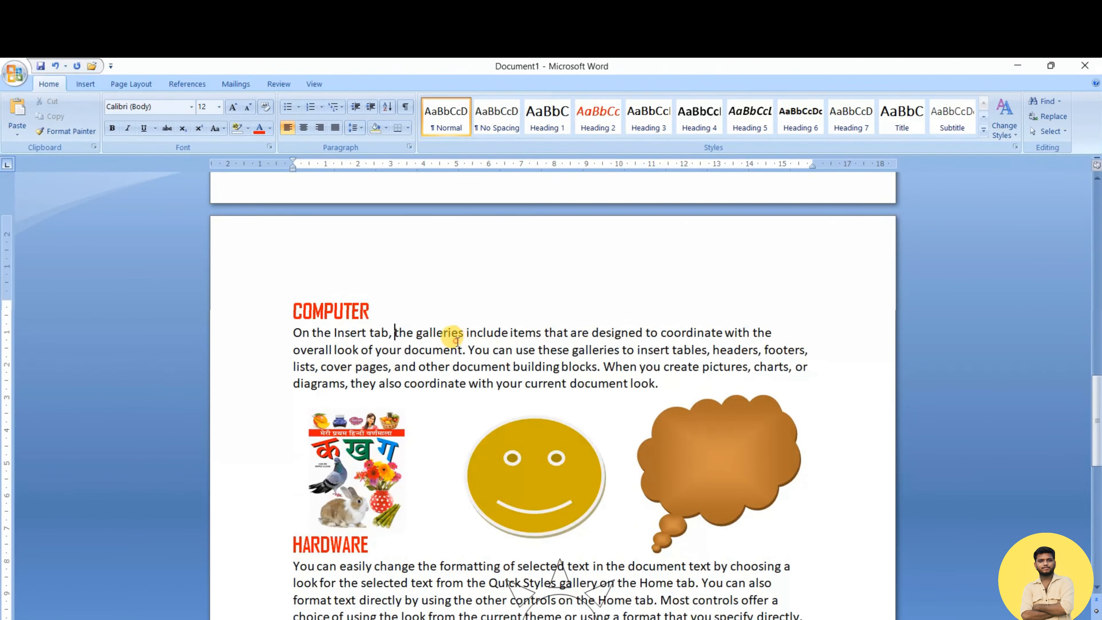
click(457, 350)
scroll(442, 328, down, 1)
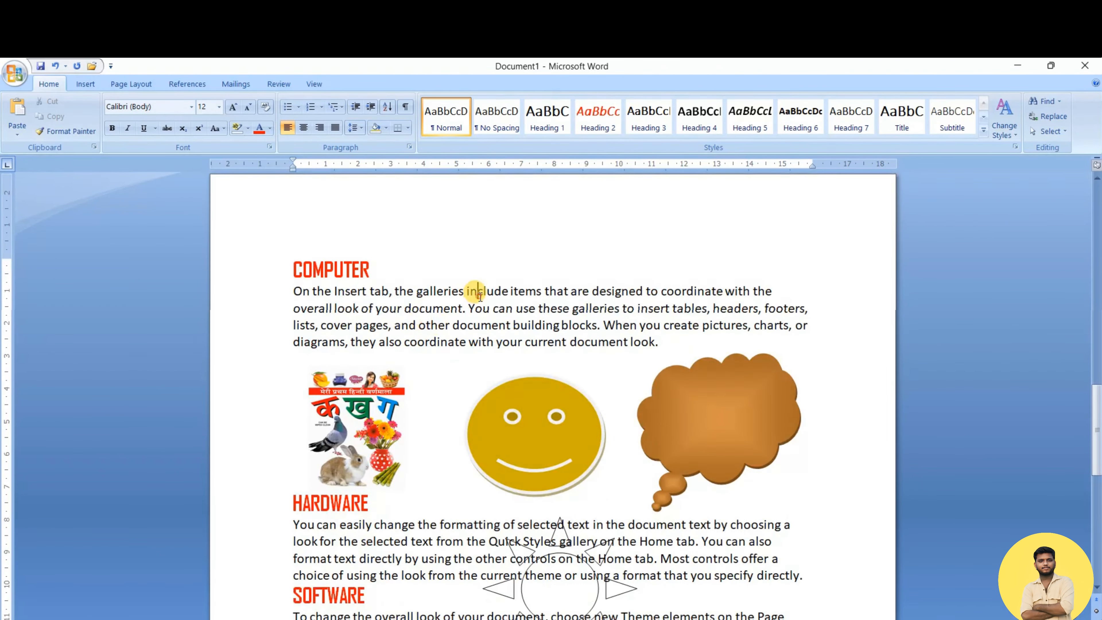
scroll(474, 295, down, 3)
click(415, 412)
scroll(464, 360, up, 3)
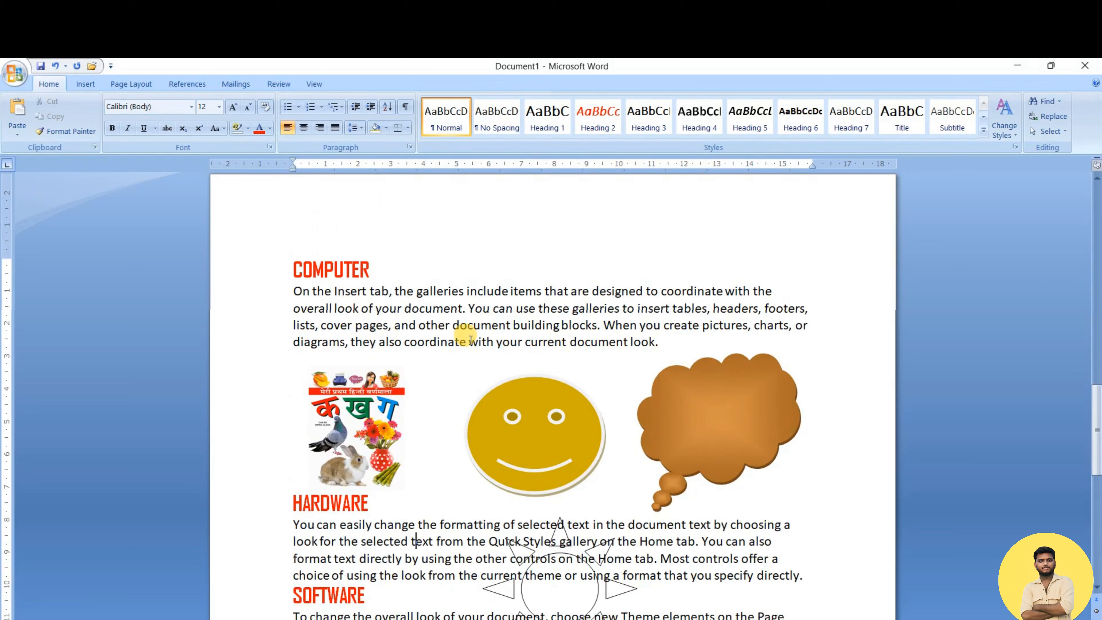
click(487, 287)
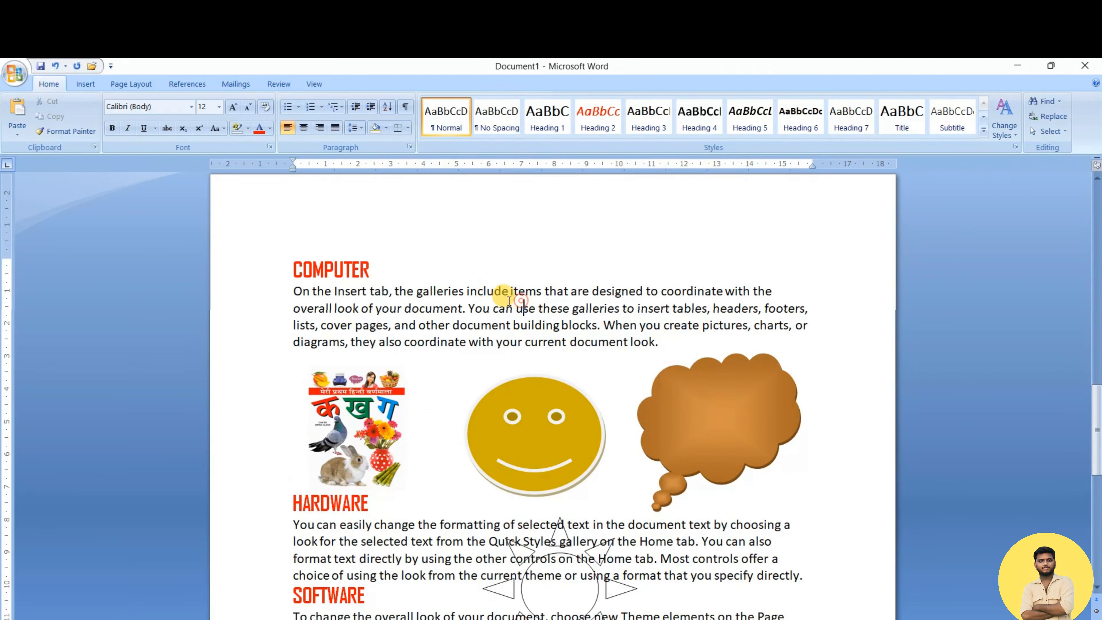